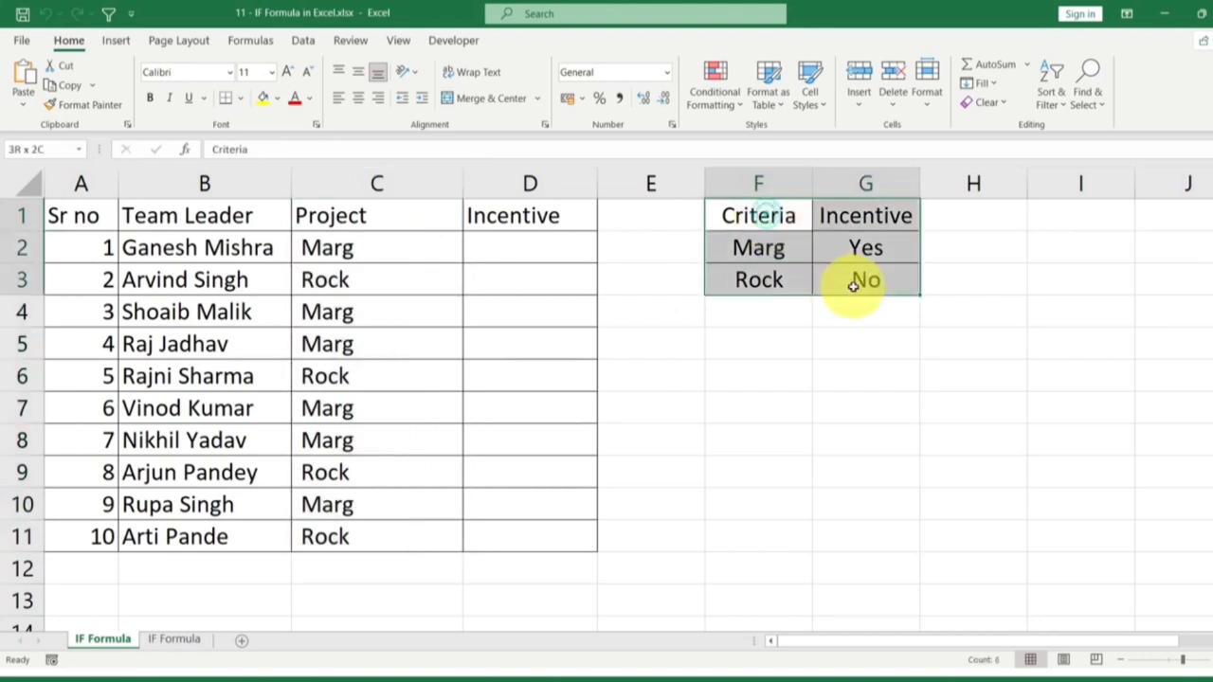
# Review the incentive criteria on the second IF Formula sheet and the Sr no, Team Leader, Project and Incentive columns on the first.
pyautogui.click(174, 639)
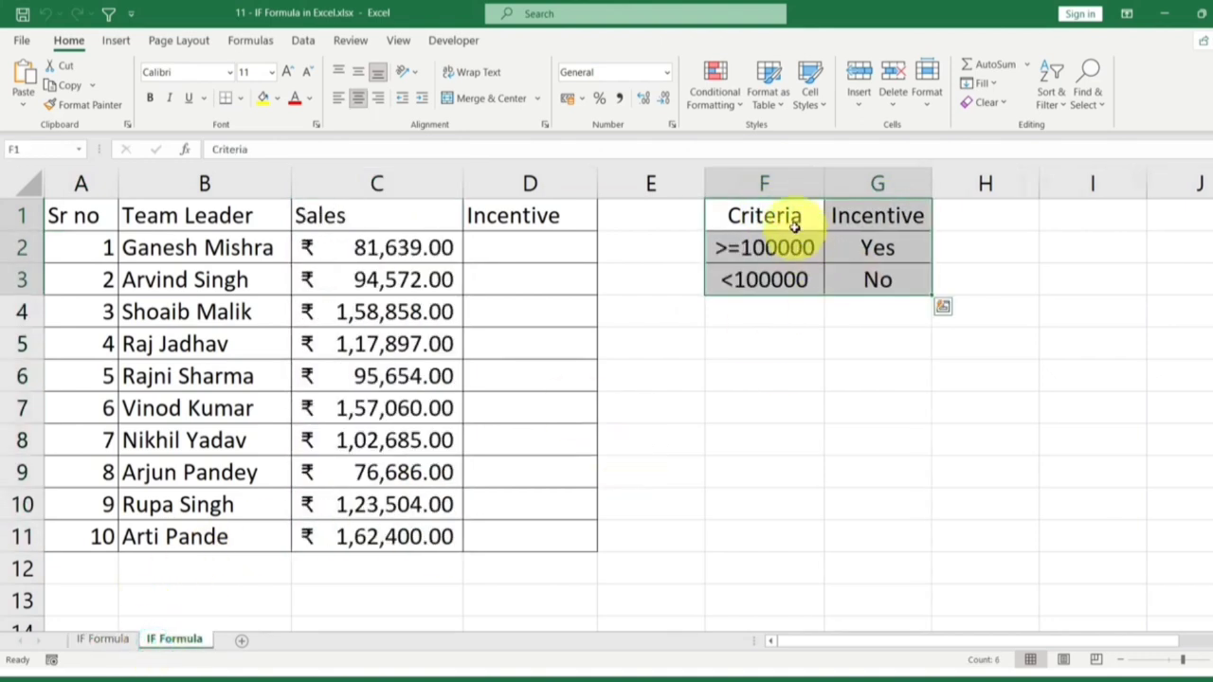
pyautogui.moveTo(766, 213); pyautogui.dragTo(883, 287)
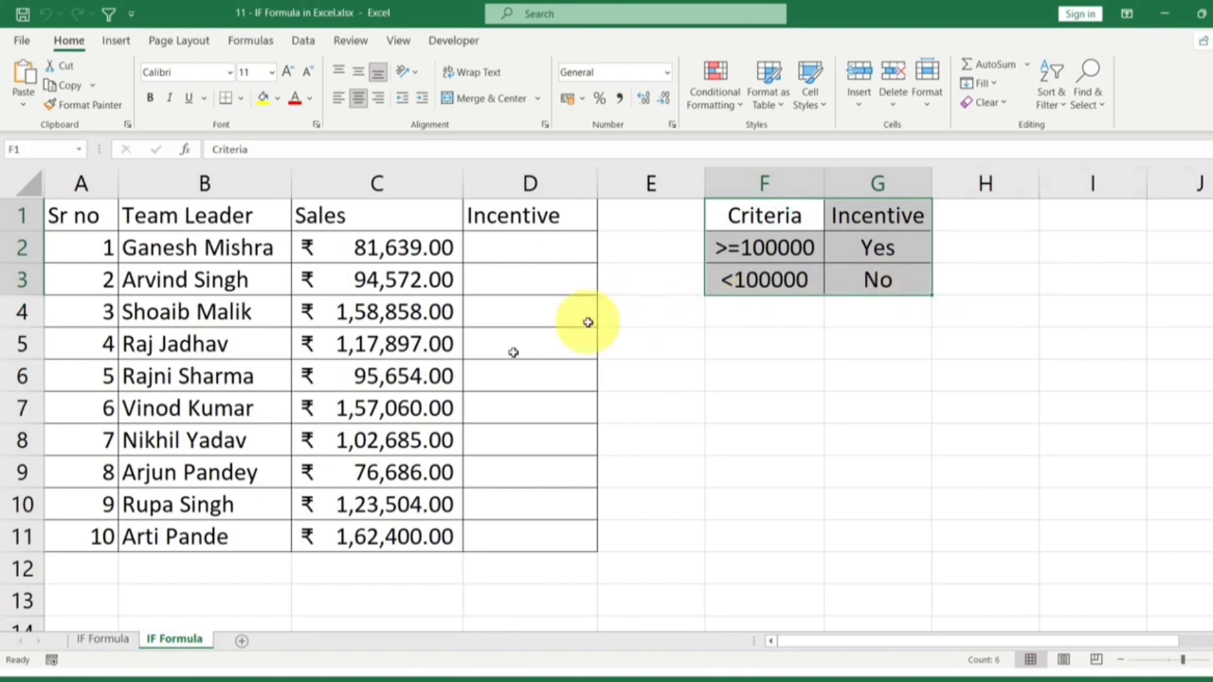
pyautogui.click(104, 641)
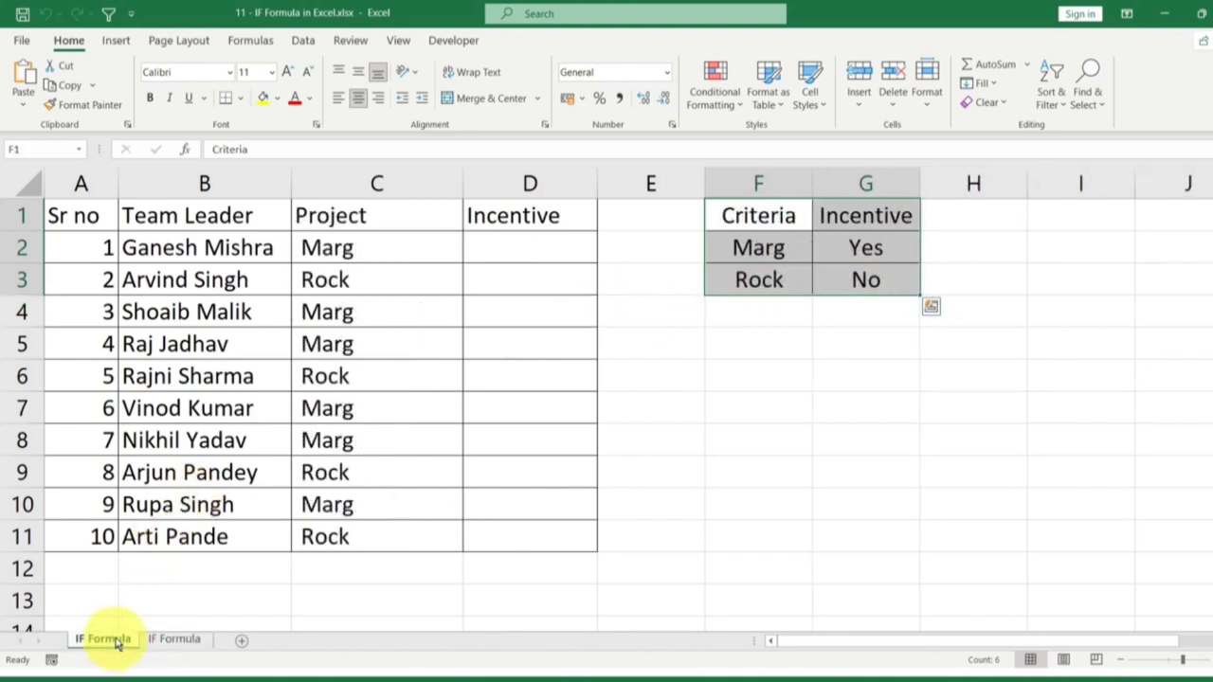
pyautogui.click(234, 369)
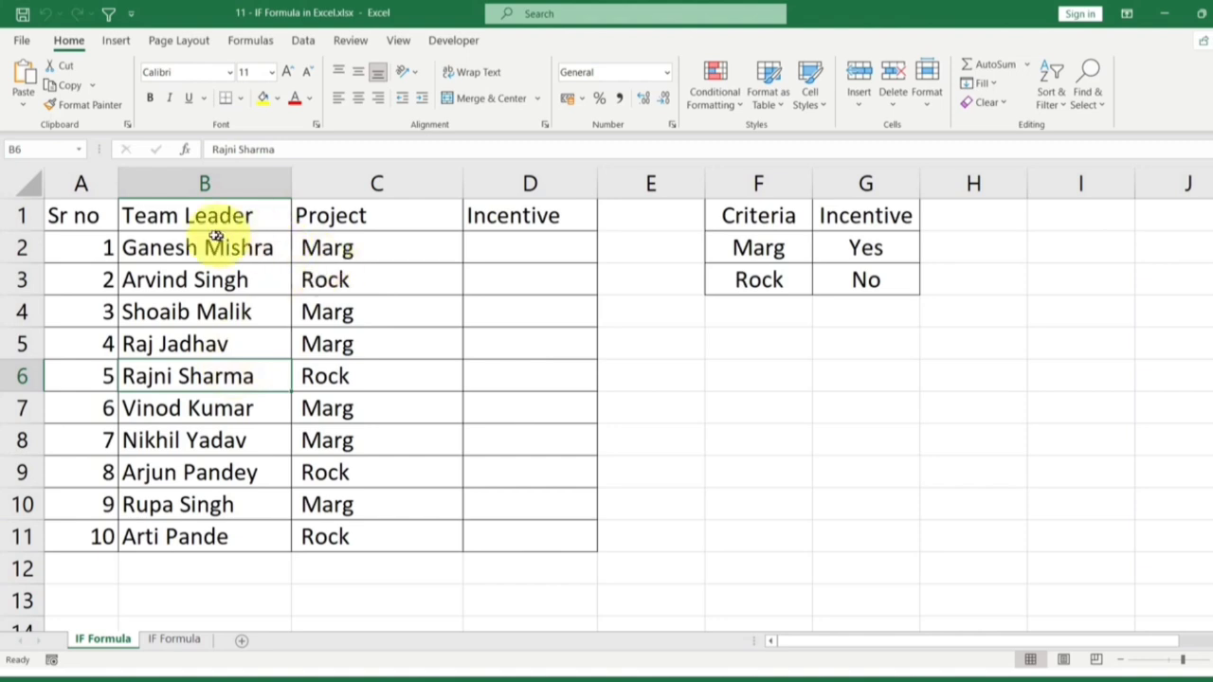
pyautogui.moveTo(82, 216); pyautogui.dragTo(107, 524)
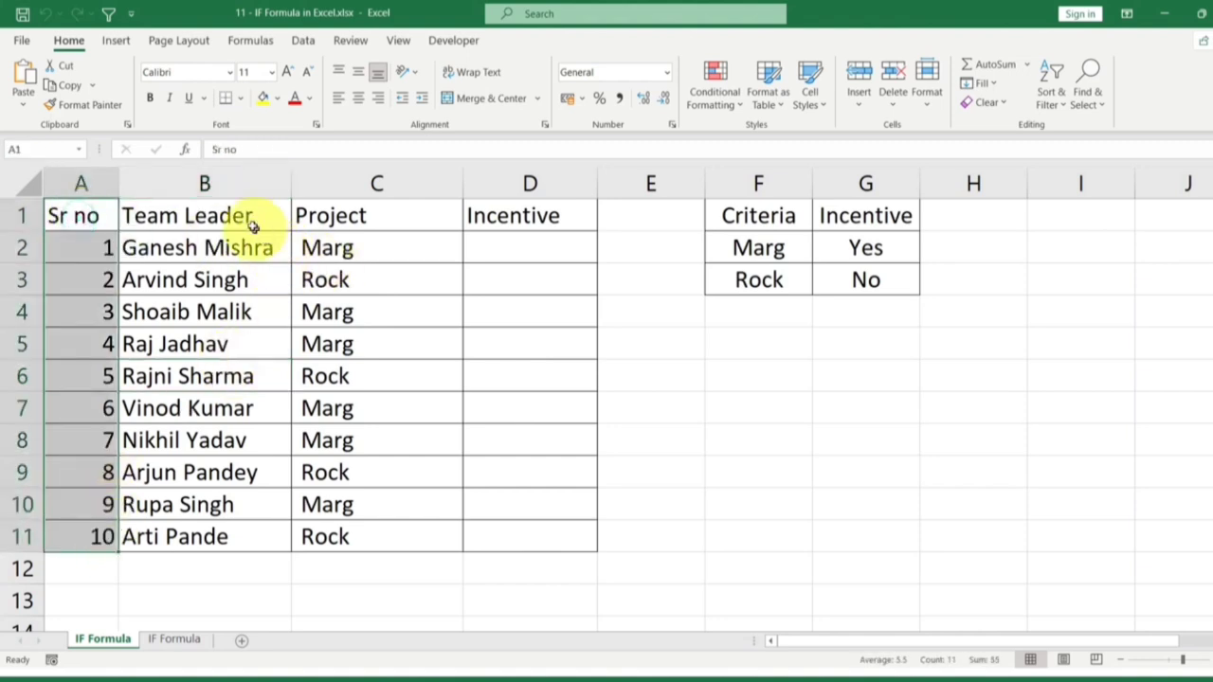
pyautogui.moveTo(254, 216); pyautogui.dragTo(244, 535)
pyautogui.moveTo(405, 215); pyautogui.dragTo(389, 535)
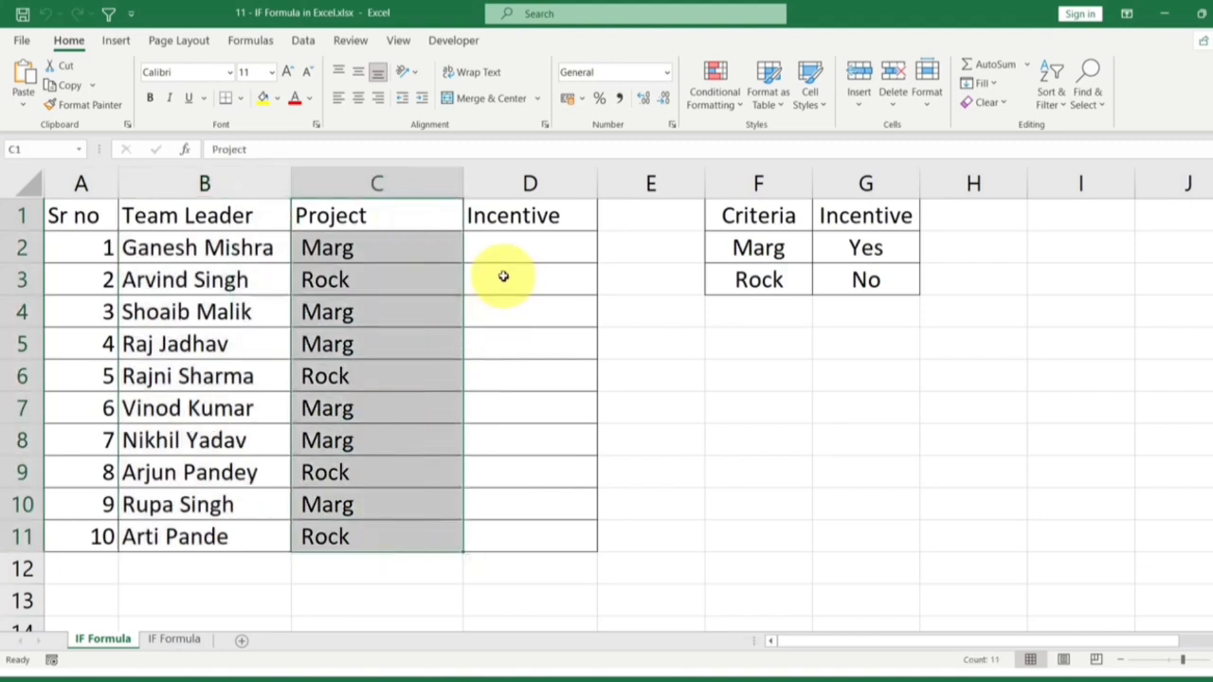
pyautogui.moveTo(532, 248); pyautogui.dragTo(519, 538)
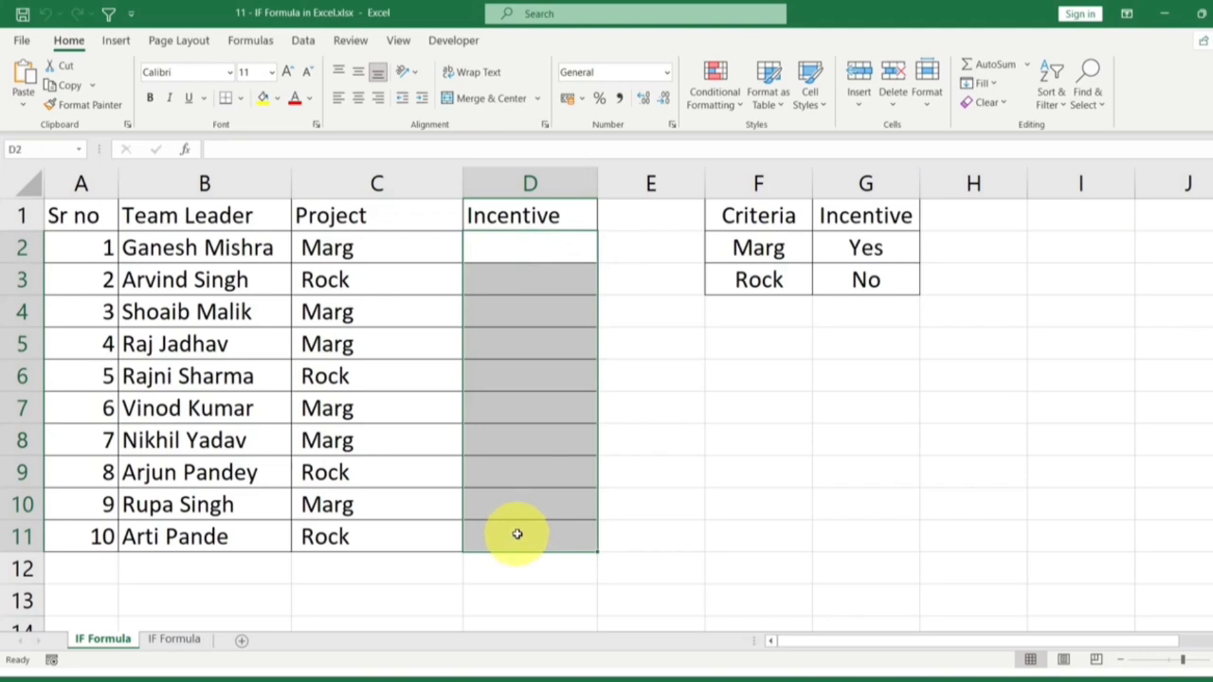
# Examine how the Marg and Rock criteria in F1:G3 relate to the team leaders' projects and the Incentive column.
pyautogui.click(772, 248)
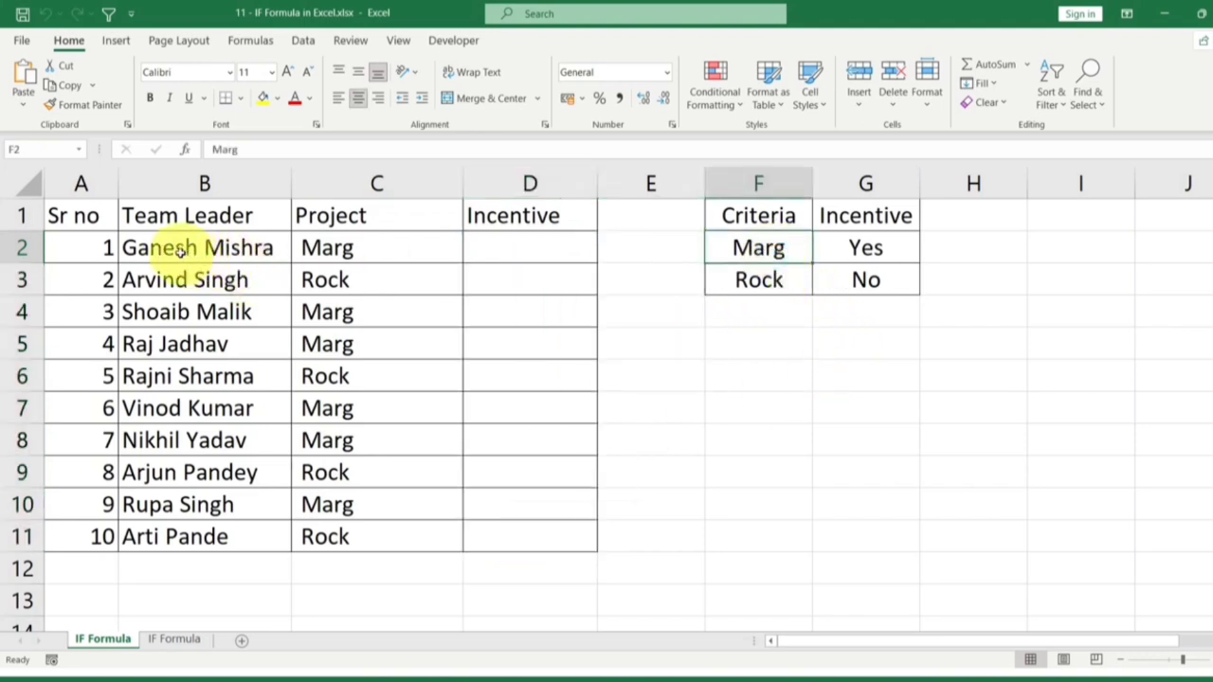
pyautogui.moveTo(177, 249); pyautogui.dragTo(351, 250)
pyautogui.moveTo(175, 311); pyautogui.dragTo(364, 313)
pyautogui.moveTo(883, 247); pyautogui.dragTo(779, 247)
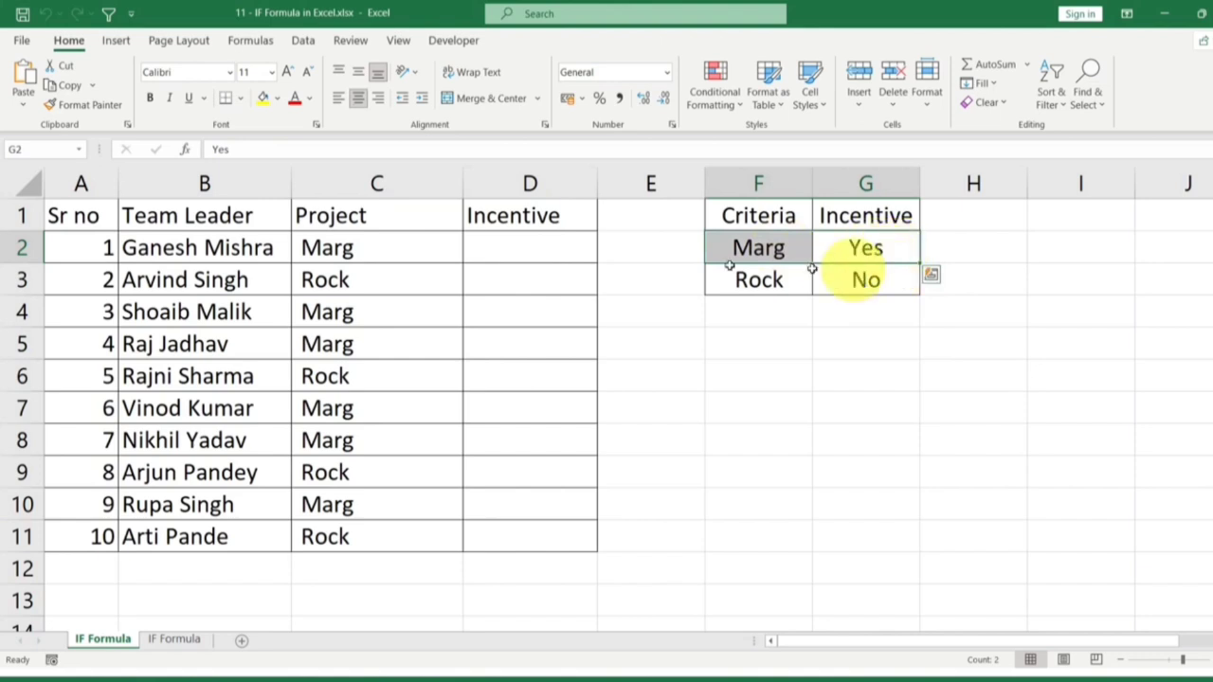
pyautogui.moveTo(556, 244); pyautogui.dragTo(544, 548)
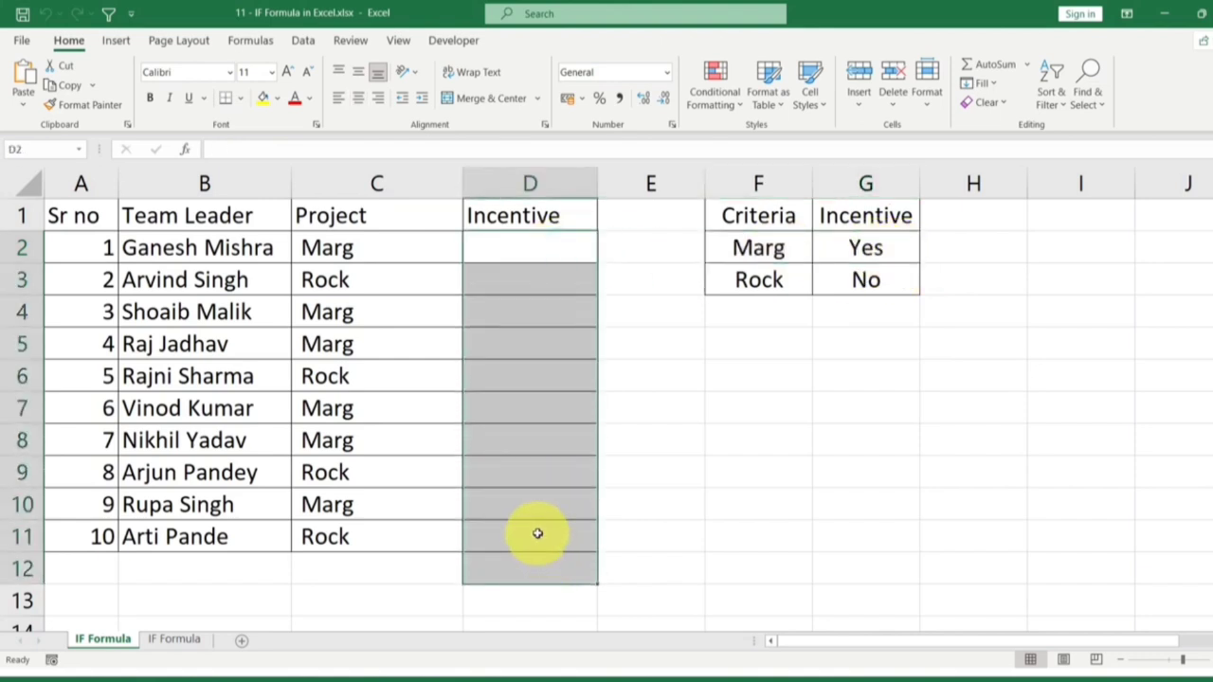
pyautogui.click(402, 281)
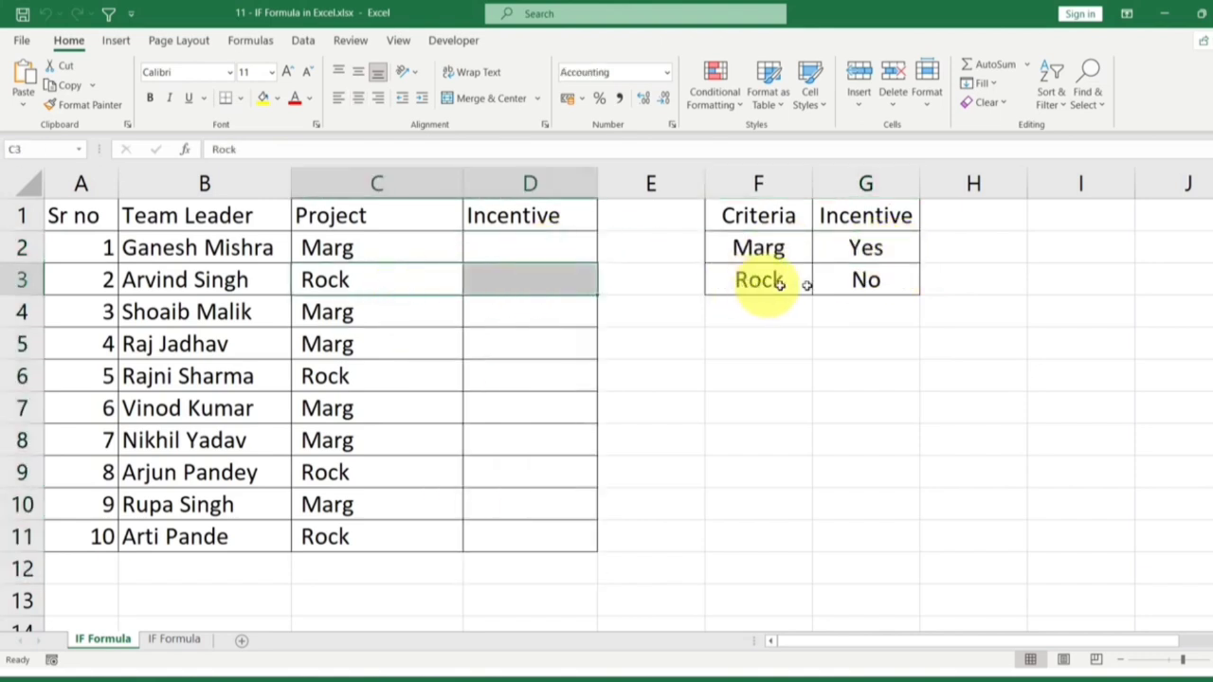
pyautogui.moveTo(766, 281); pyautogui.dragTo(847, 281)
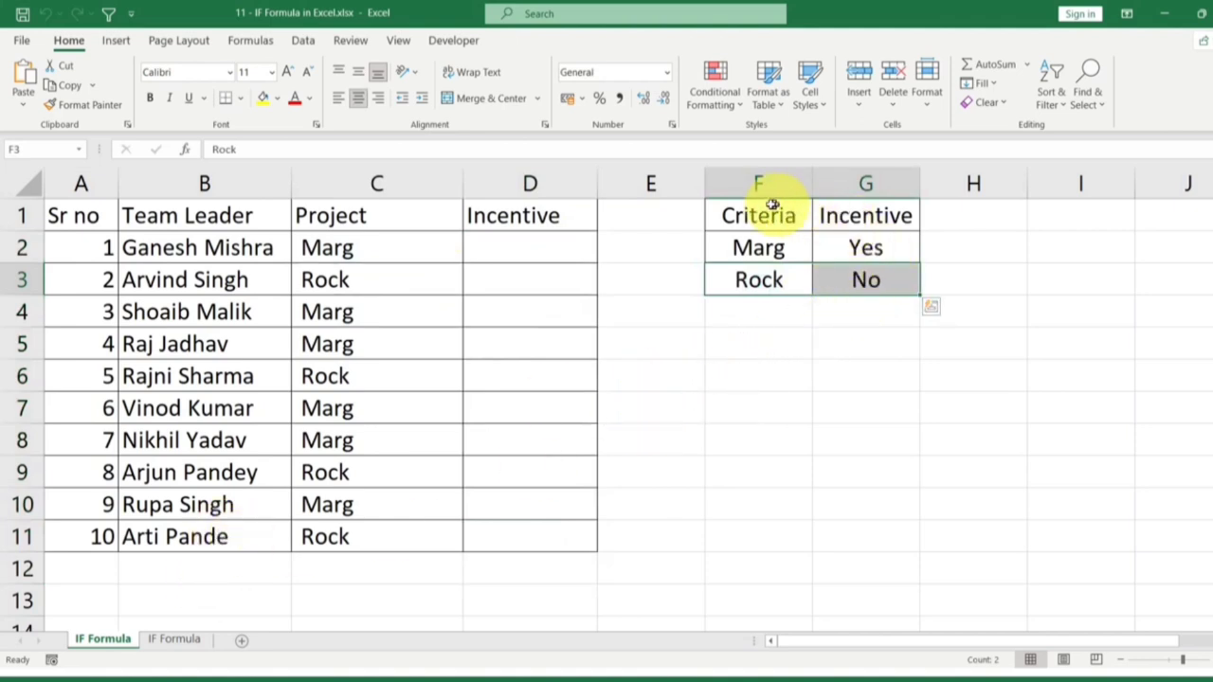
pyautogui.moveTo(777, 202); pyautogui.dragTo(872, 296)
pyautogui.click(858, 279)
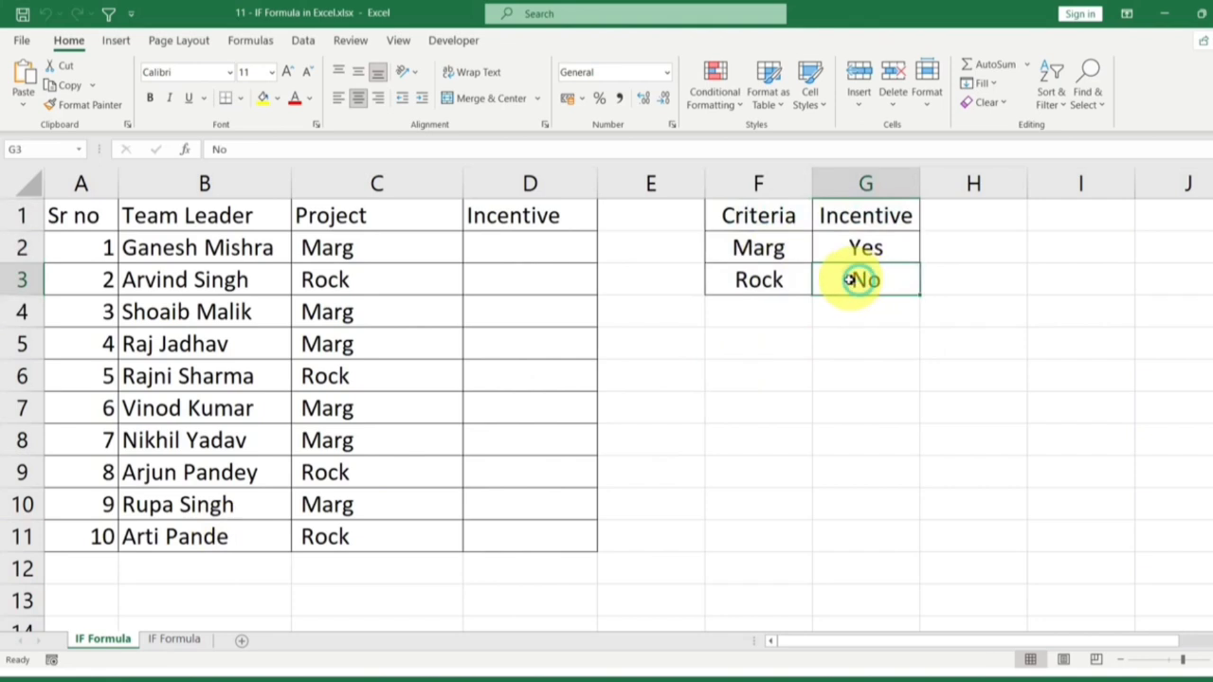
# Examine the second IF Formula sheet's Sales column against the >=100000 and <100000 incentive criteria, and return to the first sheet.
pyautogui.click(161, 638)
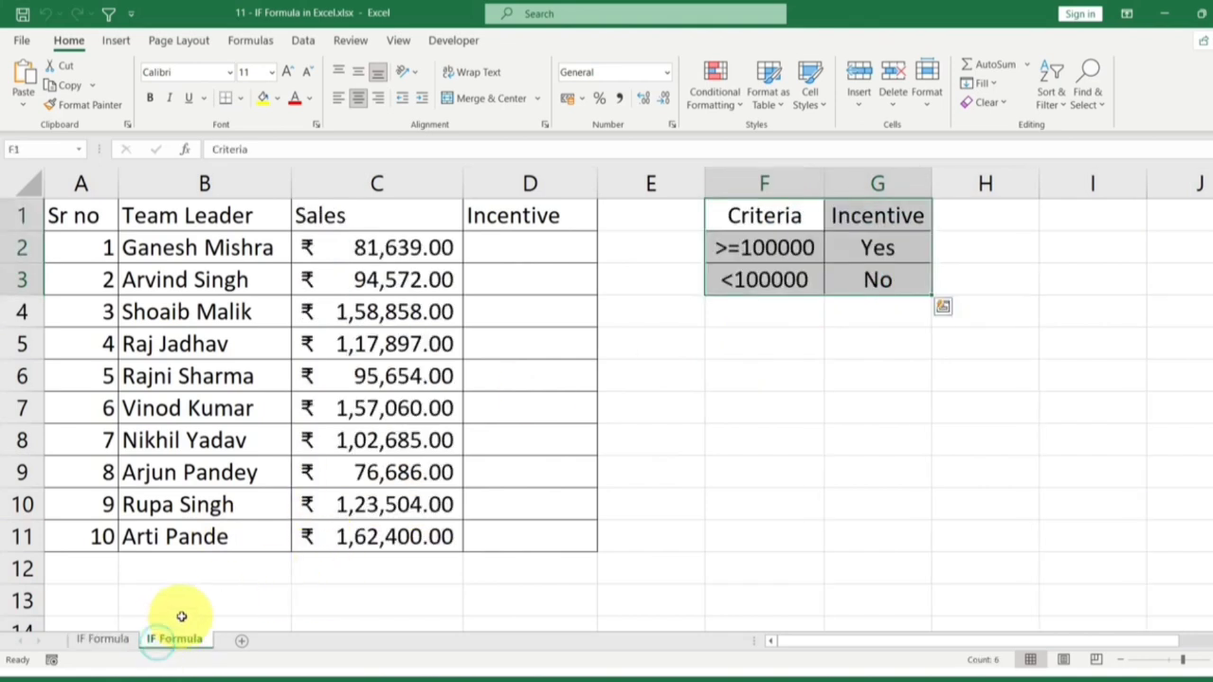
pyautogui.moveTo(227, 216); pyautogui.dragTo(220, 537)
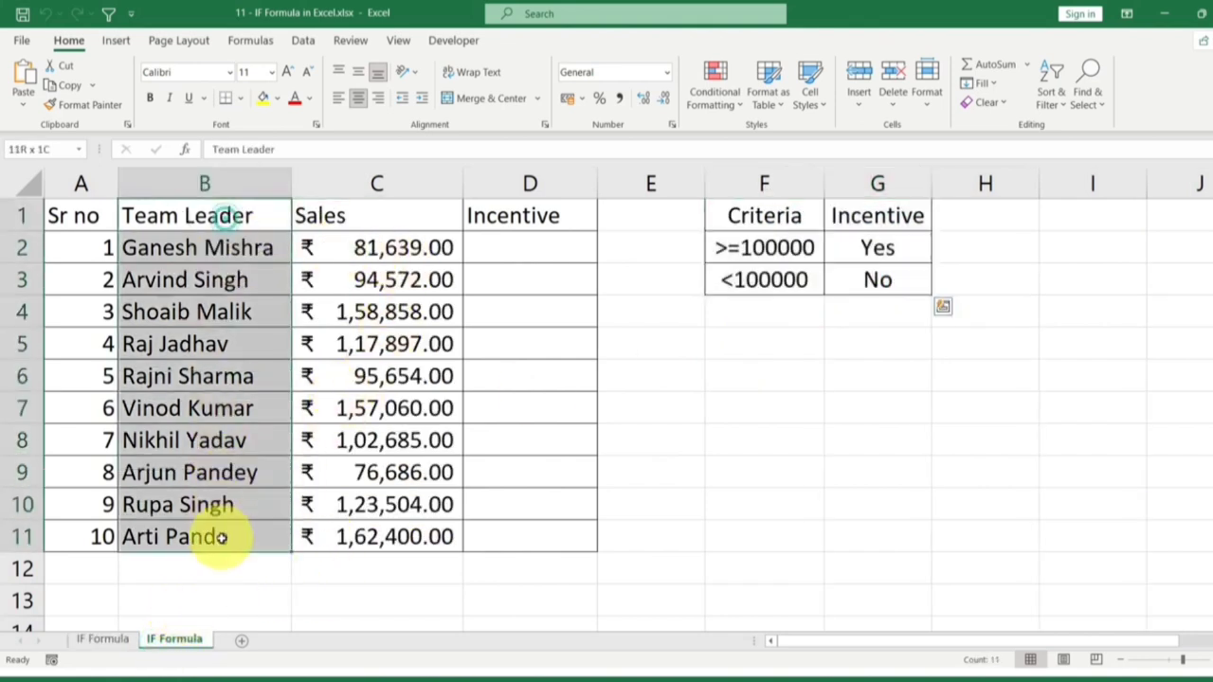
pyautogui.moveTo(417, 216); pyautogui.dragTo(403, 537)
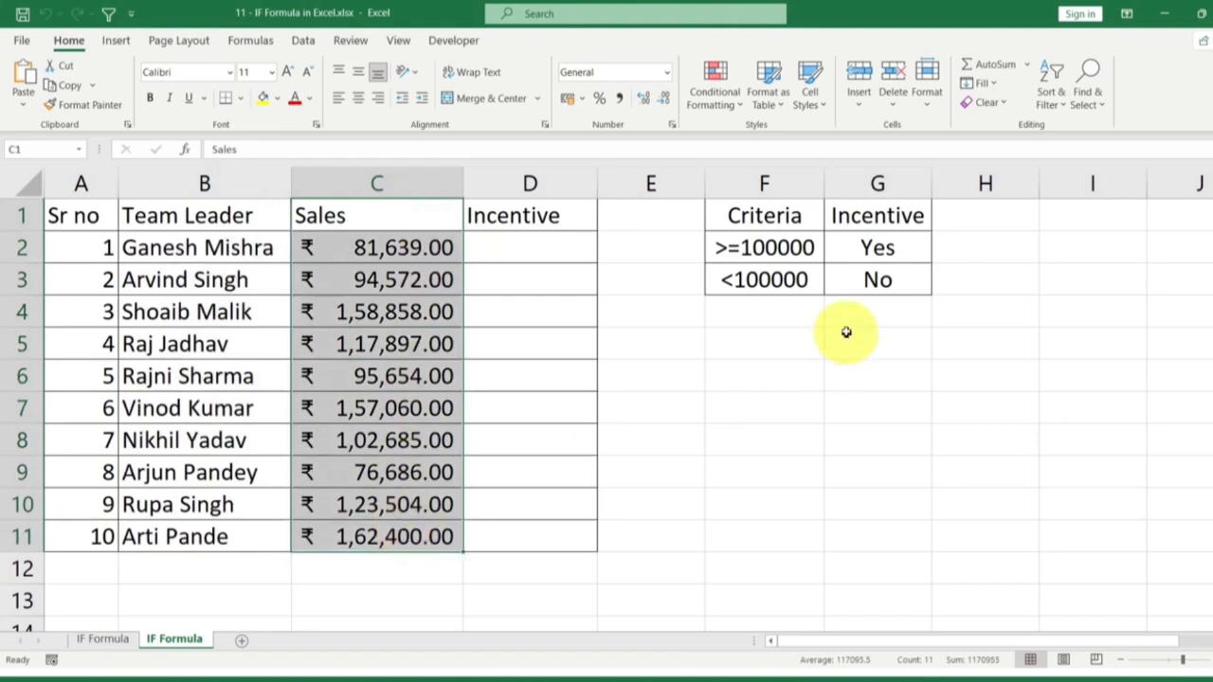
pyautogui.click(783, 250)
pyautogui.moveTo(764, 216); pyautogui.dragTo(862, 293)
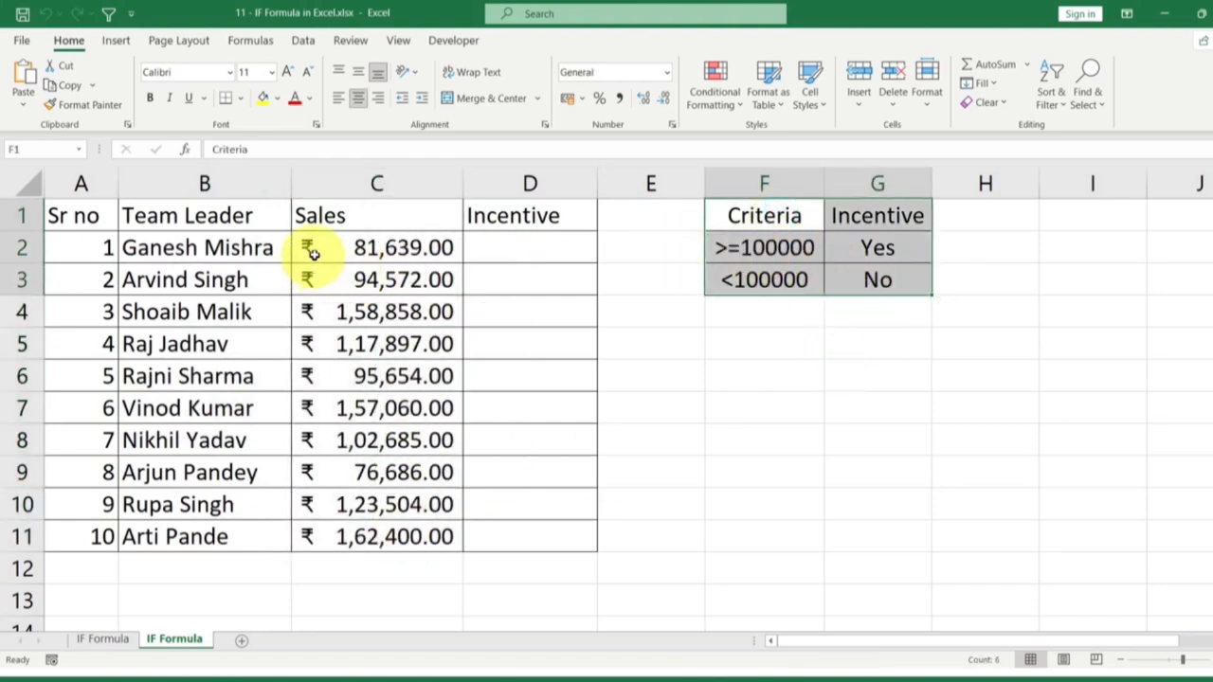
pyautogui.moveTo(227, 248); pyautogui.dragTo(343, 251)
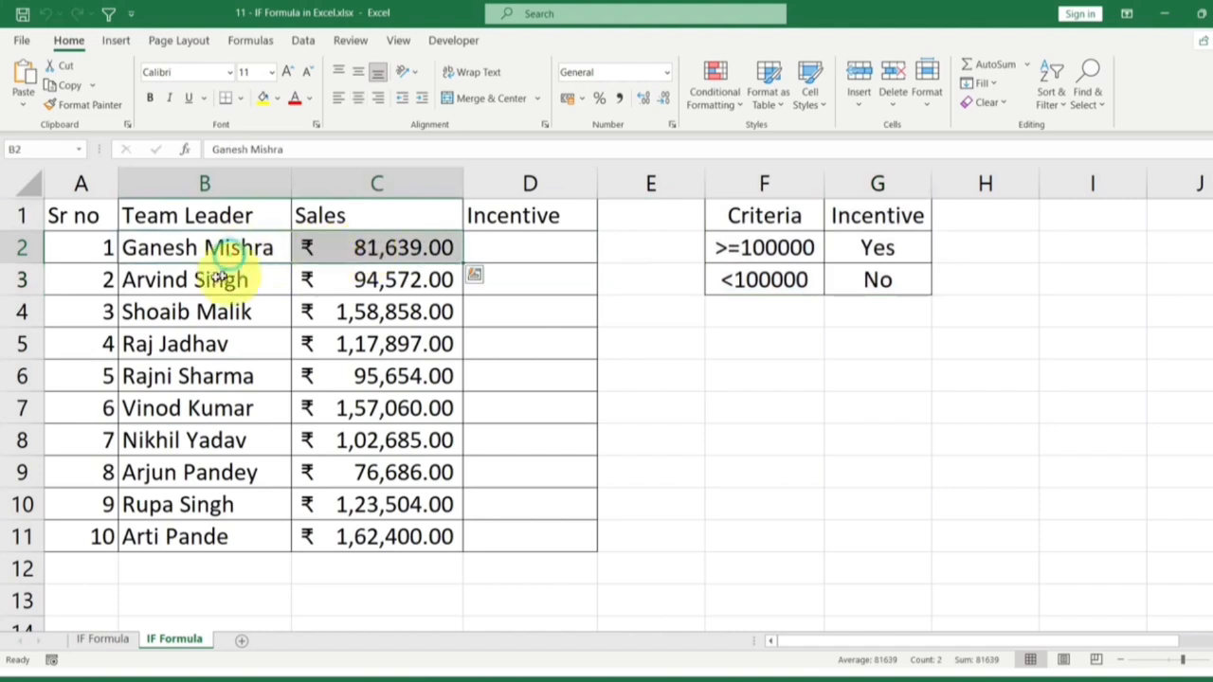
pyautogui.moveTo(230, 275); pyautogui.dragTo(379, 312)
pyautogui.click(244, 313)
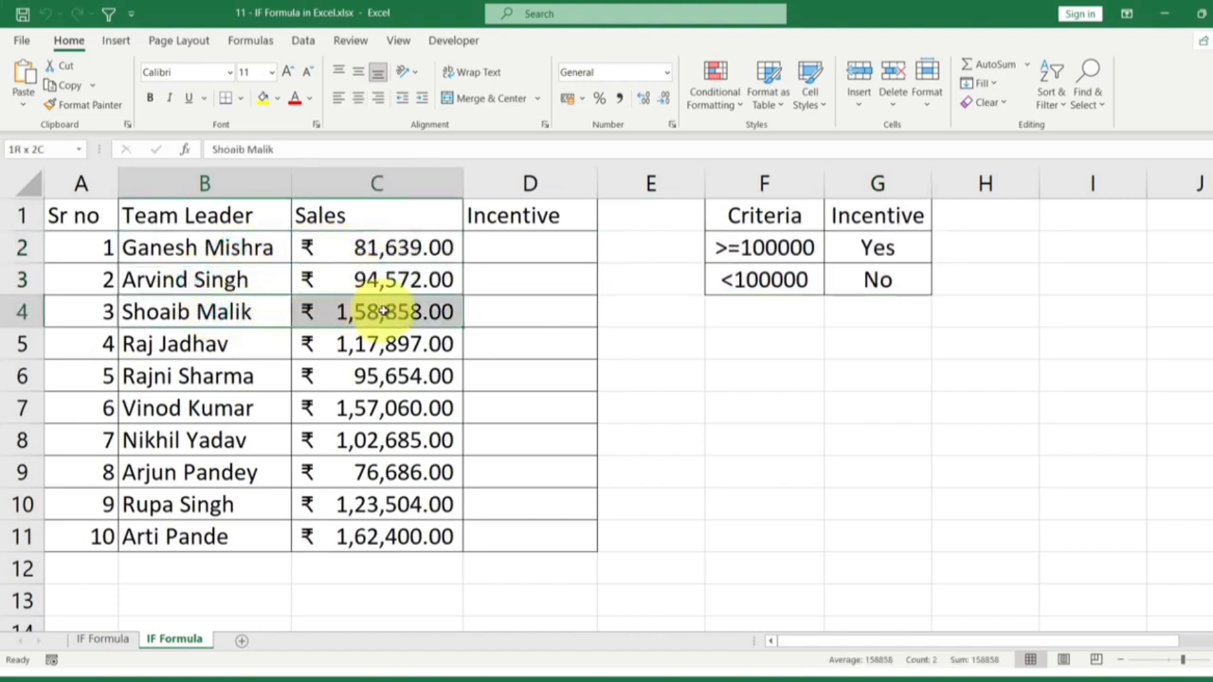
pyautogui.click(522, 317)
pyautogui.moveTo(533, 257); pyautogui.dragTo(536, 275)
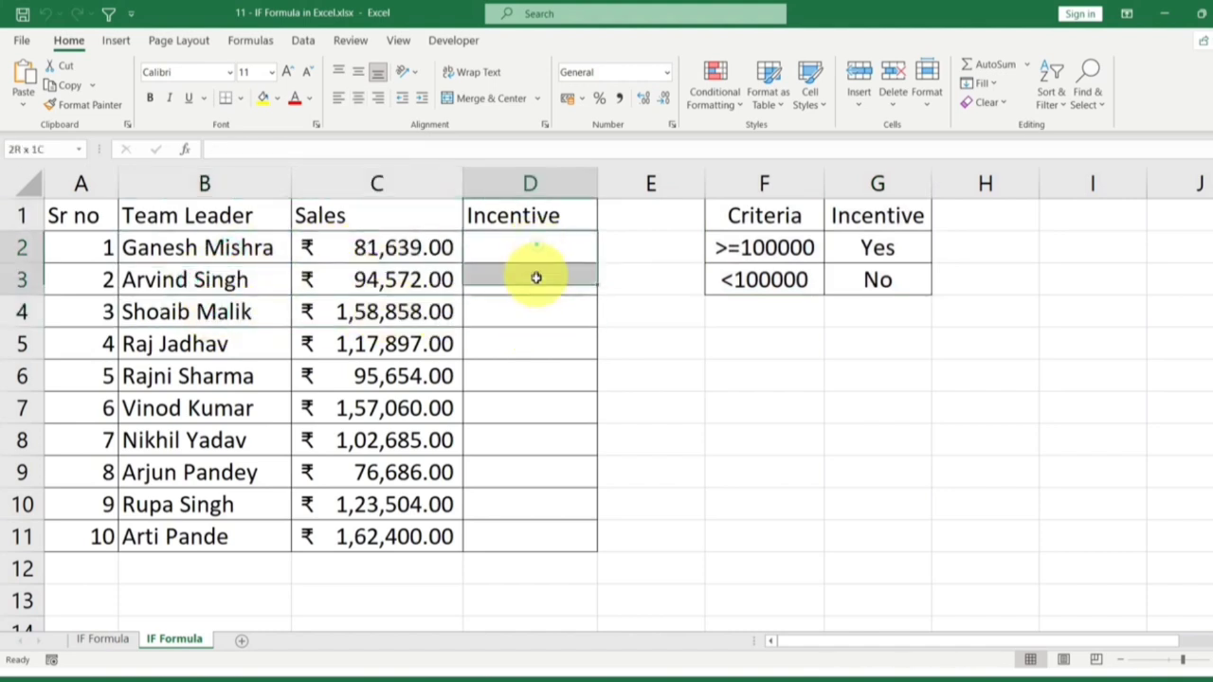
pyautogui.click(784, 278)
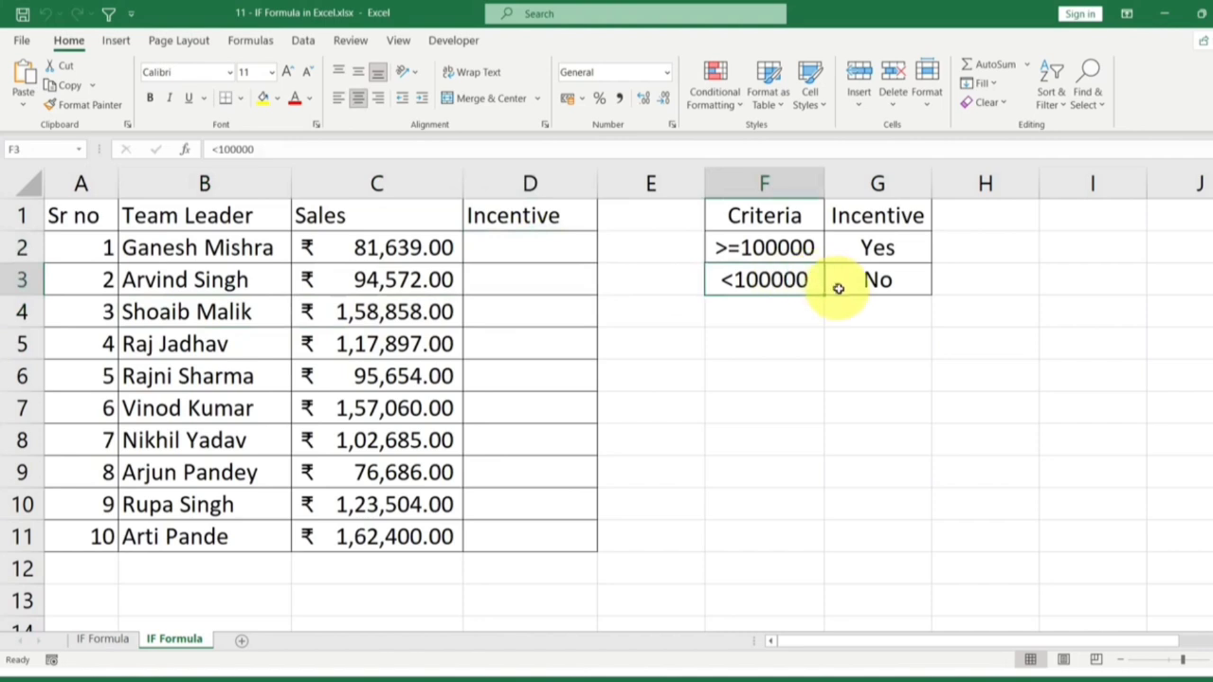
pyautogui.moveTo(876, 248); pyautogui.dragTo(858, 285)
pyautogui.click(118, 640)
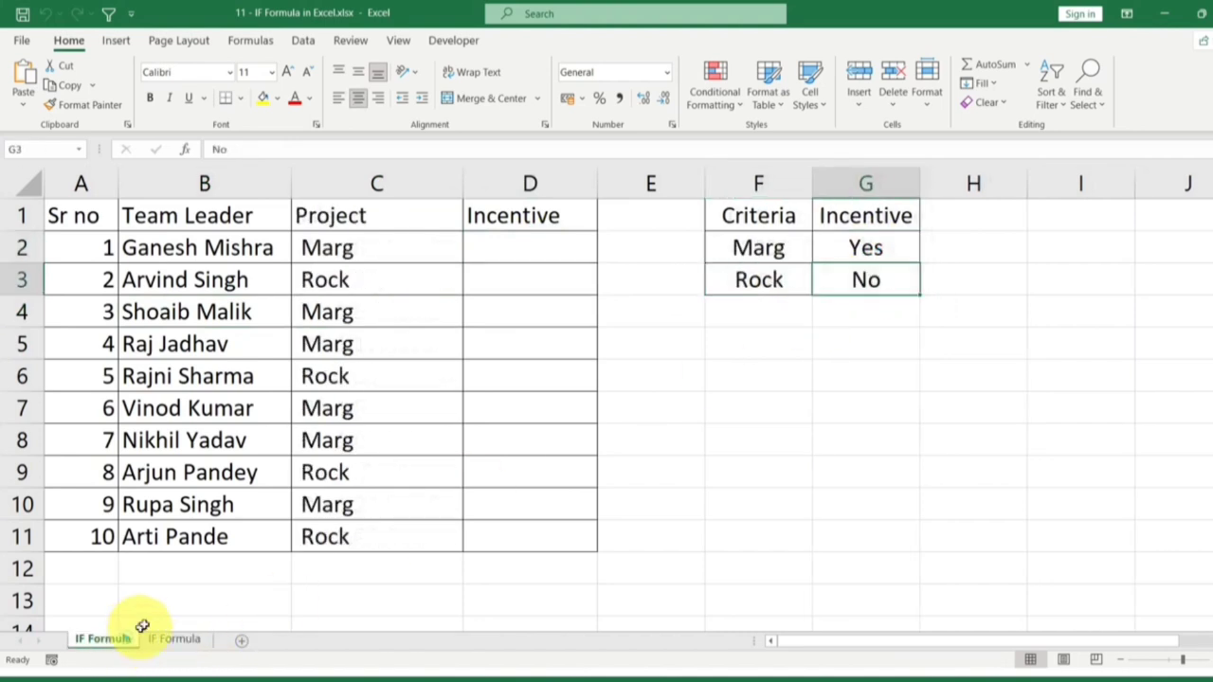
pyautogui.click(770, 396)
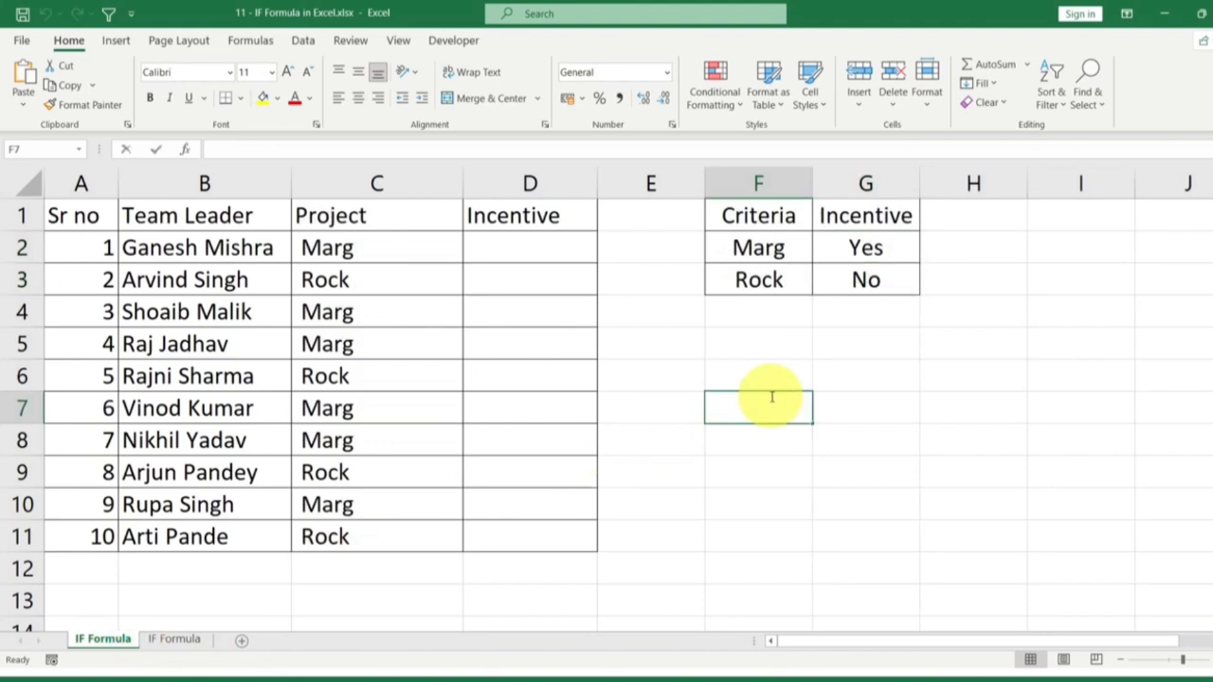
pyautogui.write('=if')
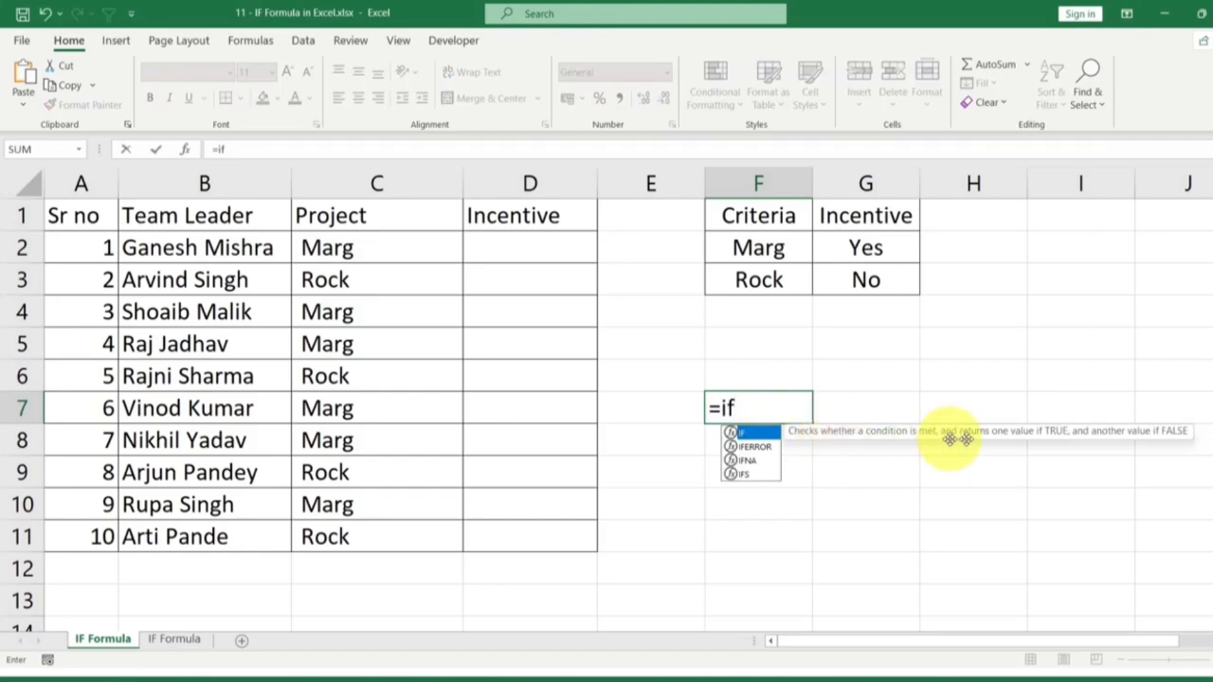
pyautogui.hotkey('ctrl', '1')
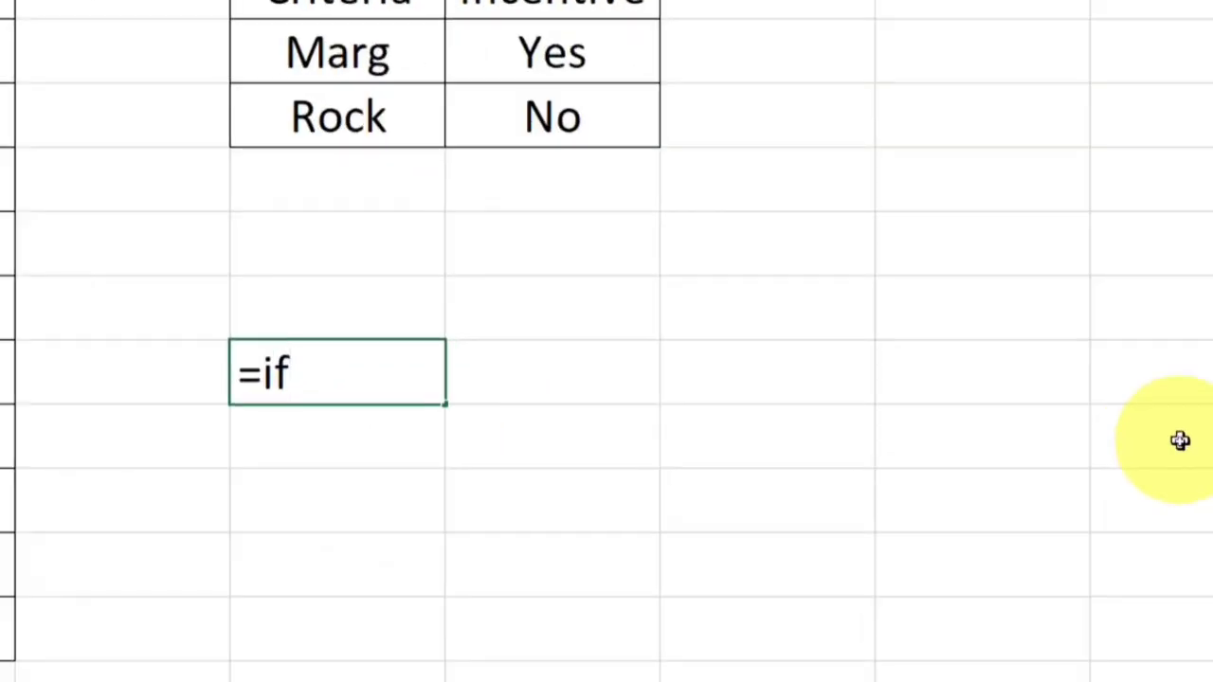
pyautogui.press('BackSpace')
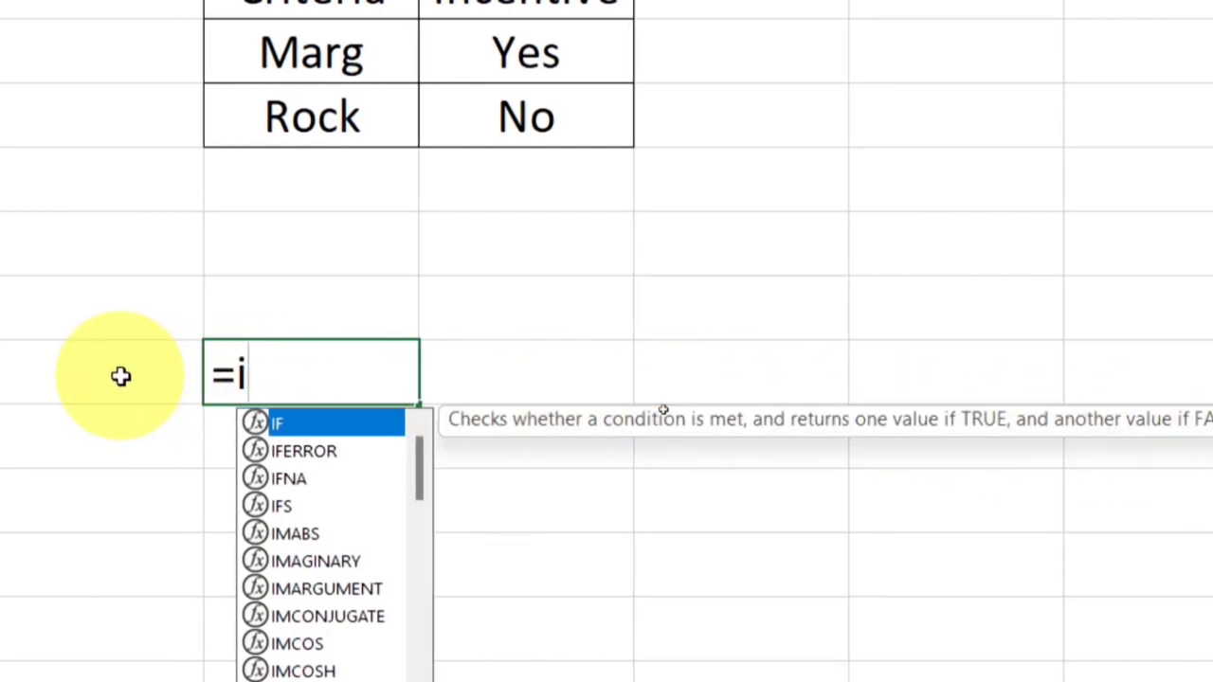
pyautogui.write('f')
pyautogui.press('Tab')
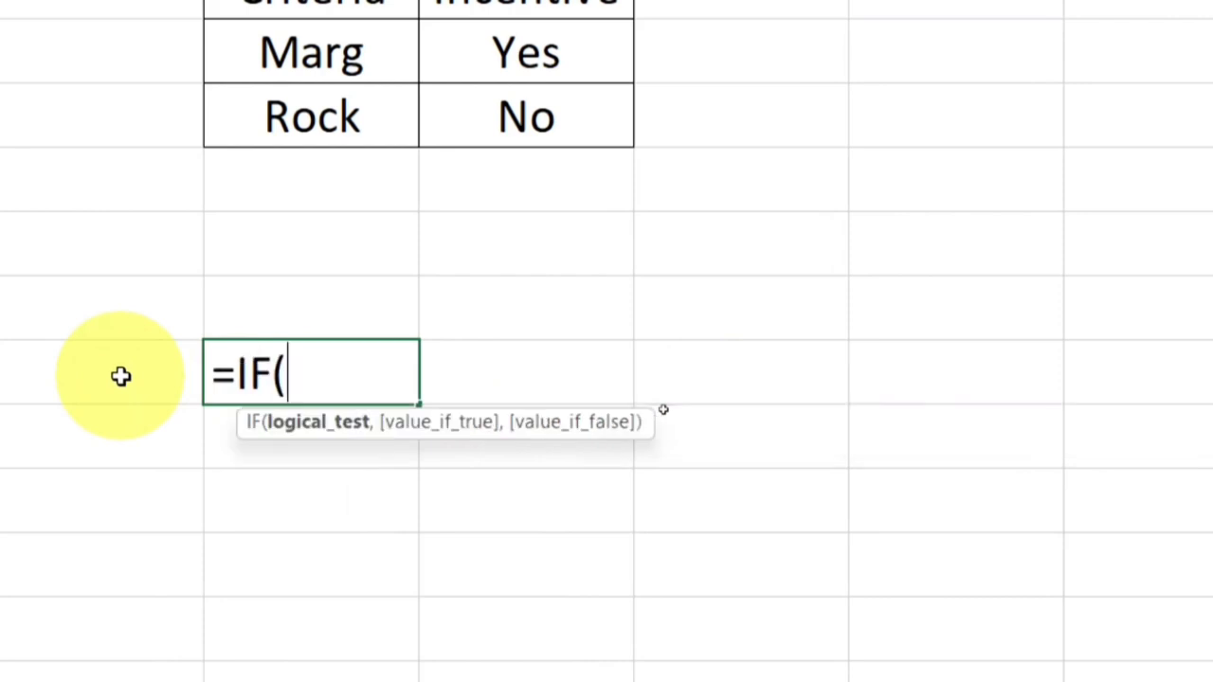
pyautogui.press('BackSpace')
pyautogui.press('BackSpace')
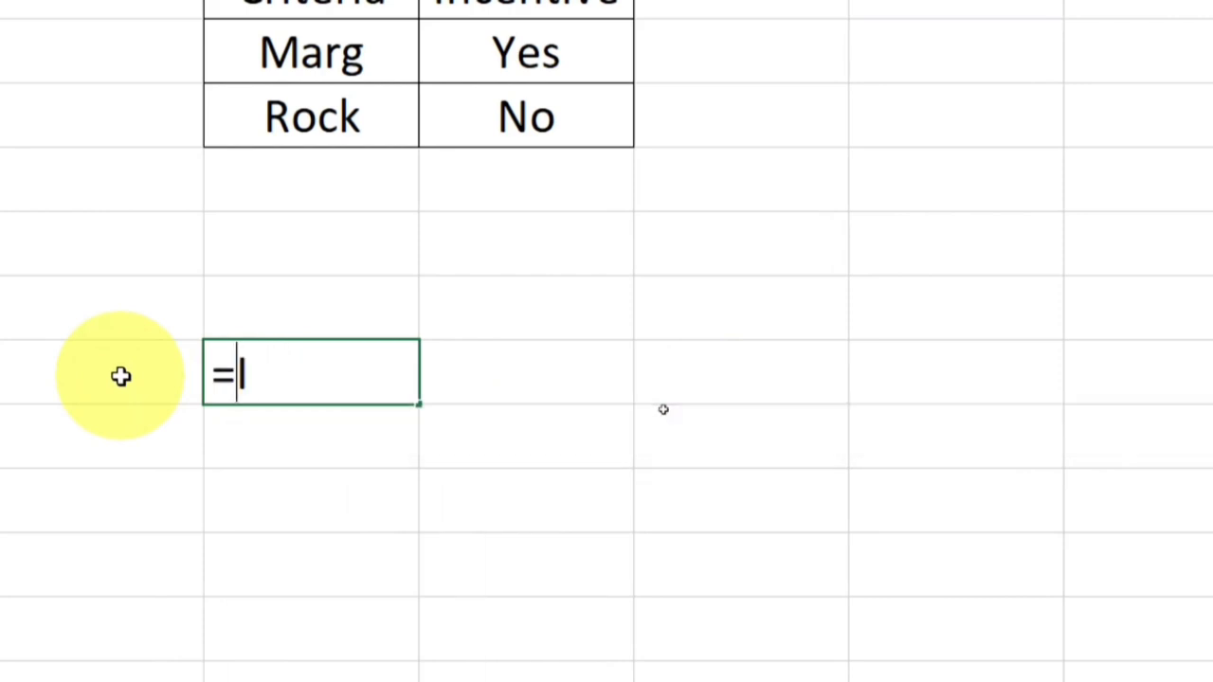
pyautogui.write('if')
pyautogui.press('Tab')
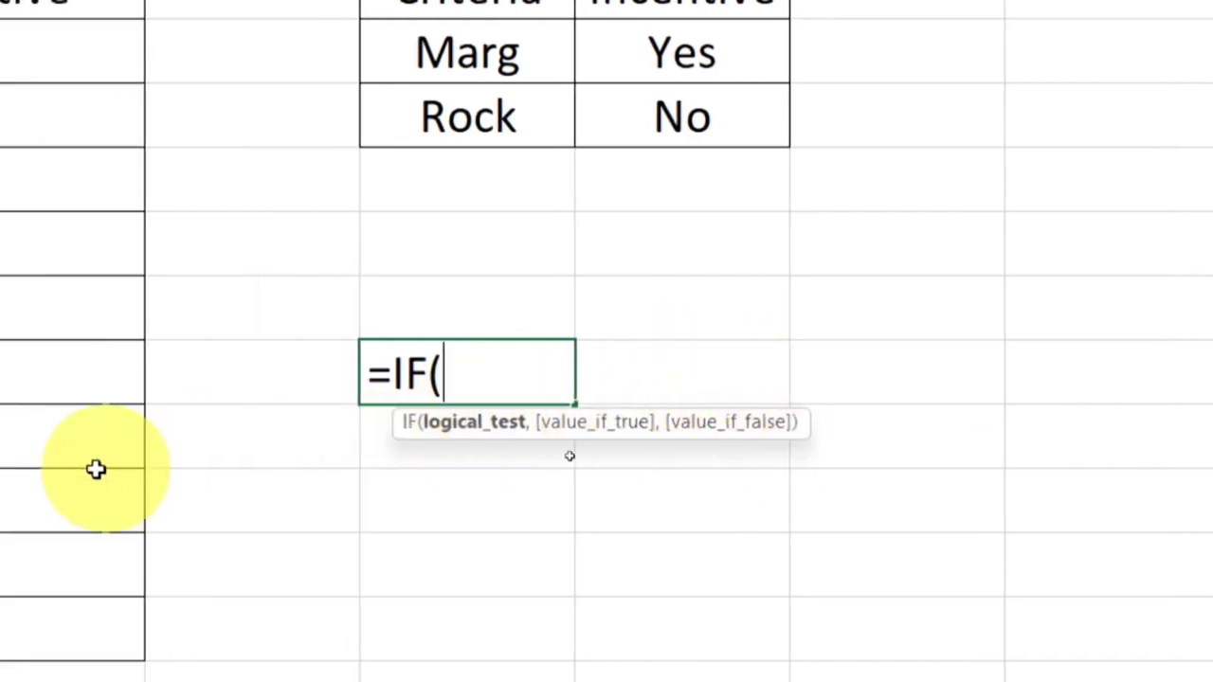
pyautogui.press('Escape')
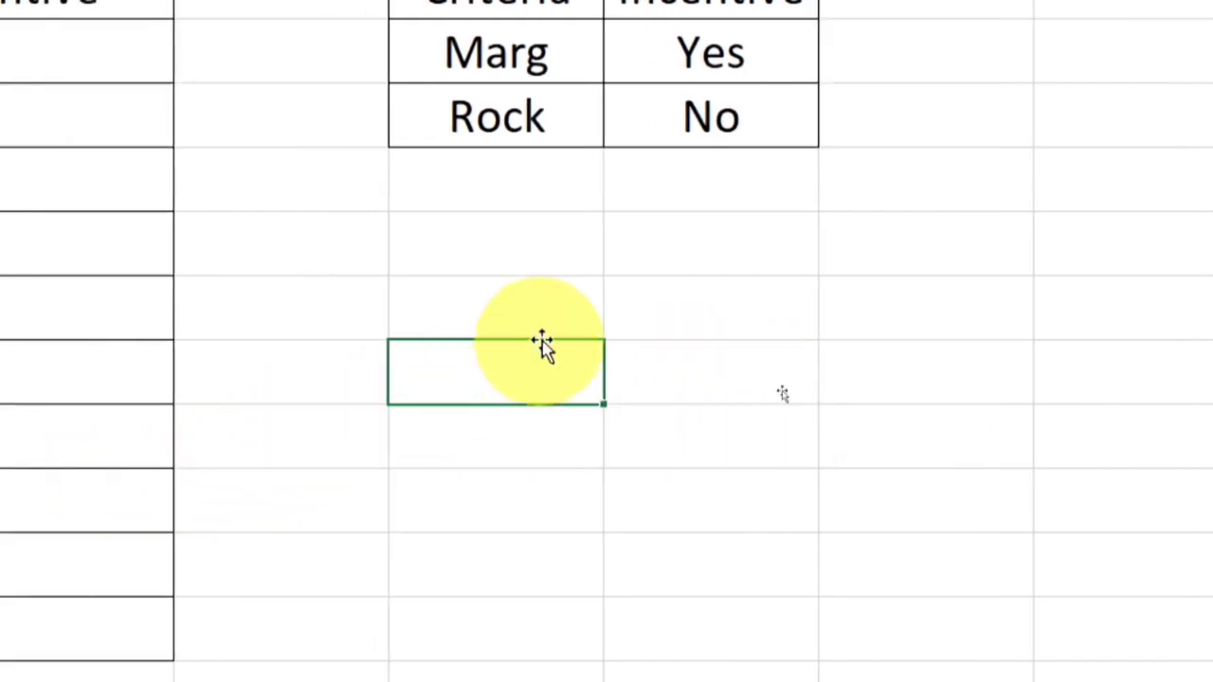
# Enter the sample score 36 in cell E7 with the heading "marks" above it in E6.
pyautogui.click(290, 373)
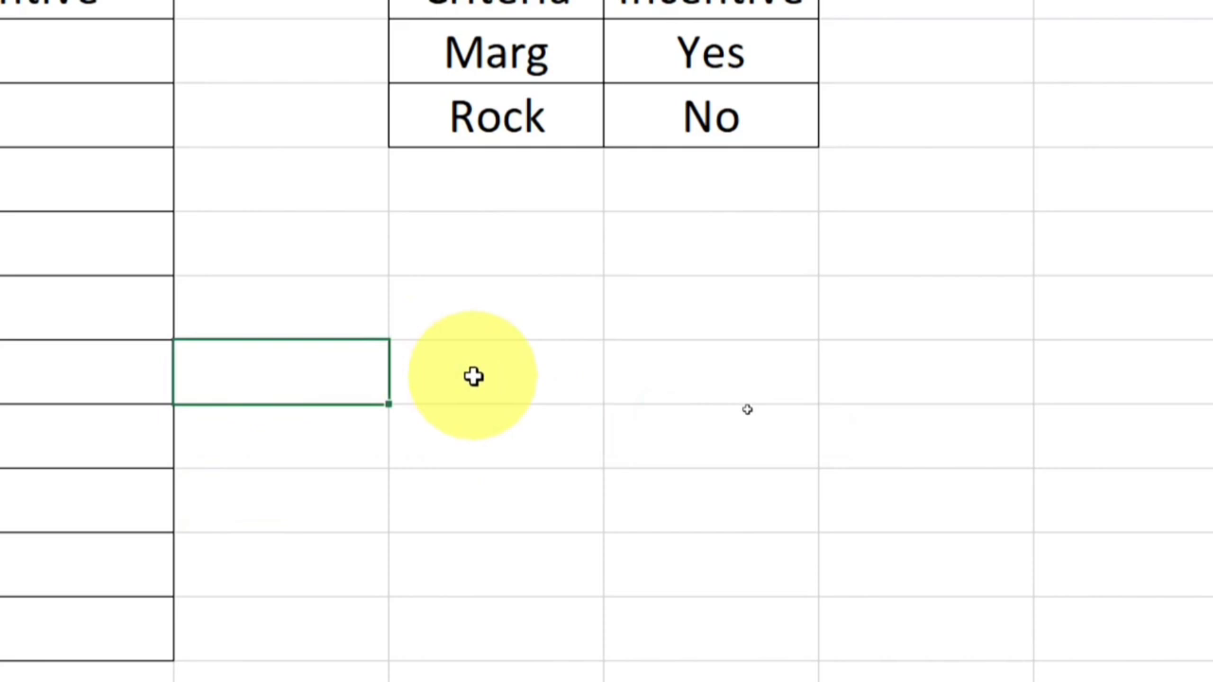
pyautogui.write('36')
pyautogui.press('Up')
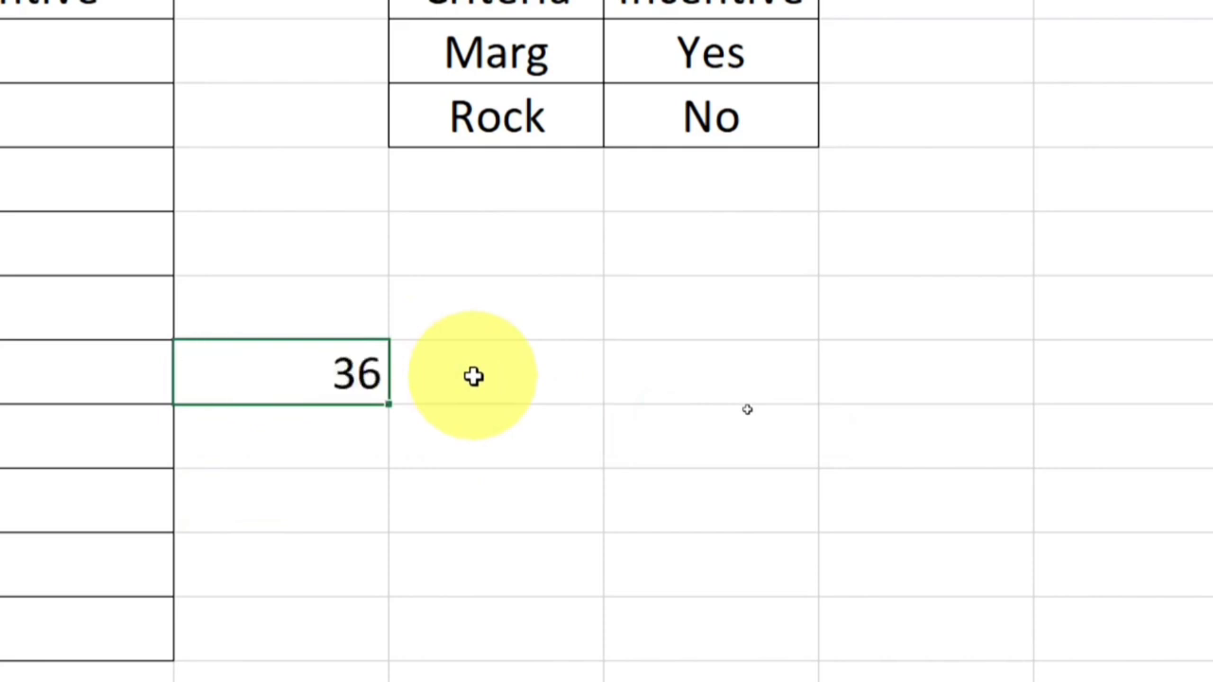
pyautogui.write('marks')
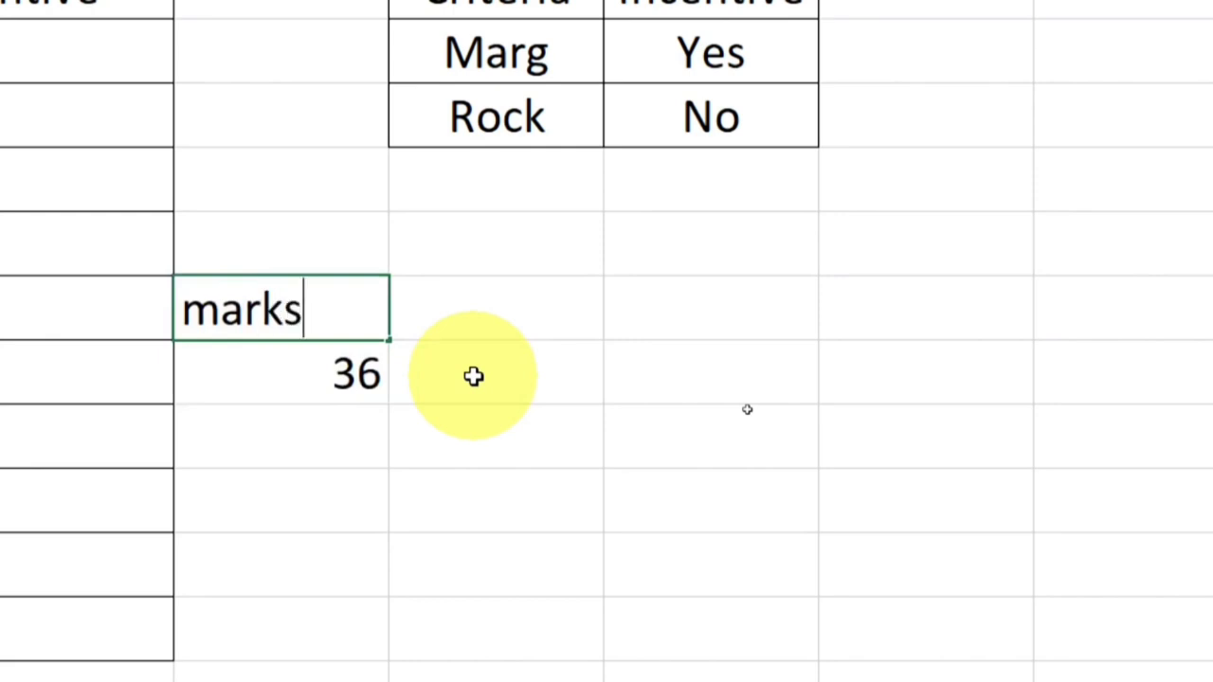
pyautogui.press('Return')
# Start an IF formula in cell F7 with the logical test E7>=35.
pyautogui.click(473, 376)
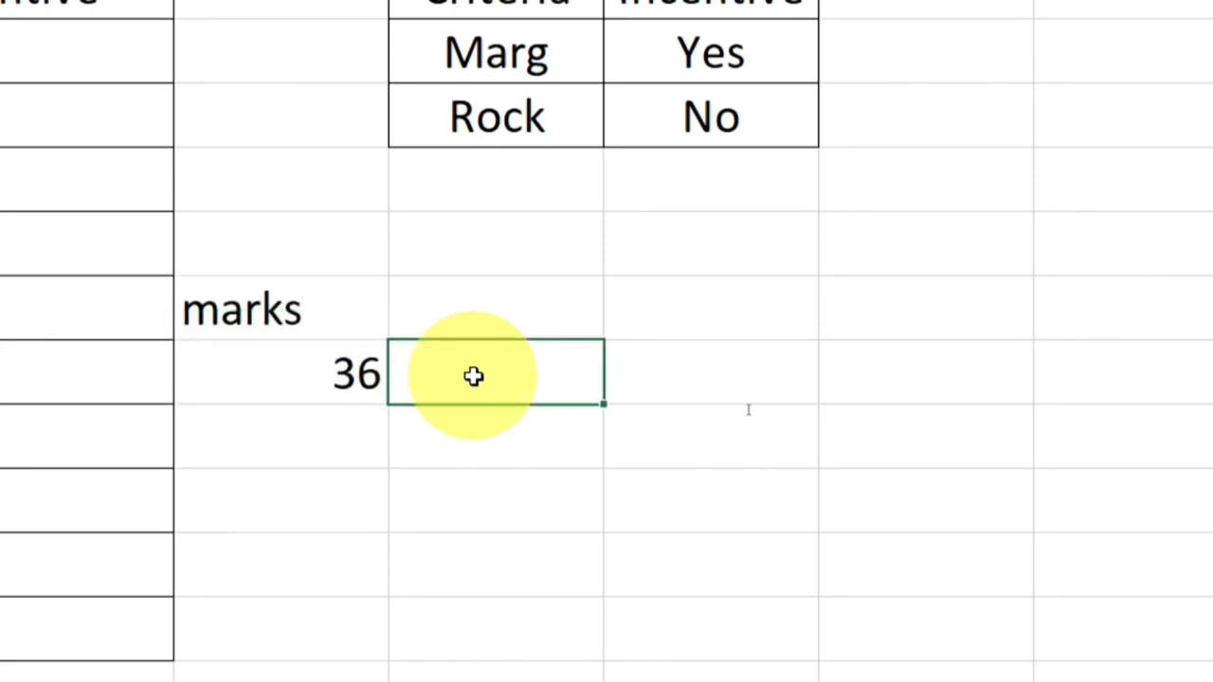
pyautogui.write('=if')
pyautogui.press('Tab')
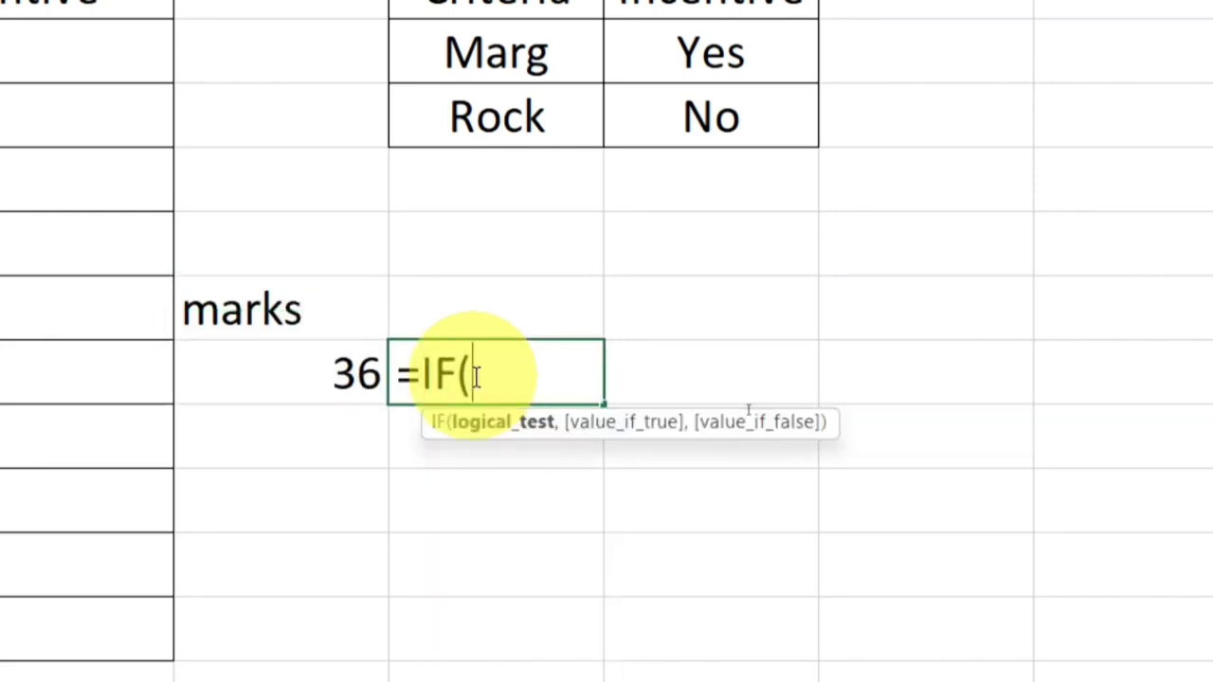
pyautogui.click(304, 382)
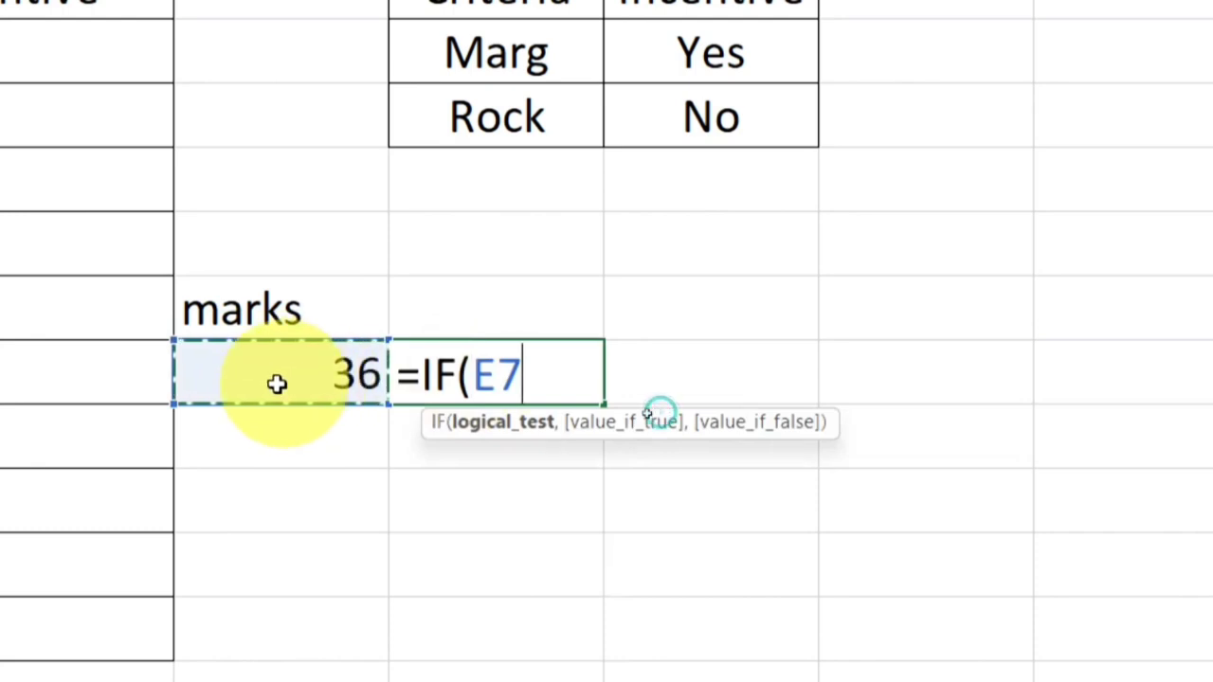
pyautogui.write('>')
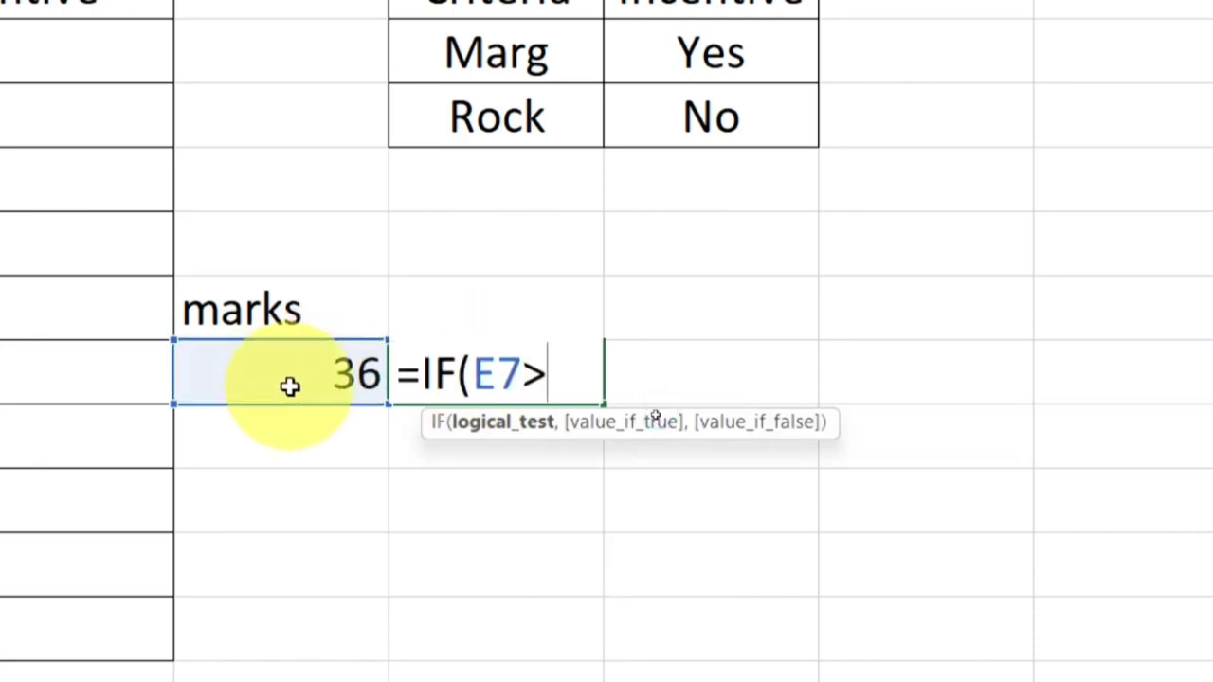
pyautogui.write('=35')
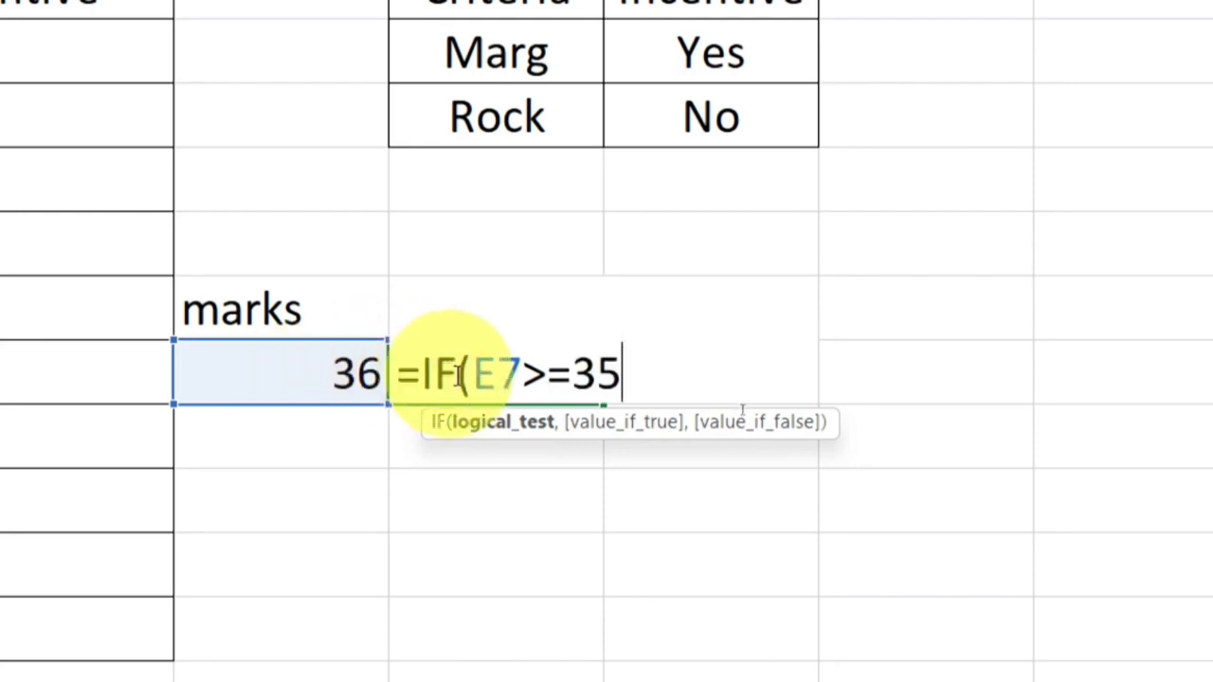
# Examine the logical test E7>=35 in the unfinished IF formula.
pyautogui.moveTo(472, 374); pyautogui.dragTo(633, 370)
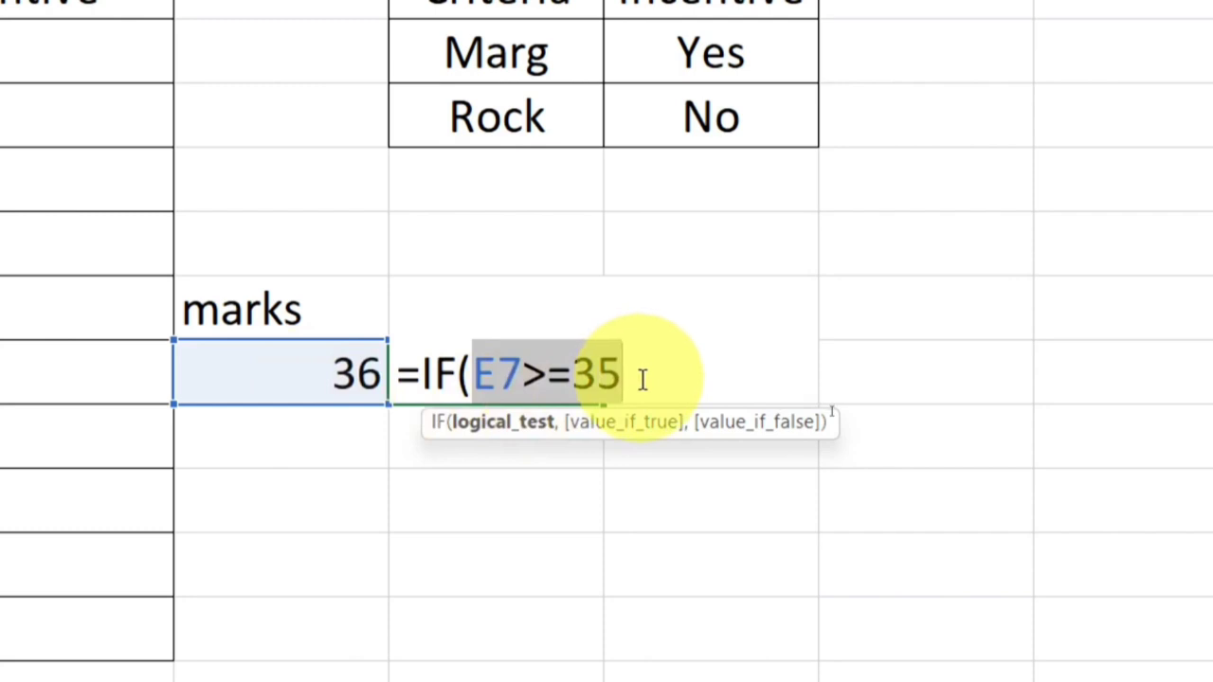
pyautogui.moveTo(627, 375); pyautogui.dragTo(460, 374)
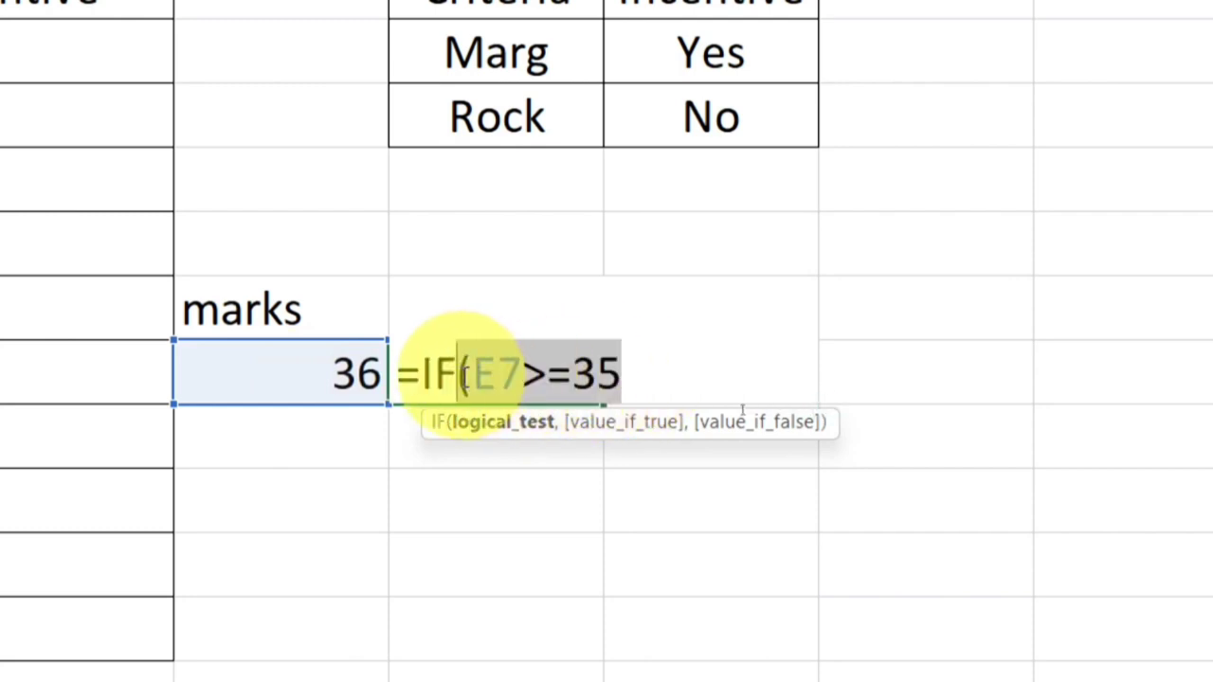
pyautogui.click(625, 377)
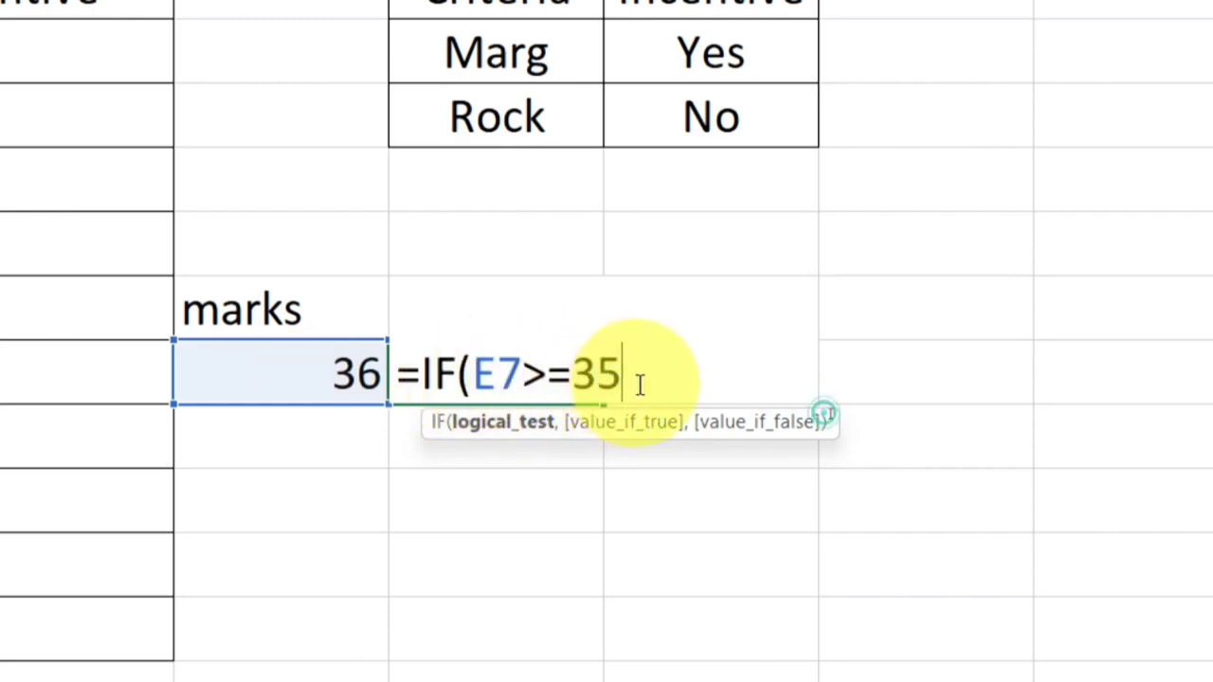
pyautogui.moveTo(458, 375); pyautogui.dragTo(627, 372)
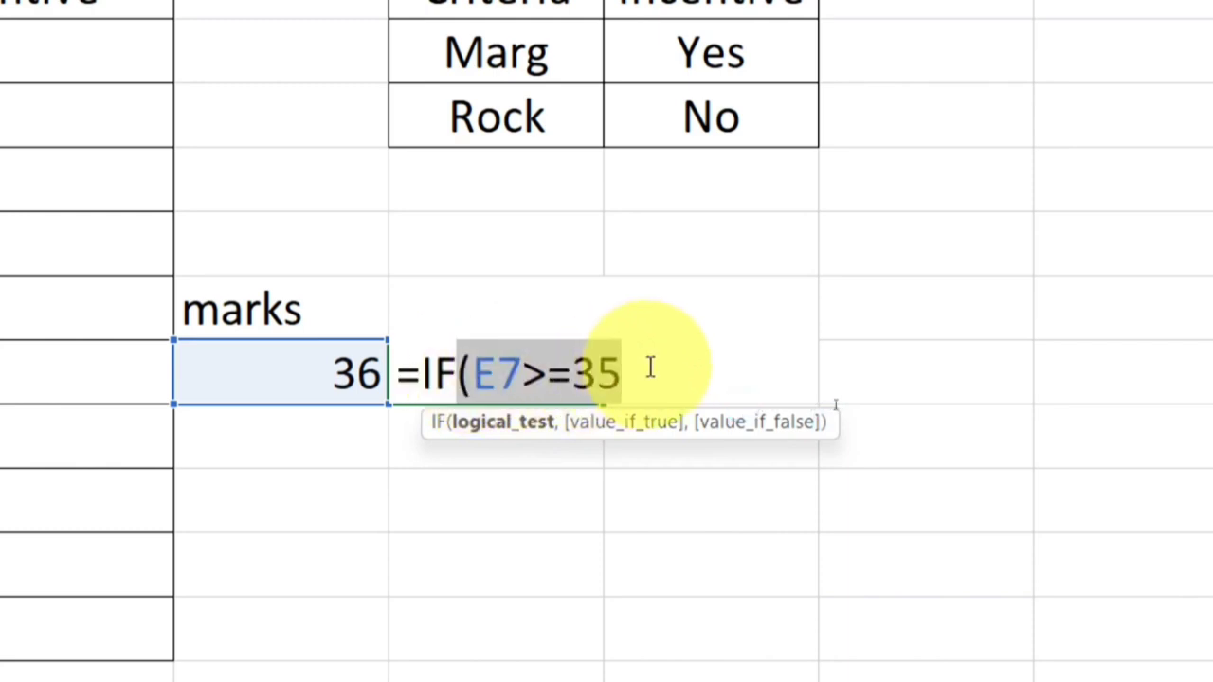
pyautogui.click(456, 369)
pyautogui.moveTo(474, 374); pyautogui.dragTo(624, 376)
pyautogui.click(546, 374)
pyautogui.click(626, 375)
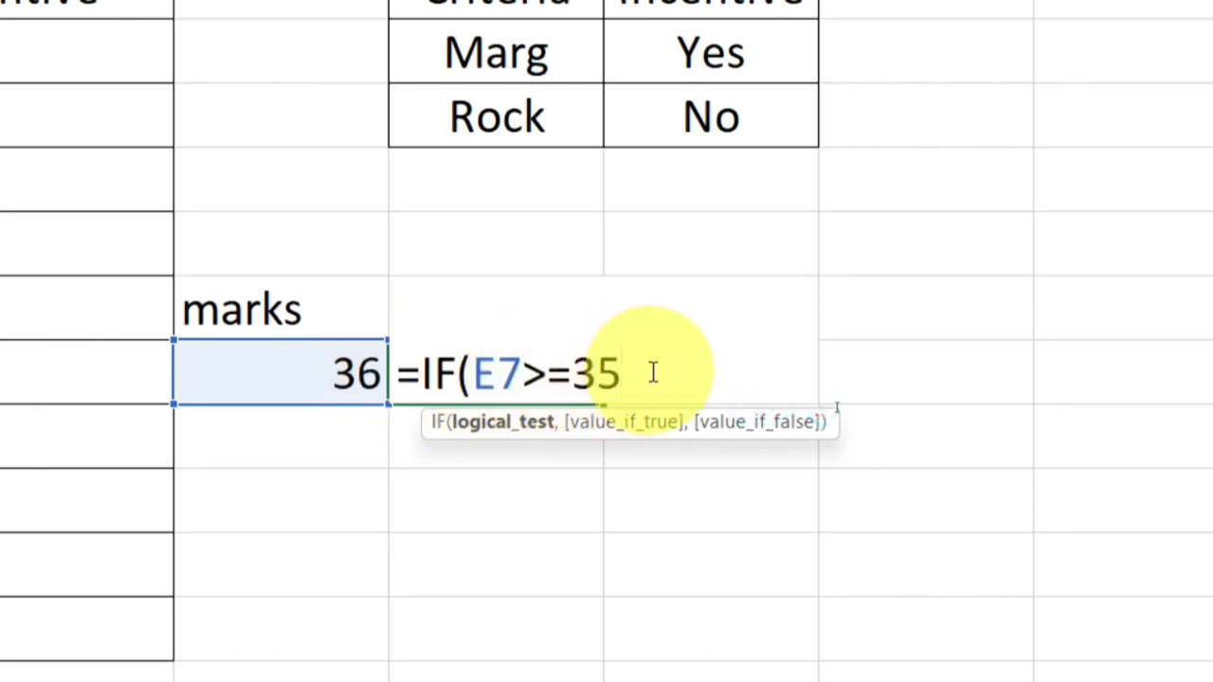
# Add "Pass" in double quotation marks as the IF formula's value if true, followed by a comma.
pyautogui.write(',')
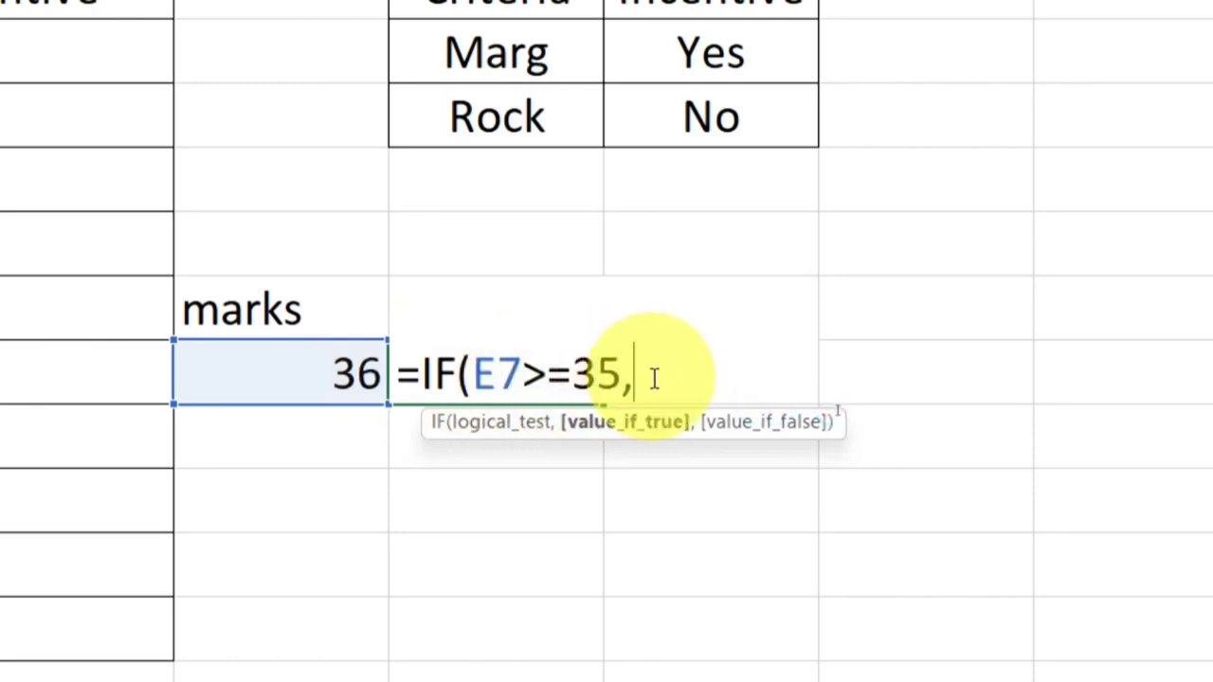
pyautogui.press('BackSpace')
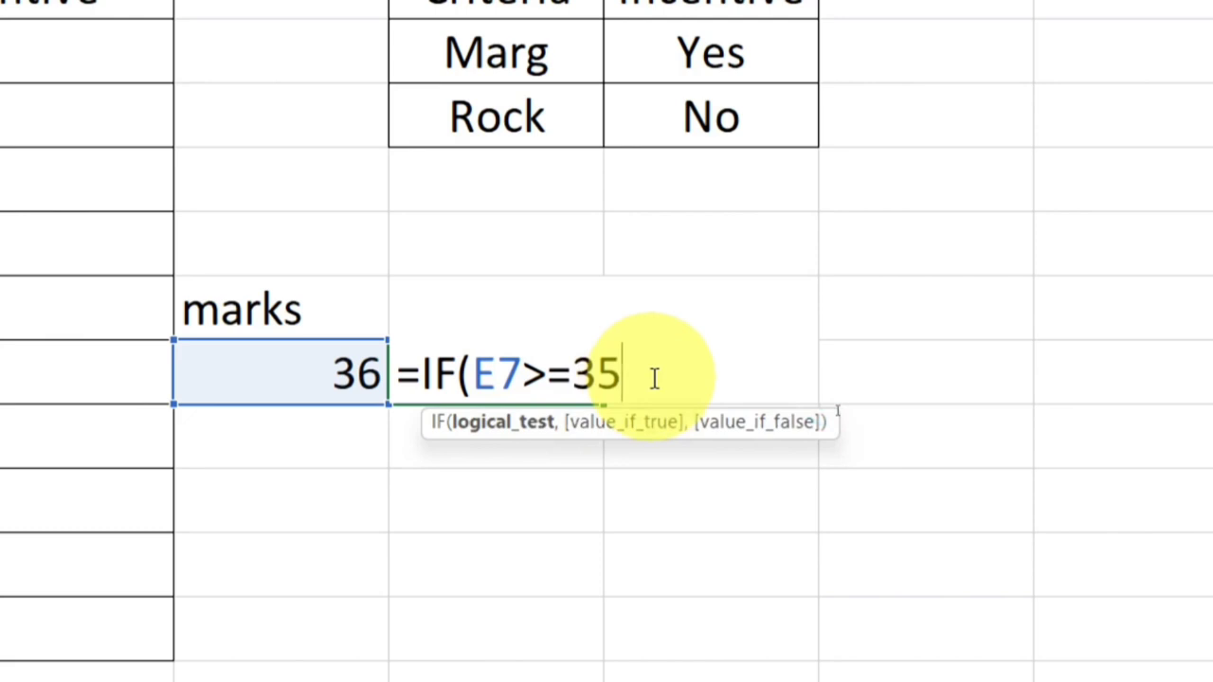
pyautogui.write(',')
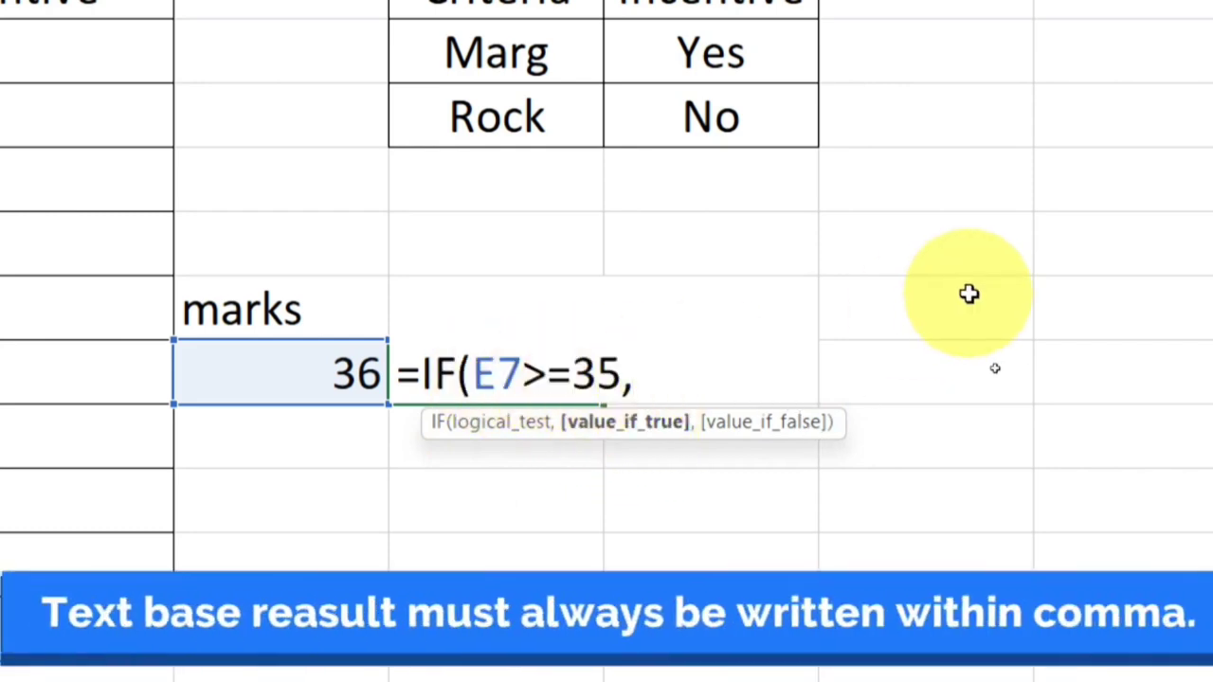
pyautogui.write('ss')
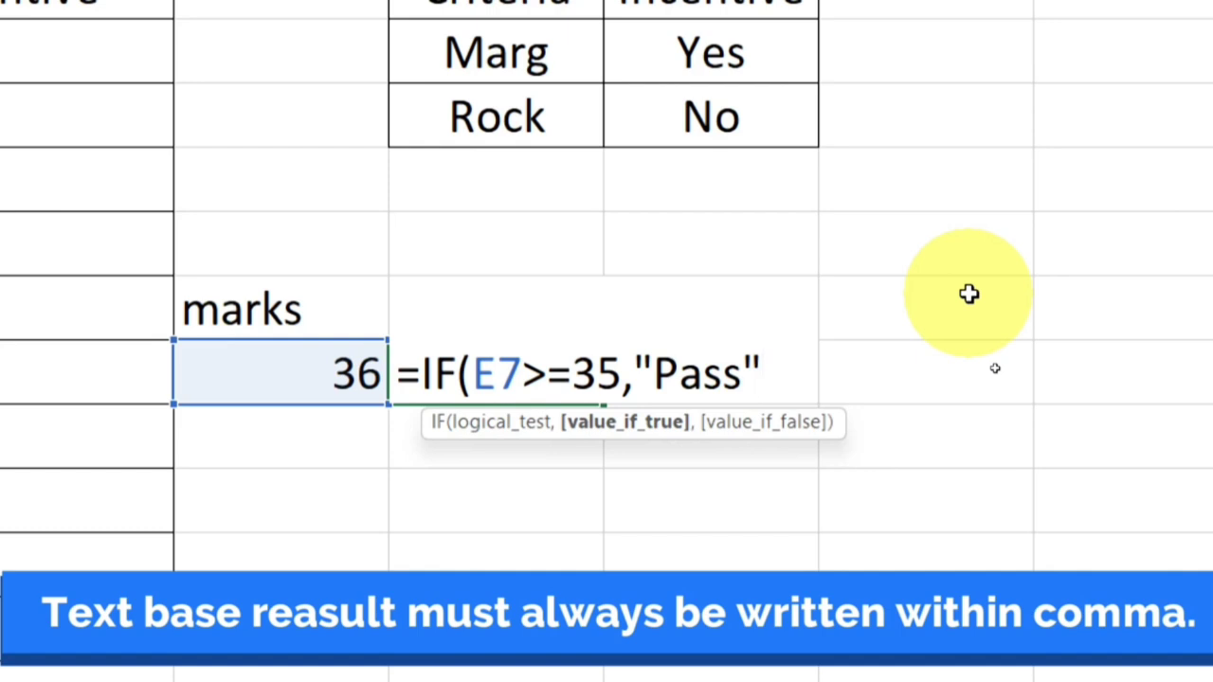
pyautogui.moveTo(574, 366); pyautogui.dragTo(781, 369)
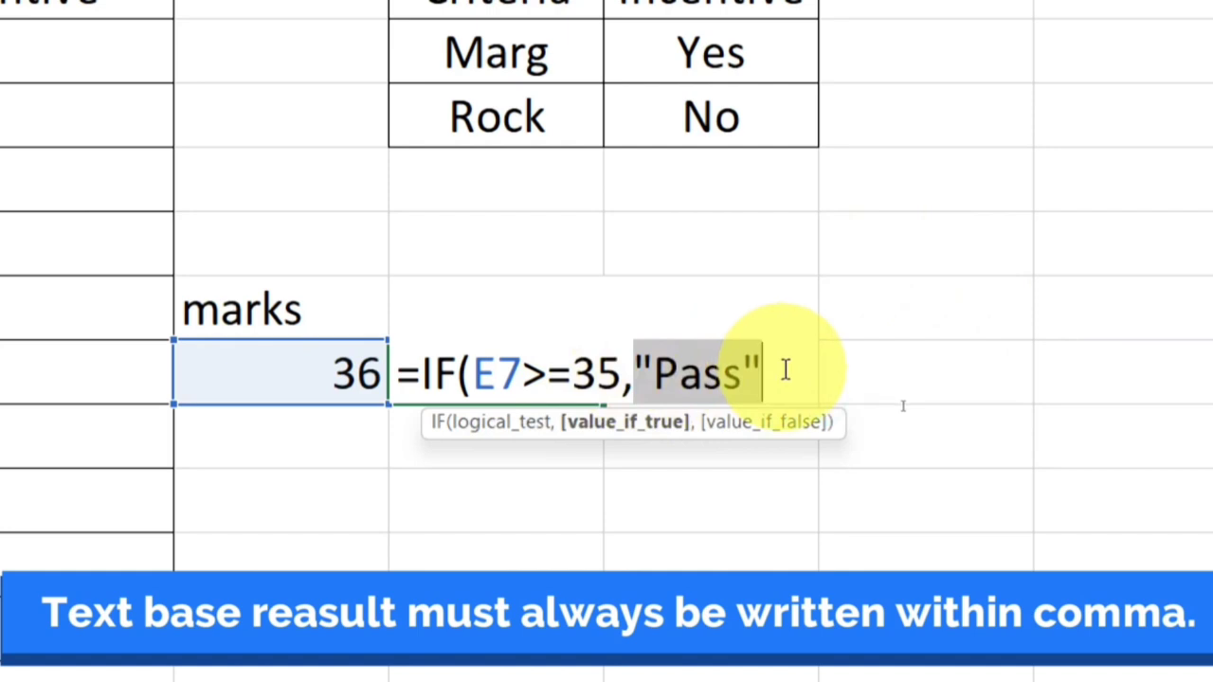
pyautogui.press('BackSpace')
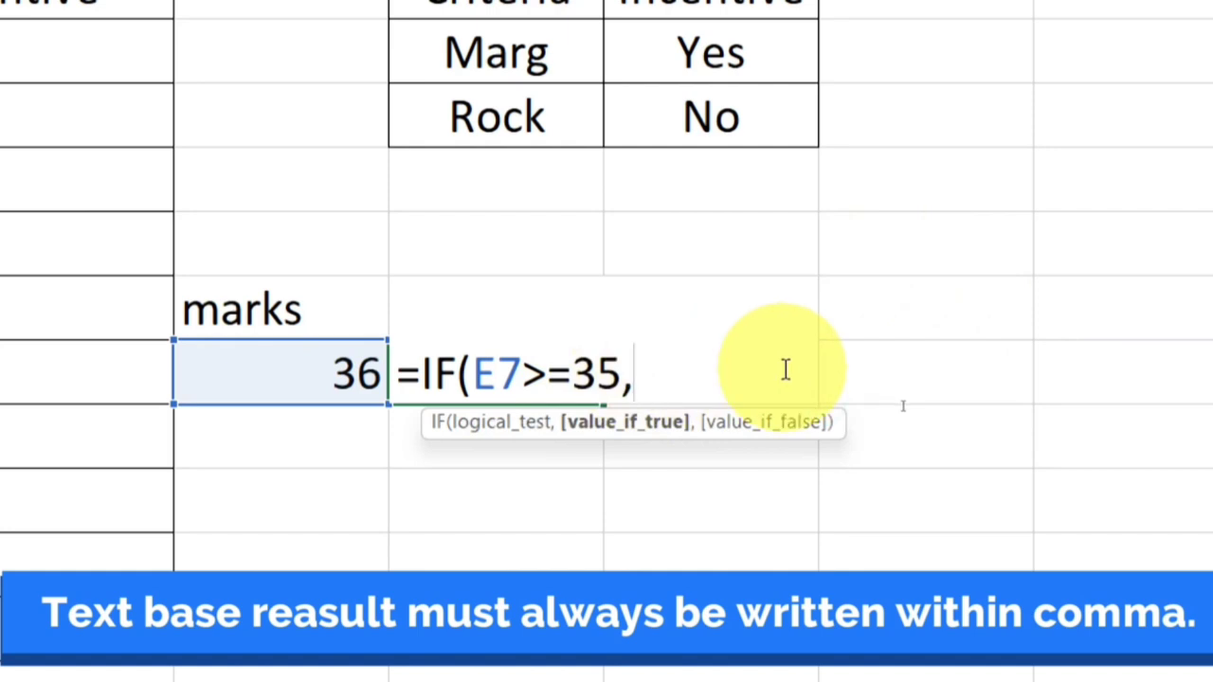
pyautogui.write("'")
pyautogui.write("'")
pyautogui.write('P')
pyautogui.press('BackSpace')
pyautogui.press('BackSpace')
pyautogui.press('BackSpace')
pyautogui.press('BackSpace')
pyautogui.write('Pass"')
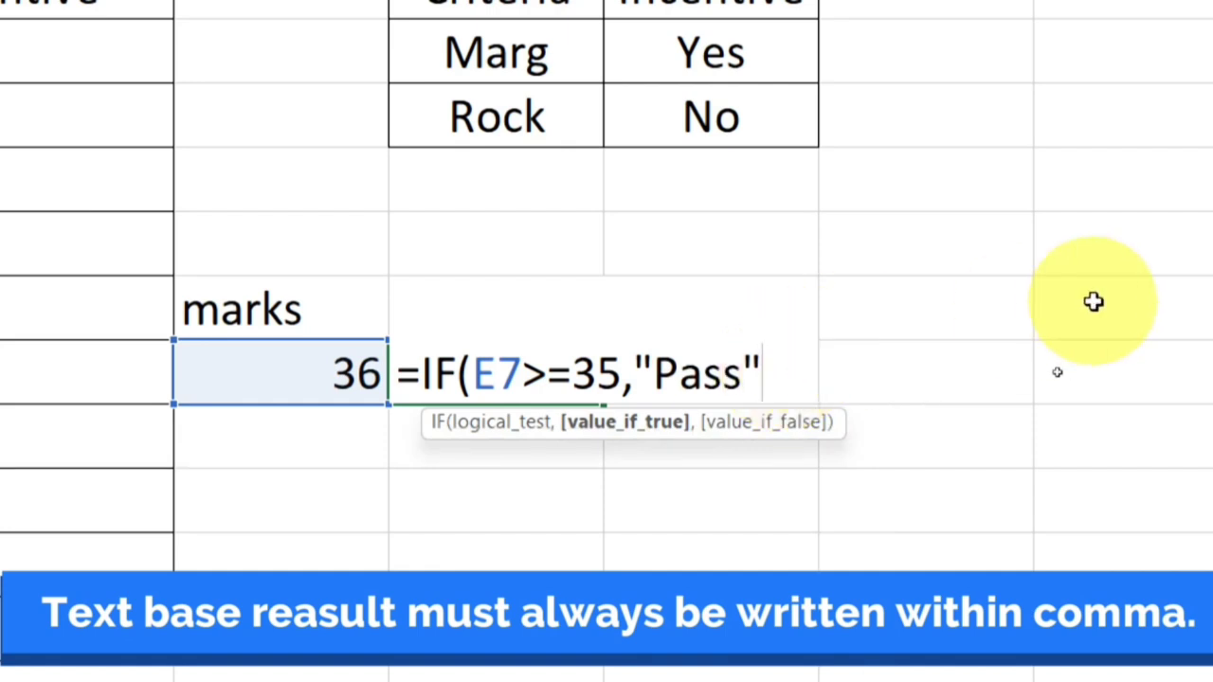
pyautogui.write(',')
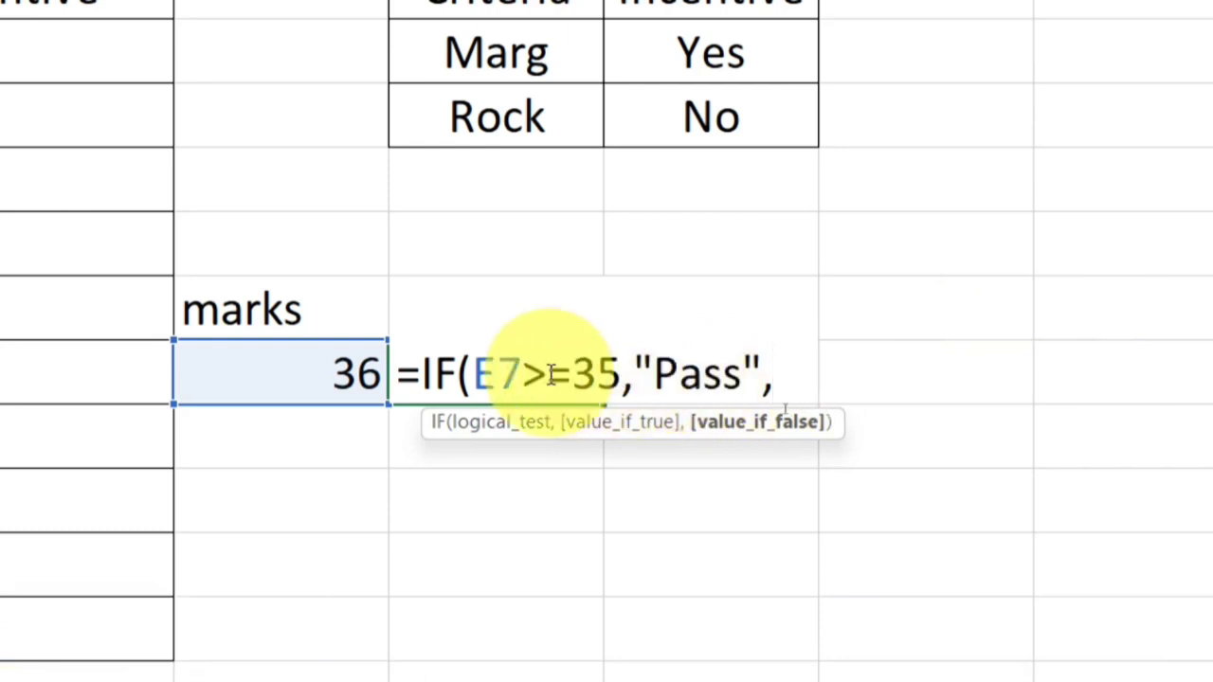
# Add "Fail" in double quotation marks as the IF formula's value if false.
pyautogui.moveTo(497, 375); pyautogui.dragTo(572, 375)
pyautogui.moveTo(653, 374); pyautogui.dragTo(787, 374)
pyautogui.click(786, 375)
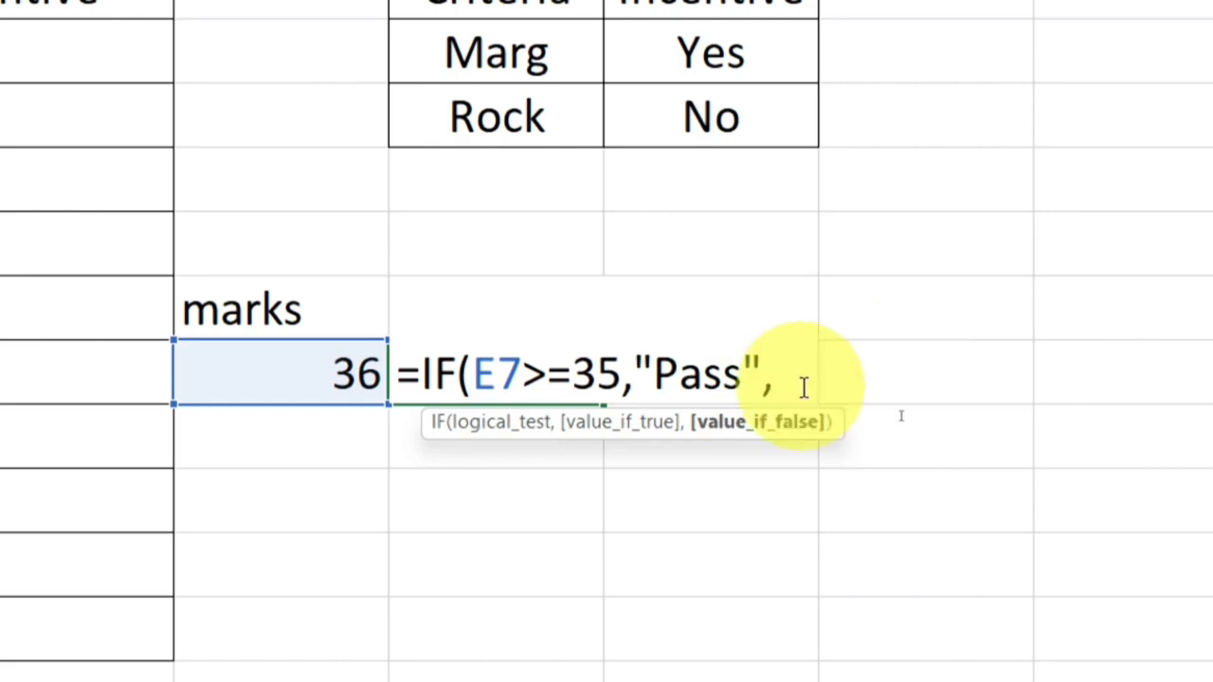
pyautogui.moveTo(474, 375); pyautogui.dragTo(621, 372)
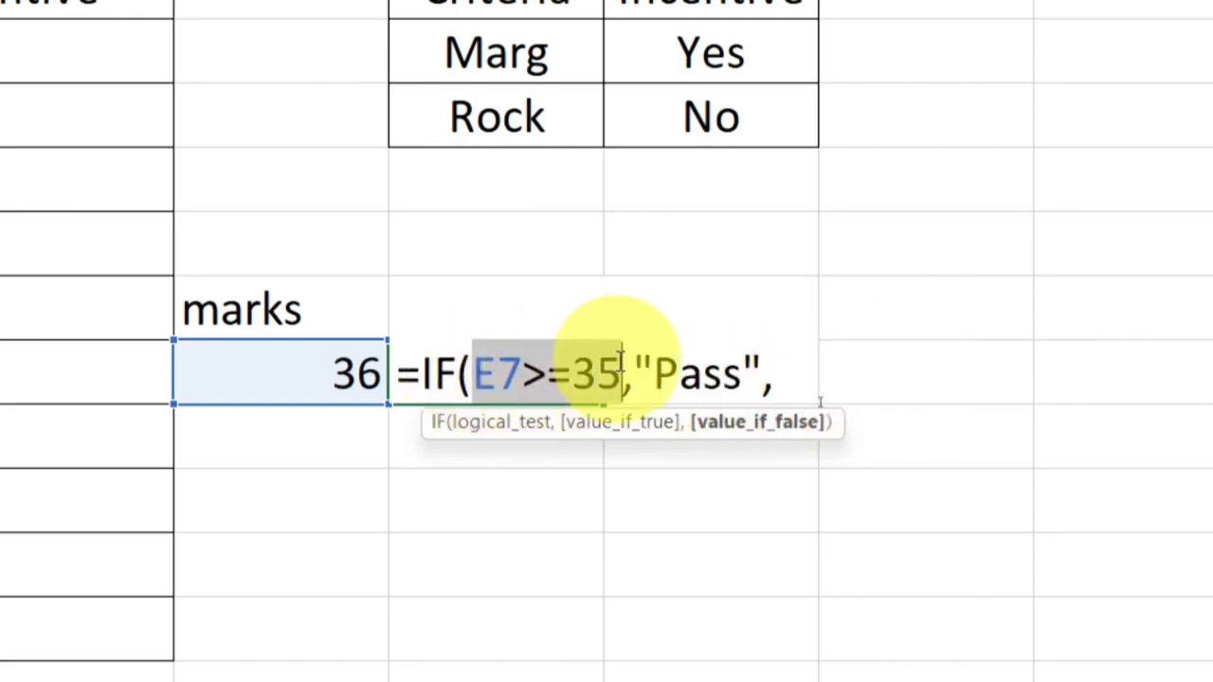
pyautogui.click(794, 379)
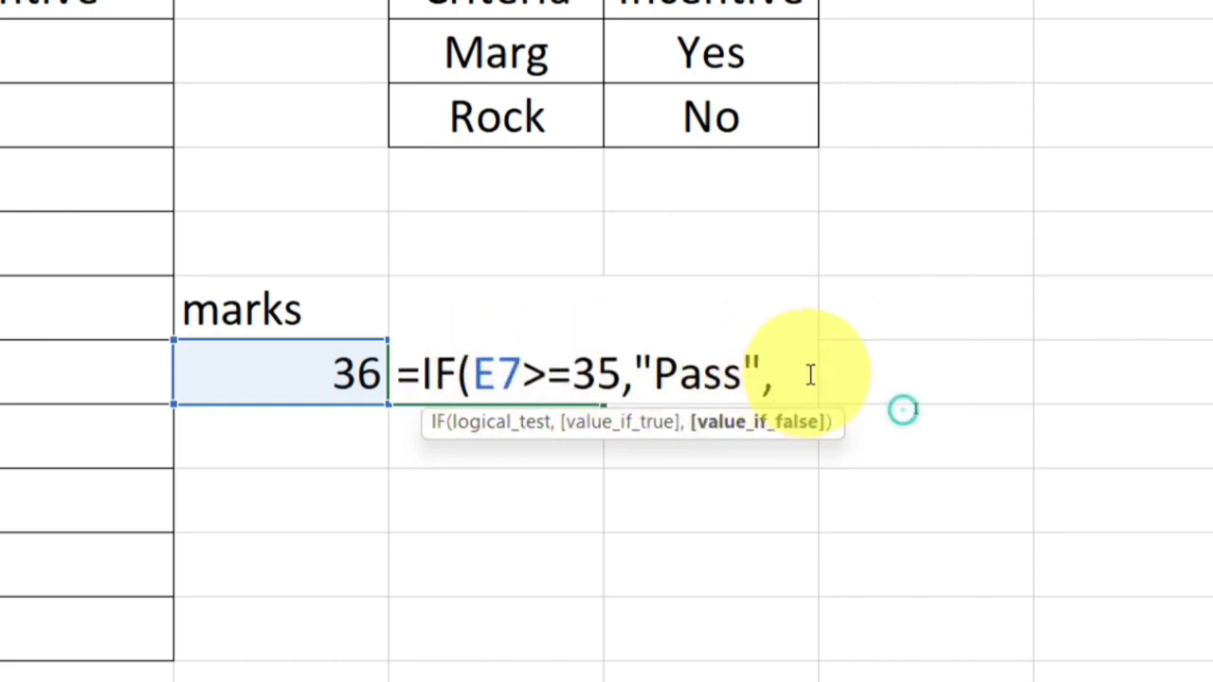
pyautogui.write('Fail')
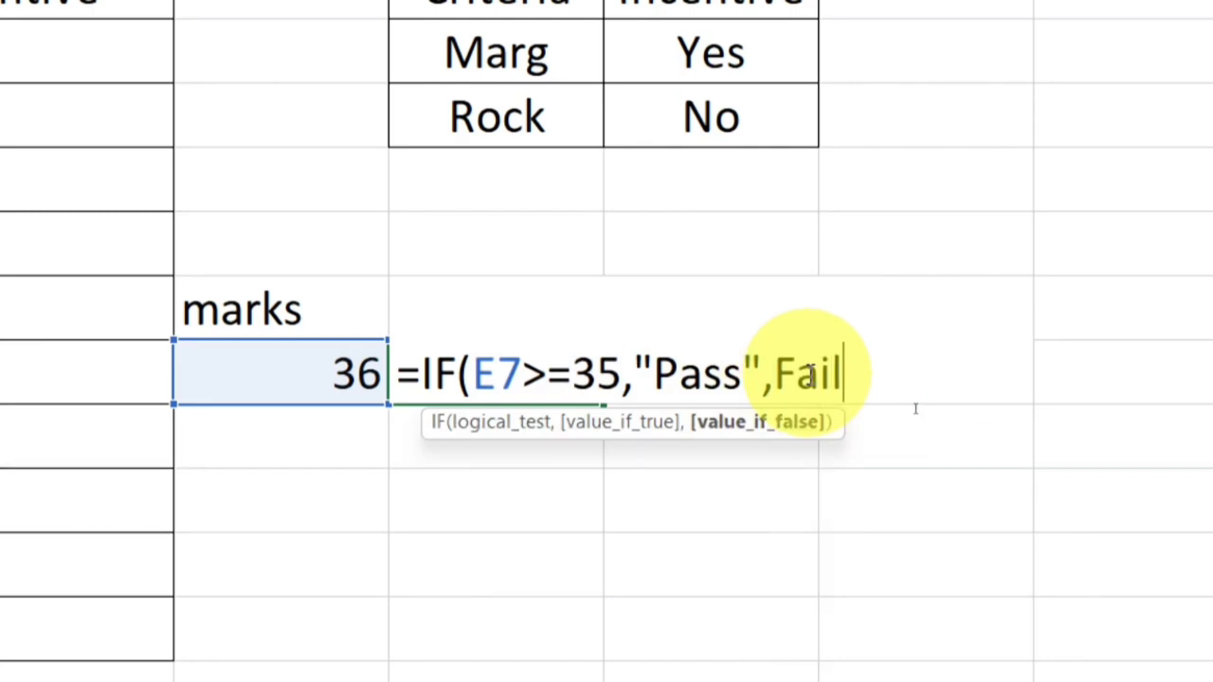
pyautogui.press('BackSpace')
pyautogui.press('BackSpace')
pyautogui.press('BackSpace')
pyautogui.press('BackSpace')
pyautogui.write('"')
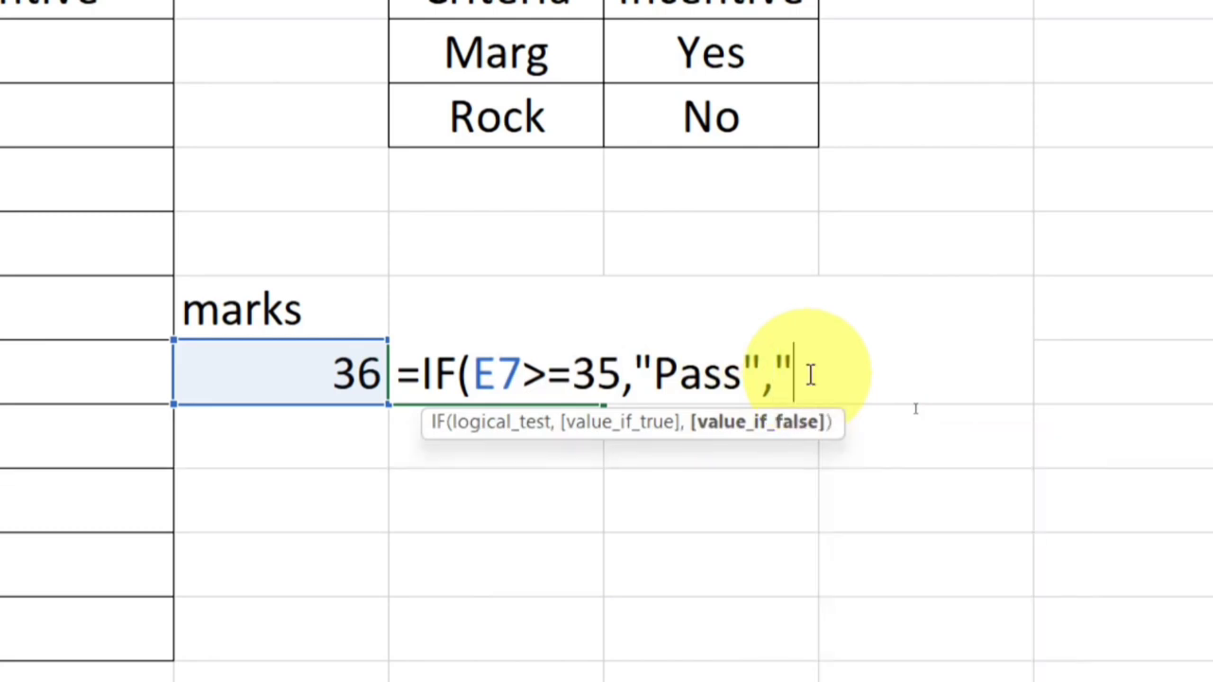
pyautogui.write('Fail"')
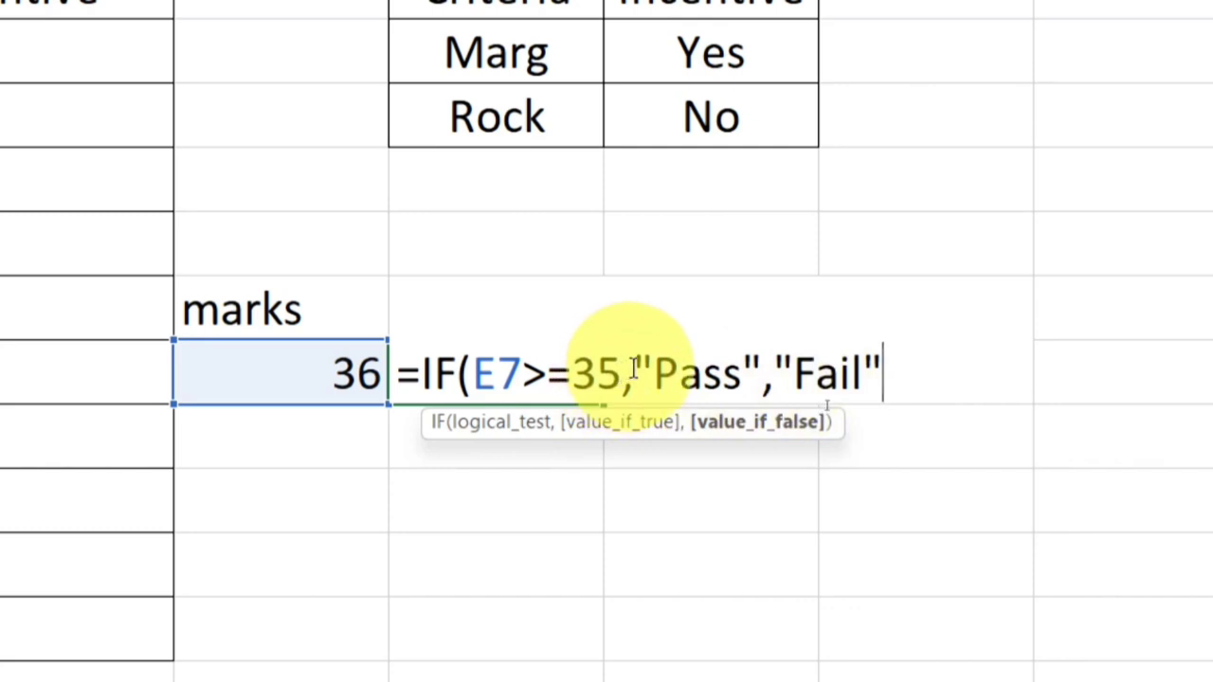
# Review both result arguments, then close the parenthesis and confirm the IF formula in F7.
pyautogui.moveTo(633, 369); pyautogui.dragTo(891, 376)
pyautogui.click(892, 378)
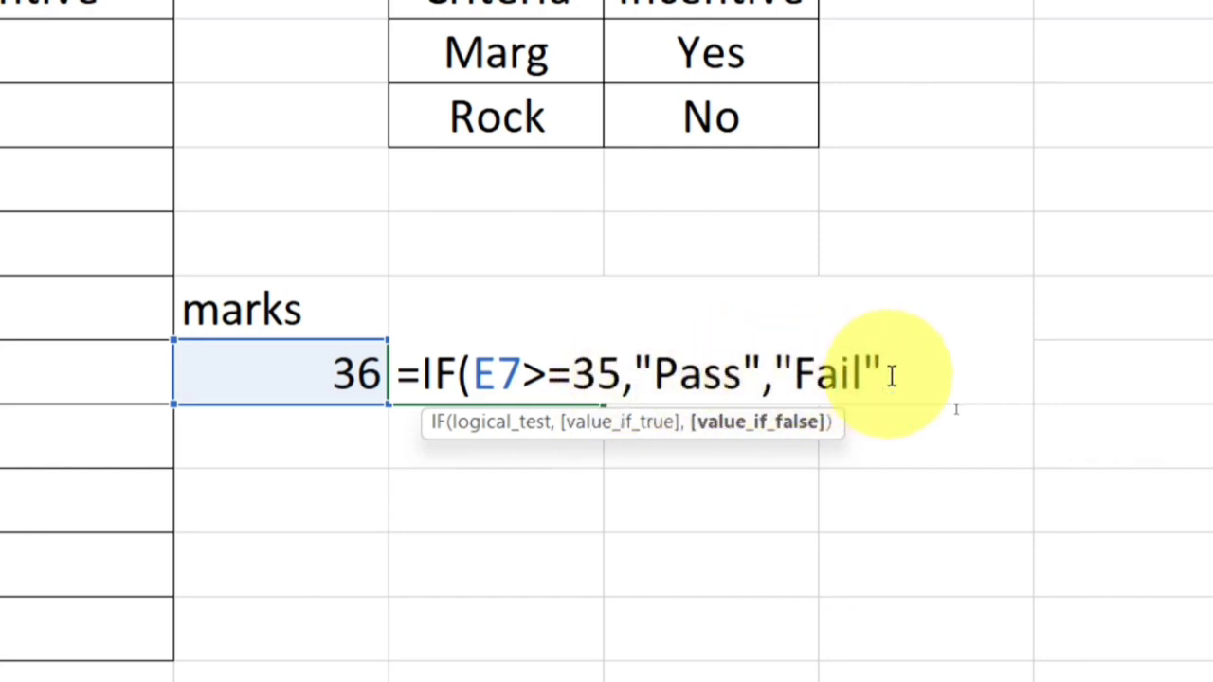
pyautogui.write(')')
pyautogui.press('Return')
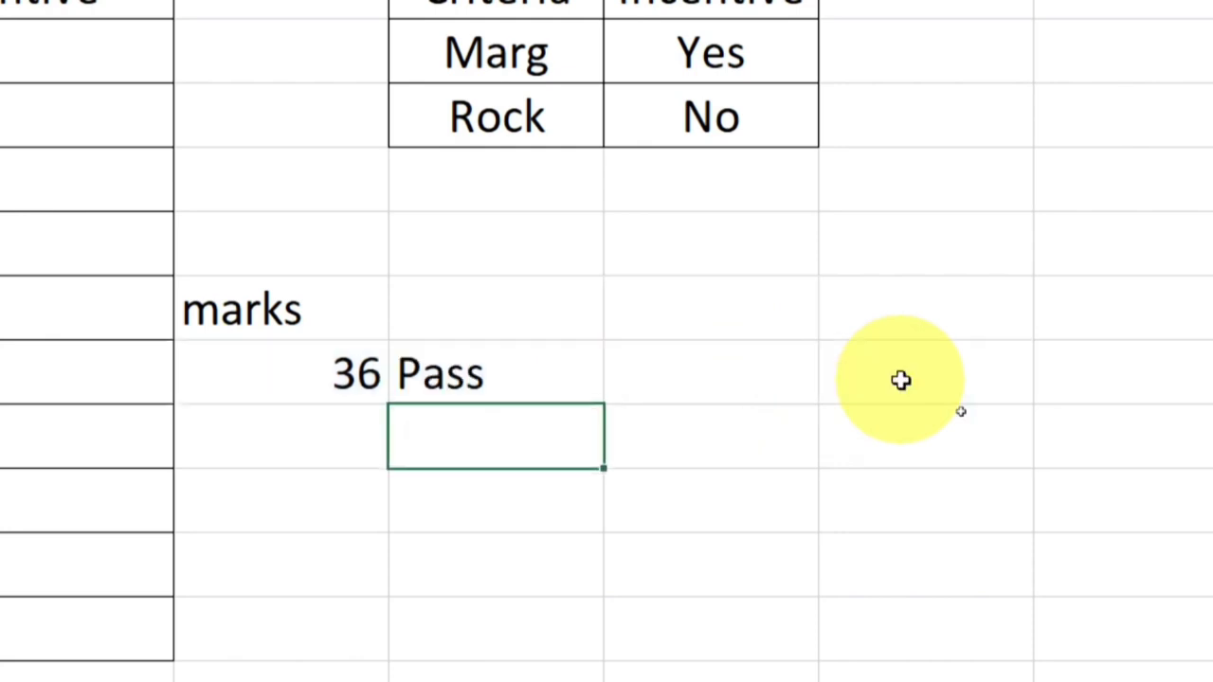
# Test the formula by changing the marks in E7 to 34, 35 and 38 in turn.
pyautogui.click(309, 373)
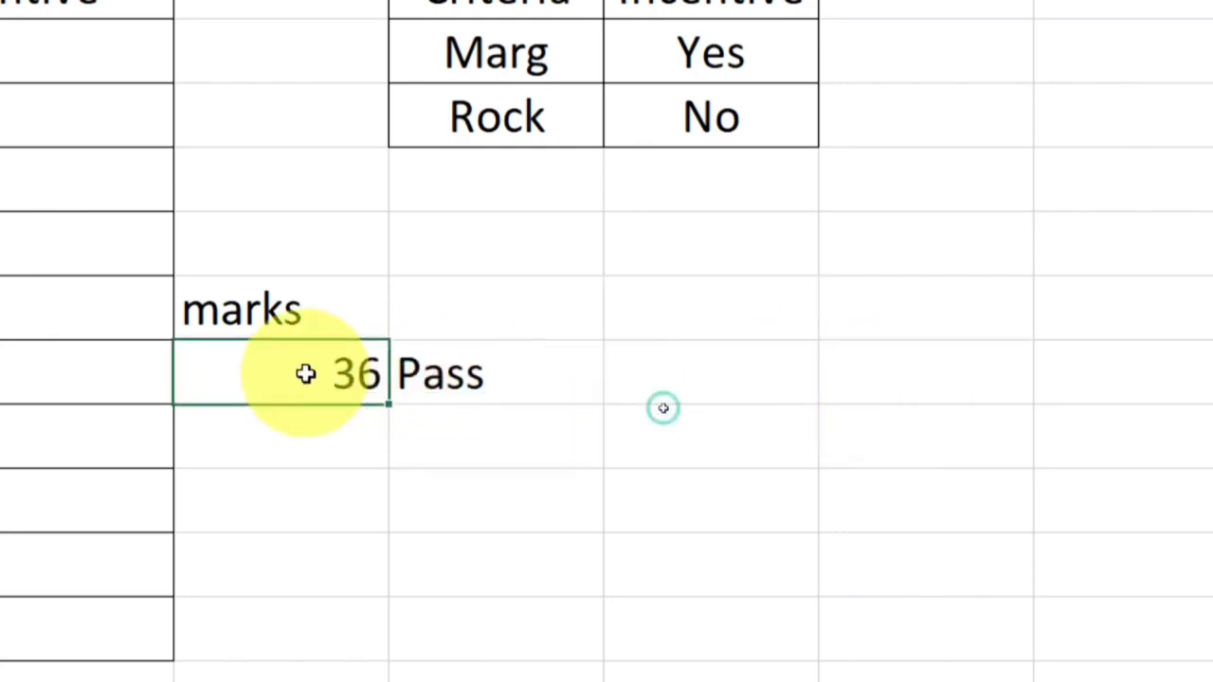
pyautogui.write('34')
pyautogui.press('Return')
pyautogui.doubleClick(309, 373)
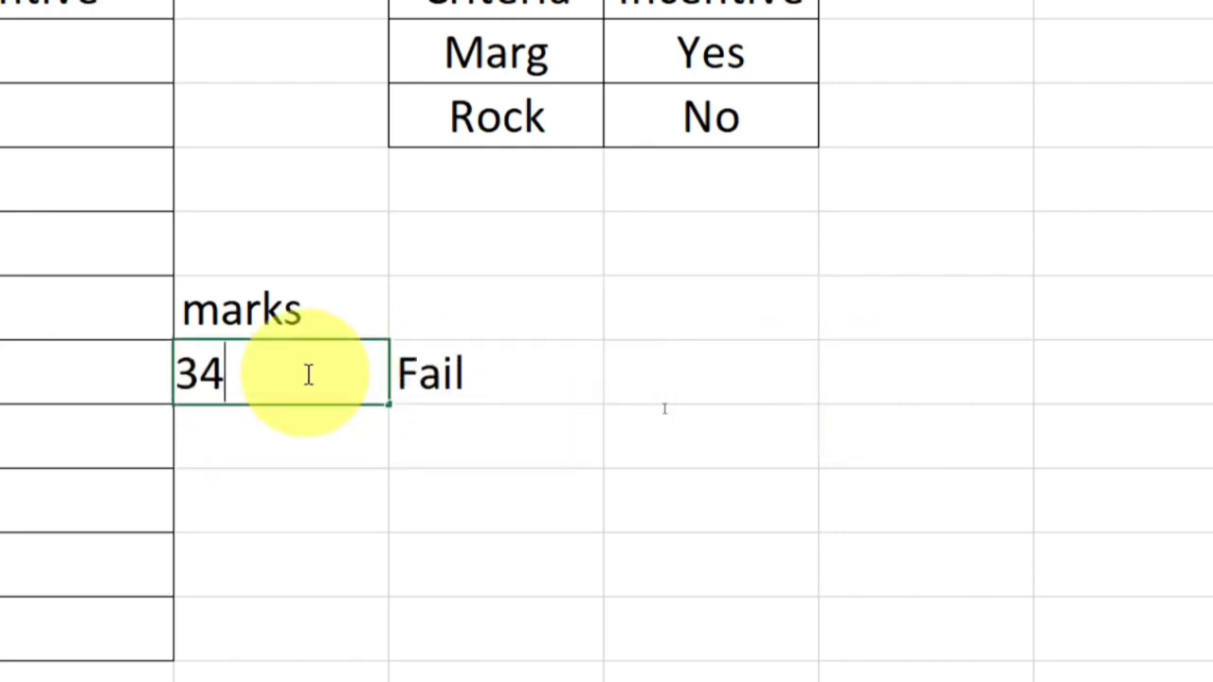
pyautogui.press('Return')
pyautogui.click(305, 374)
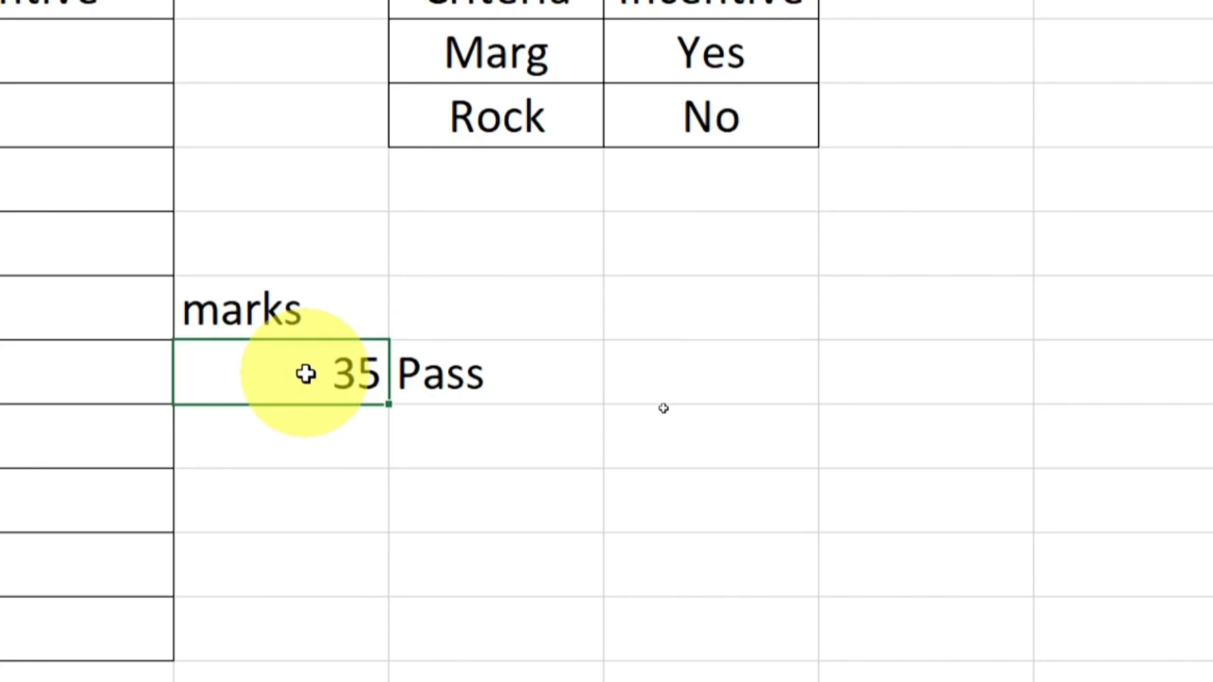
pyautogui.write('38')
pyautogui.press('Return')
# Test the formula with a high mark of 99 and a low mark of 31 in E7.
pyautogui.doubleClick(309, 374)
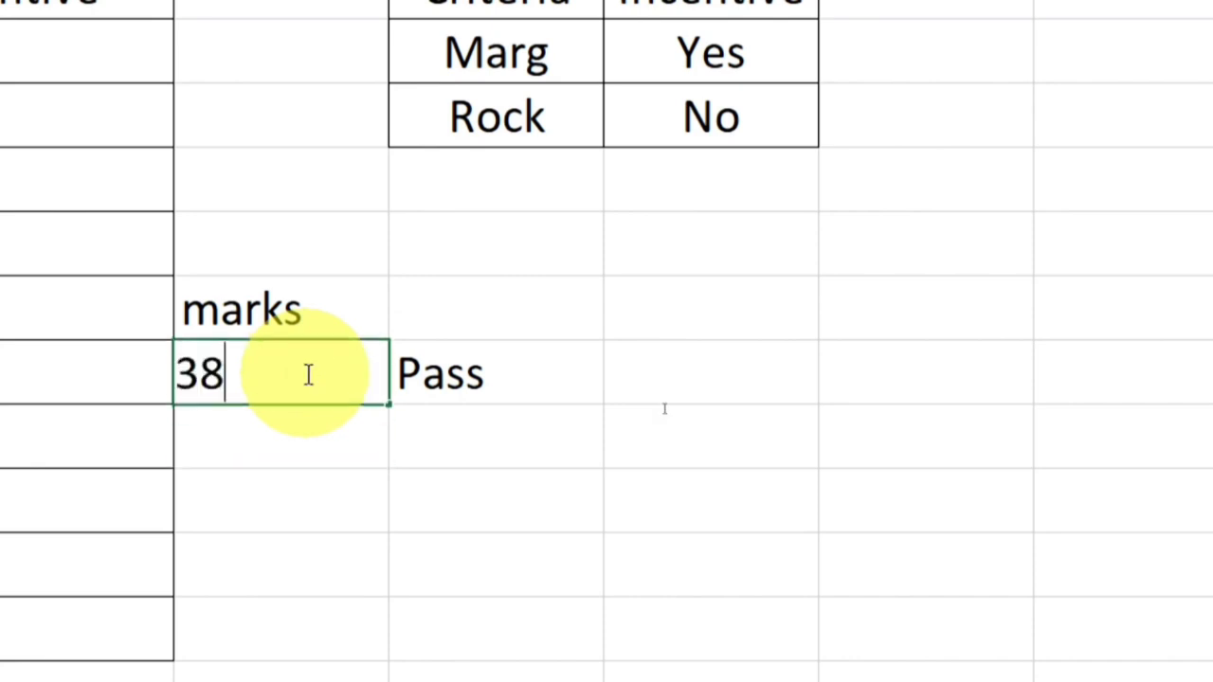
pyautogui.press('BackSpace')
pyautogui.press('BackSpace')
pyautogui.write('99')
pyautogui.press('Return')
pyautogui.click(306, 373)
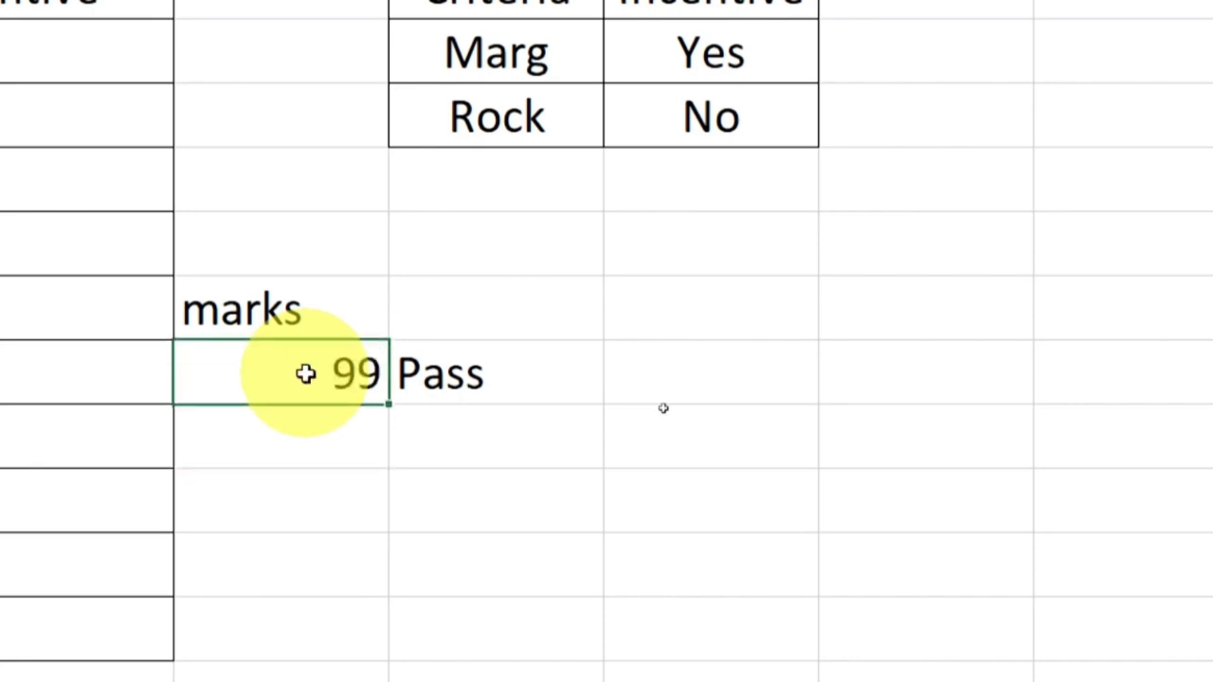
pyautogui.doubleClick(305, 373)
pyautogui.press('BackSpace')
pyautogui.press('BackSpace')
pyautogui.write('31')
pyautogui.press('Return')
# Set the marks in E7 to 12 and review the IF formula in F7 without changing it.
pyautogui.click(305, 373)
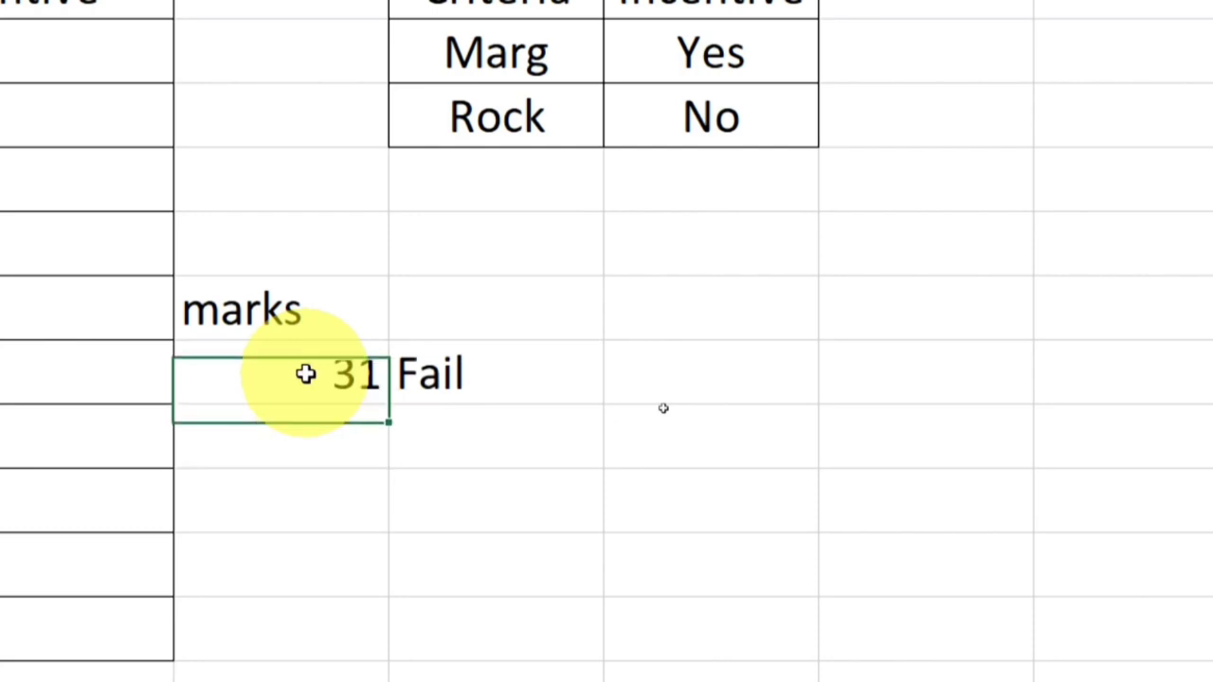
pyautogui.doubleClick(305, 373)
pyautogui.press('BackSpace')
pyautogui.press('BackSpace')
pyautogui.write('12')
pyautogui.press('Return')
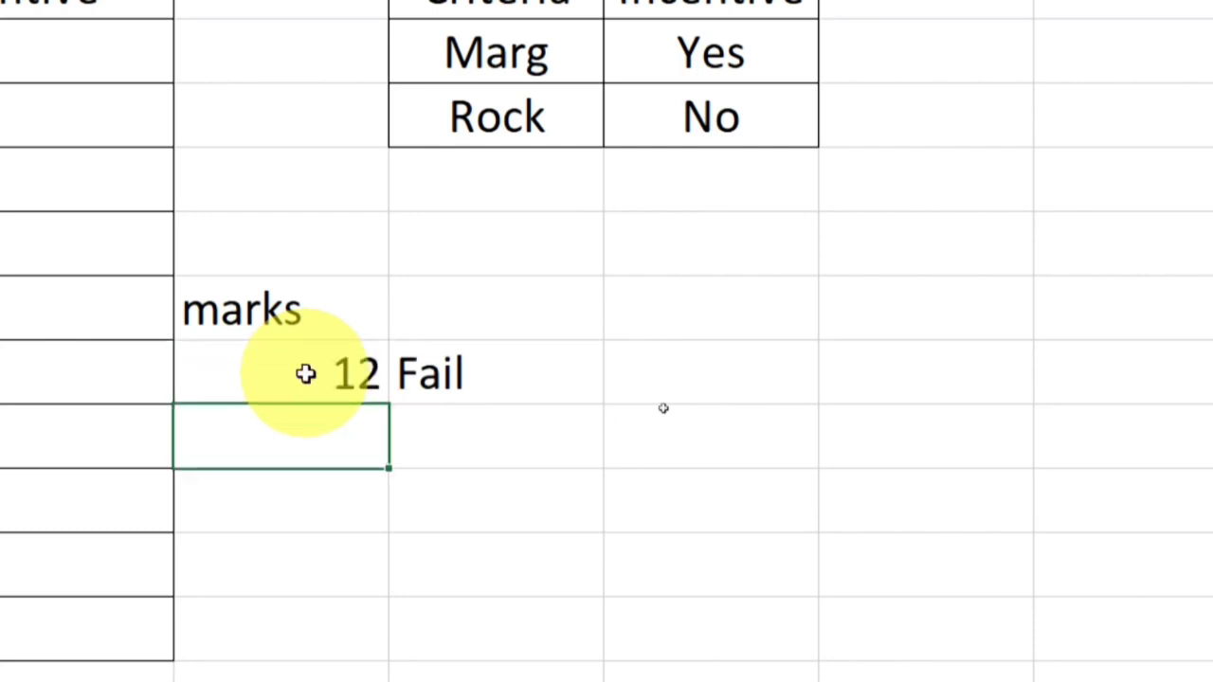
pyautogui.doubleClick(428, 372)
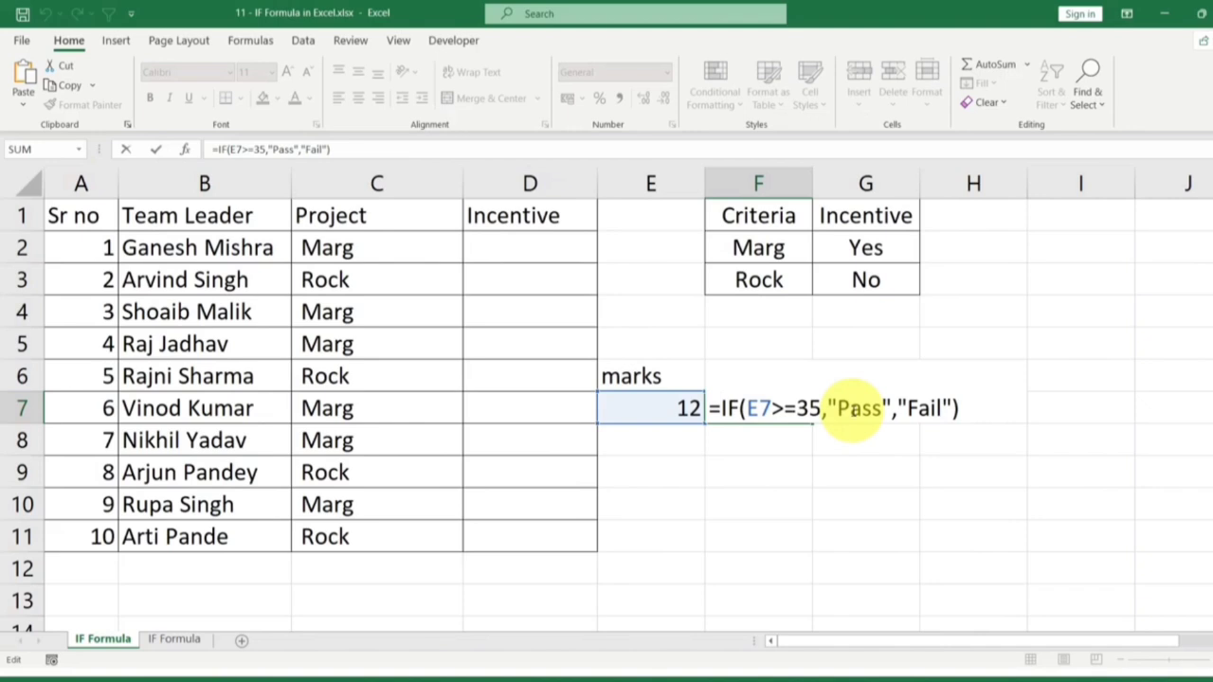
pyautogui.press('Escape')
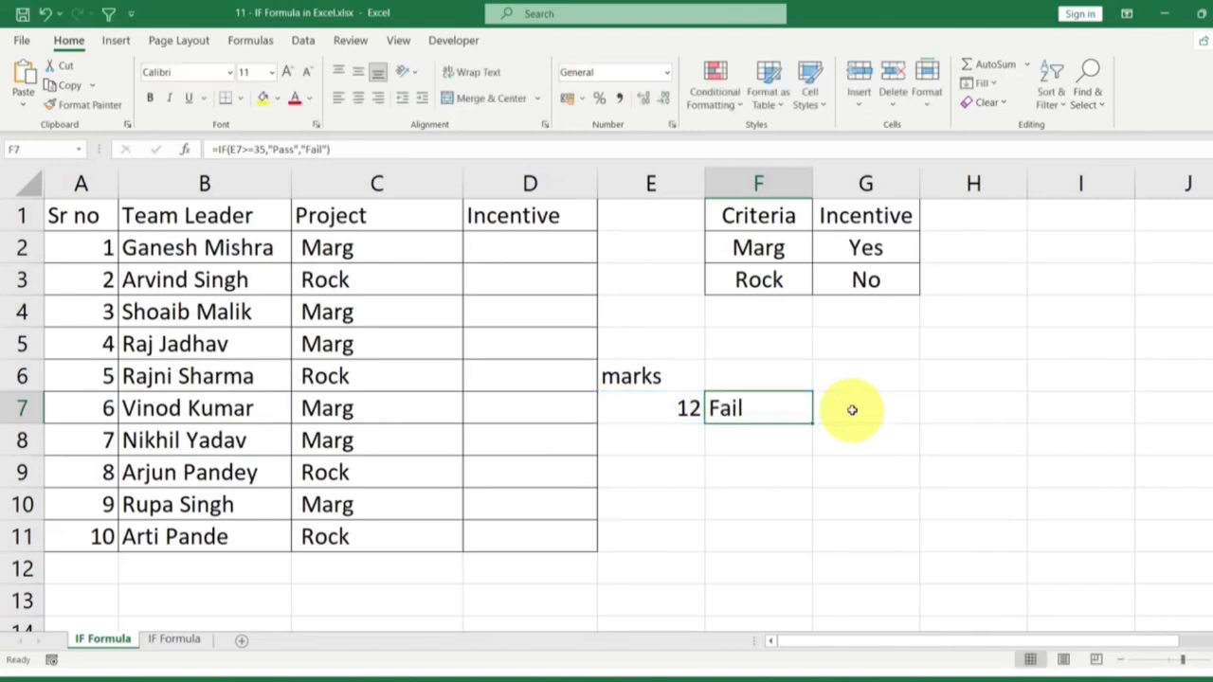
# Write an IF formula in D2 that tests whether C2 equals "Marg" and returns "Yes" if true, "No" if false.
pyautogui.click(505, 241)
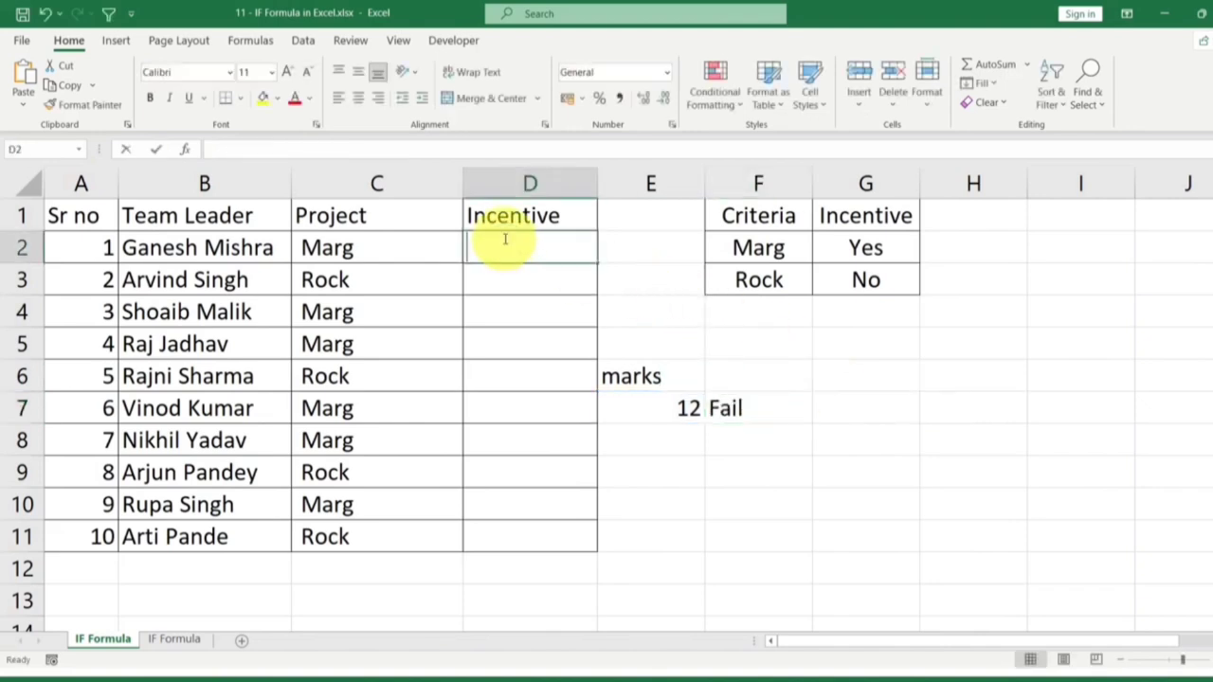
pyautogui.write('=if')
pyautogui.press('Tab')
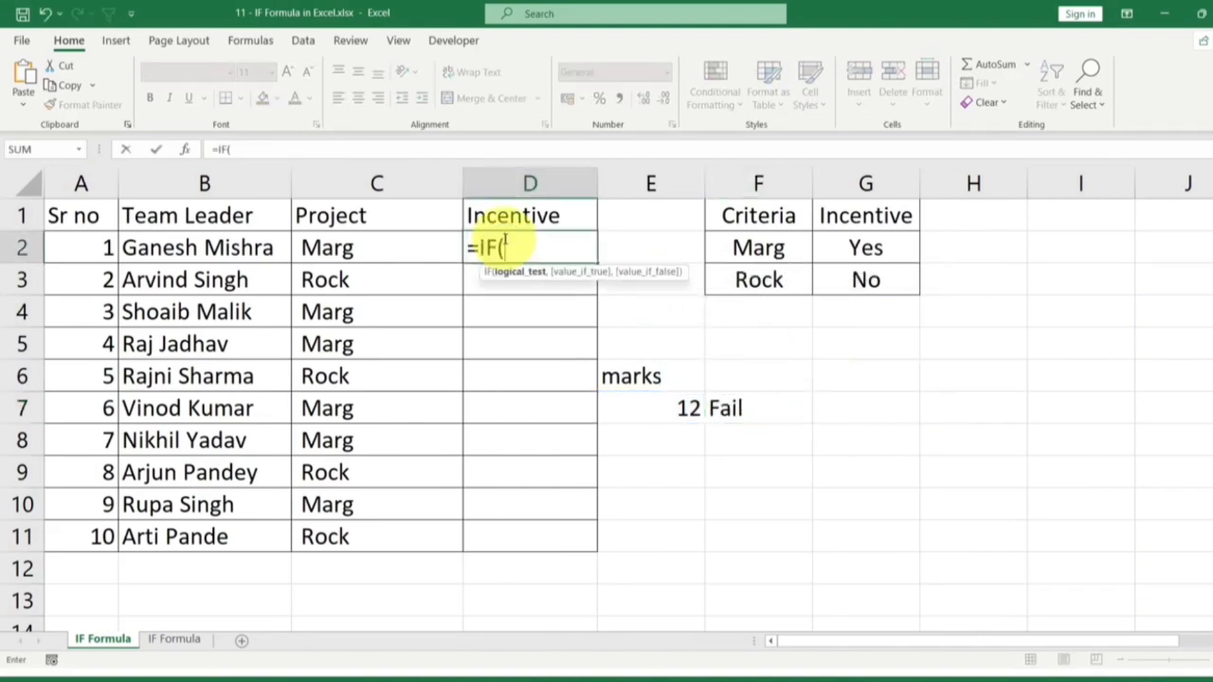
pyautogui.click(388, 243)
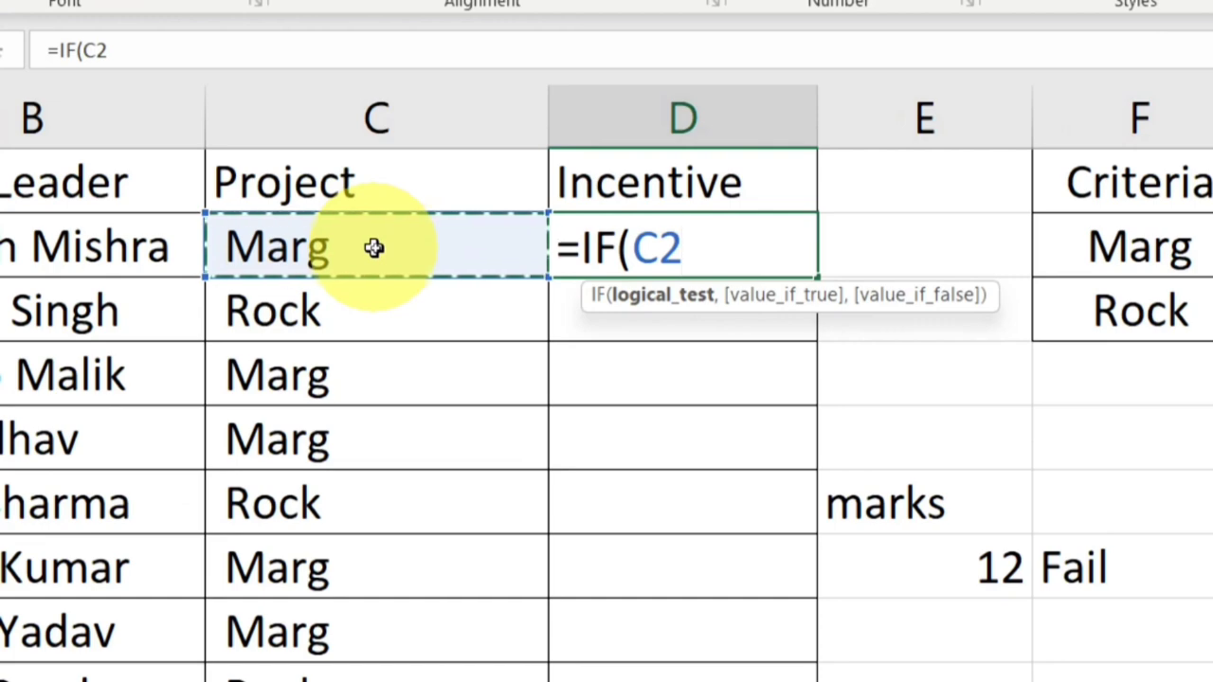
pyautogui.write('=')
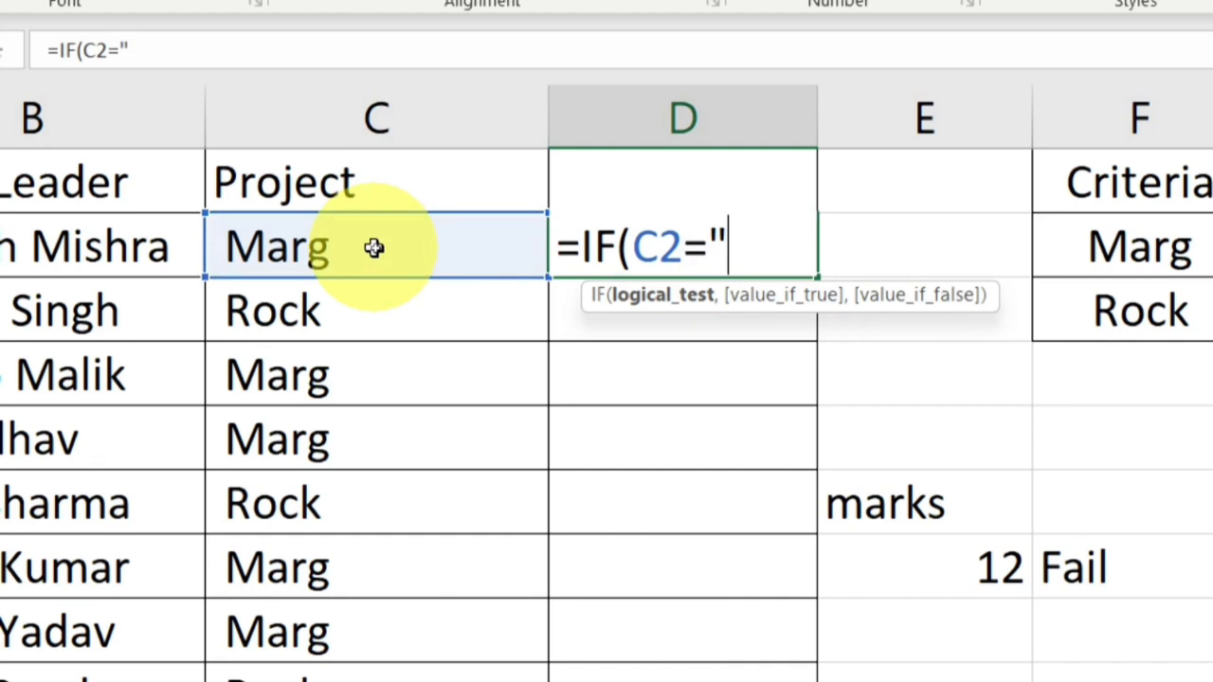
pyautogui.write('"Marg')
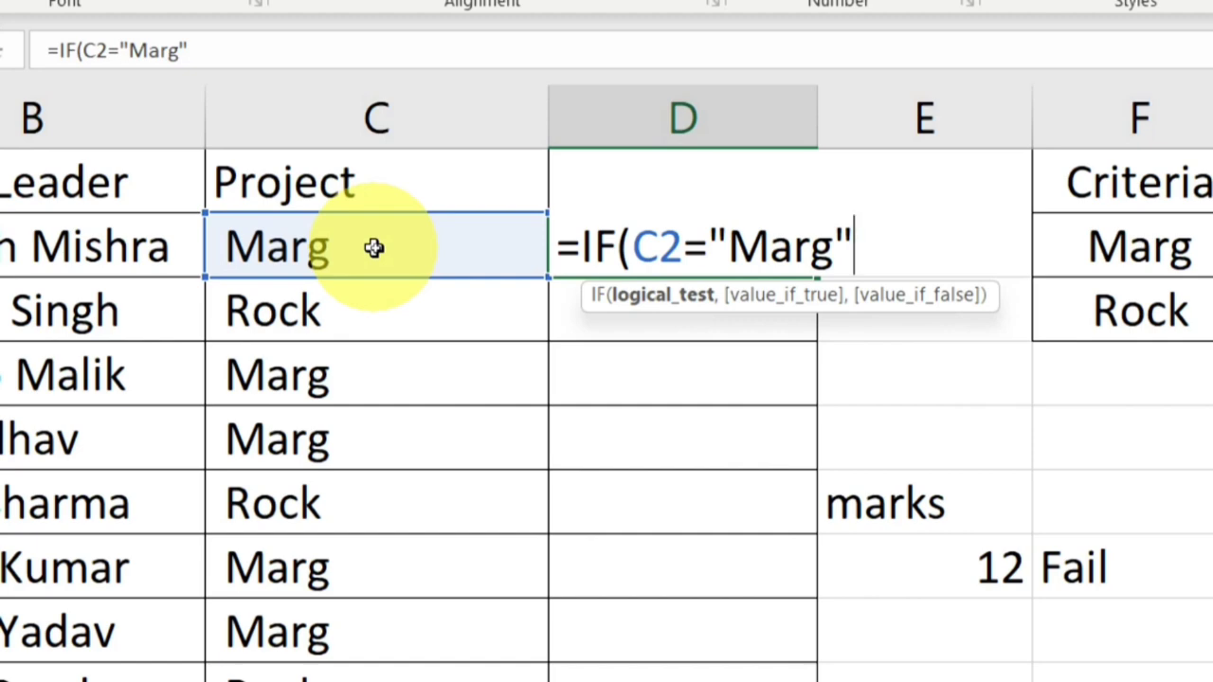
pyautogui.write(',')
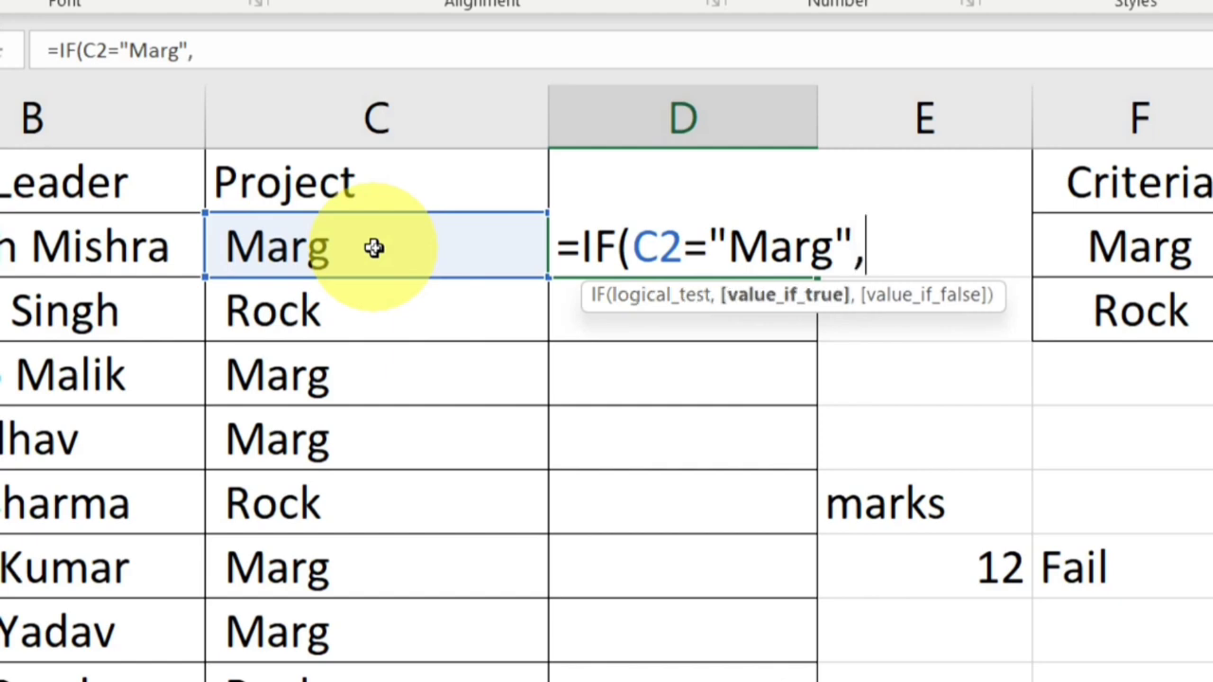
pyautogui.write('"Yes",')
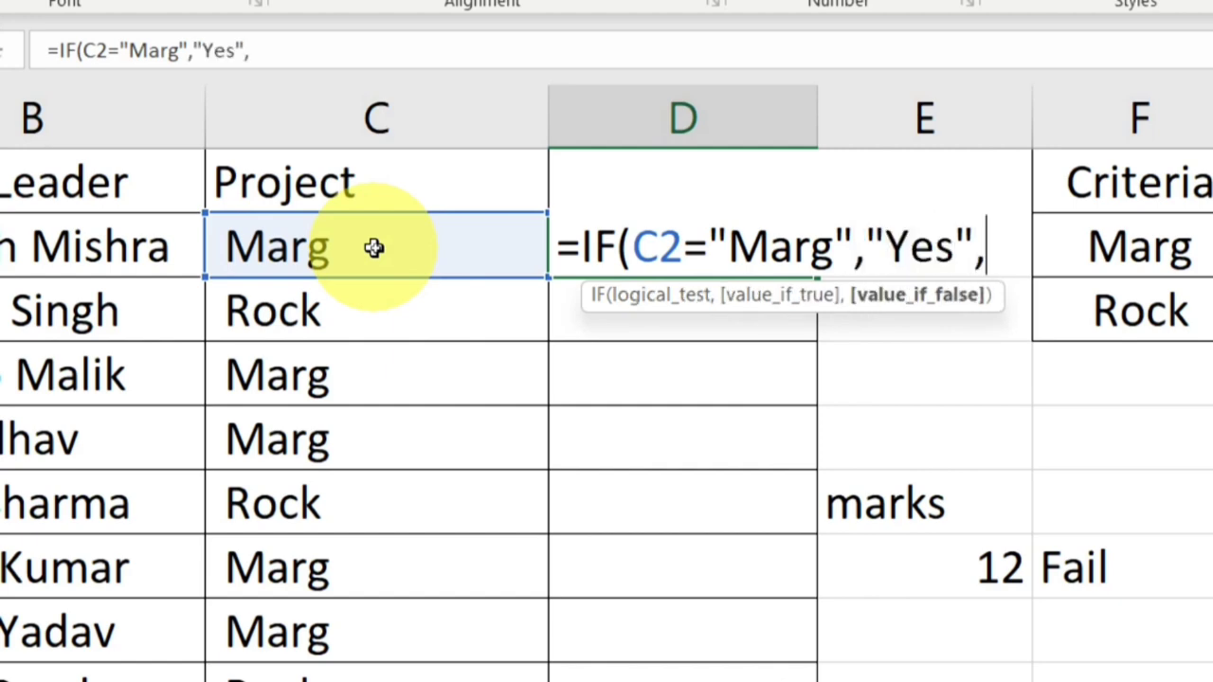
pyautogui.write('"No')
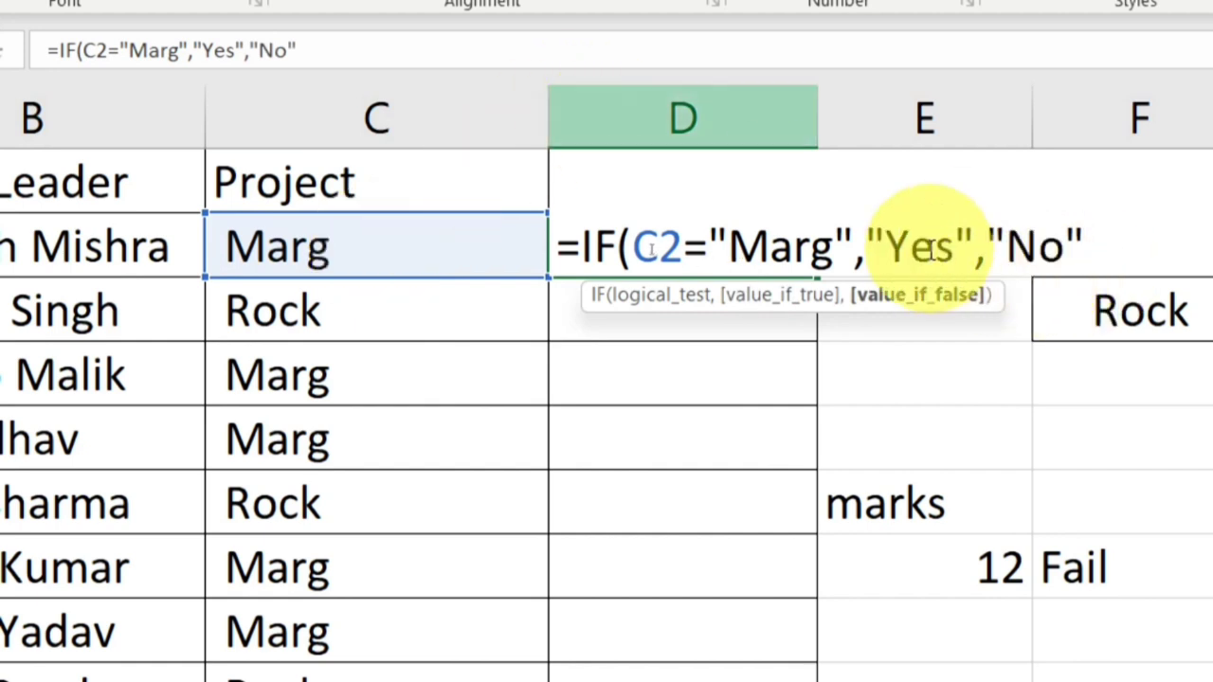
# Review the logical test and result arguments of the IF formula in D2, then confirm it.
pyautogui.moveTo(633, 249); pyautogui.dragTo(855, 238)
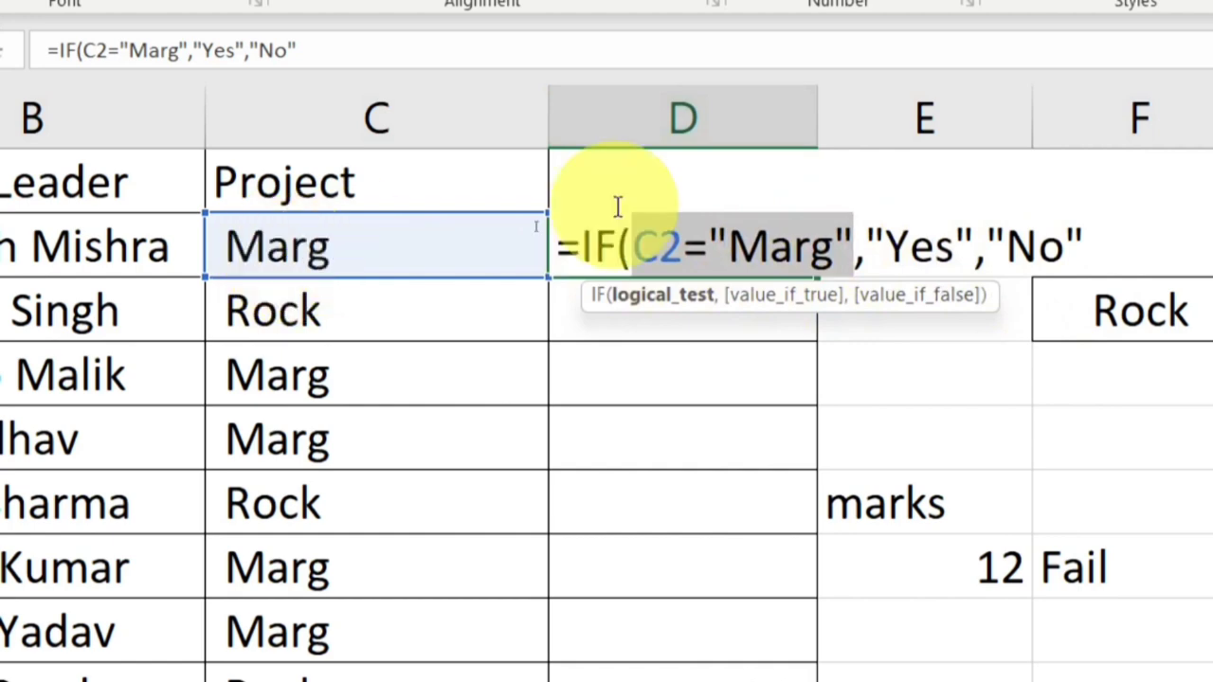
pyautogui.click(720, 242)
pyautogui.moveTo(717, 242); pyautogui.dragTo(1073, 242)
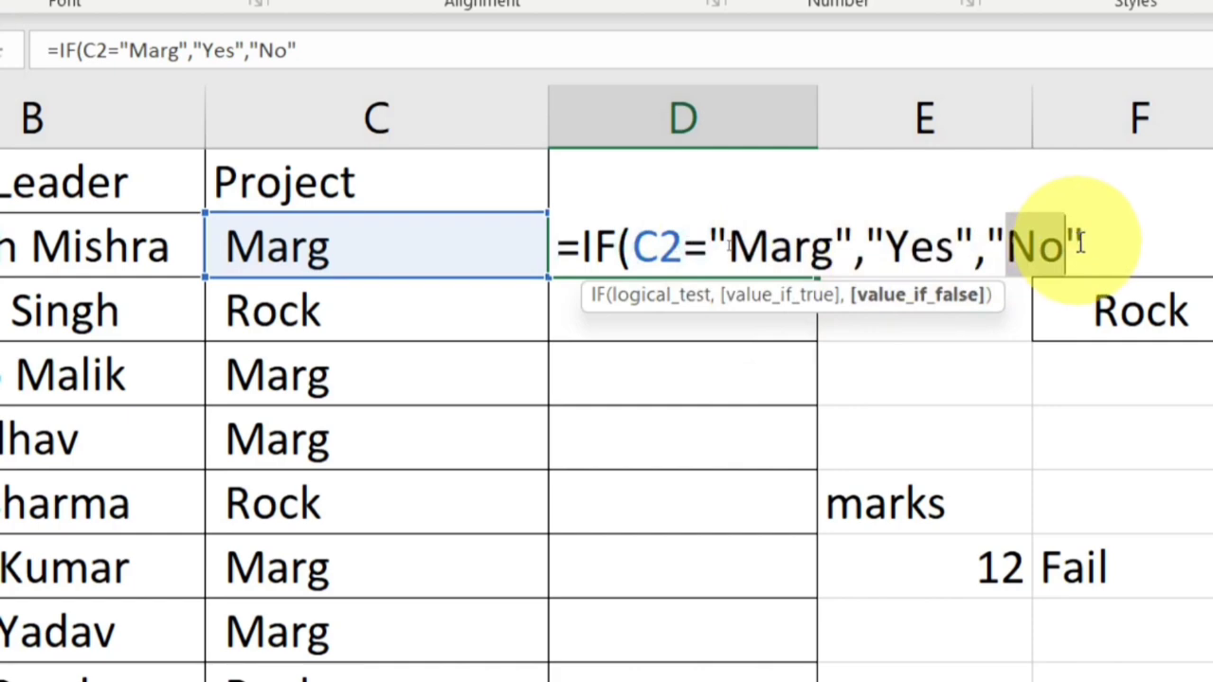
pyautogui.press('Return')
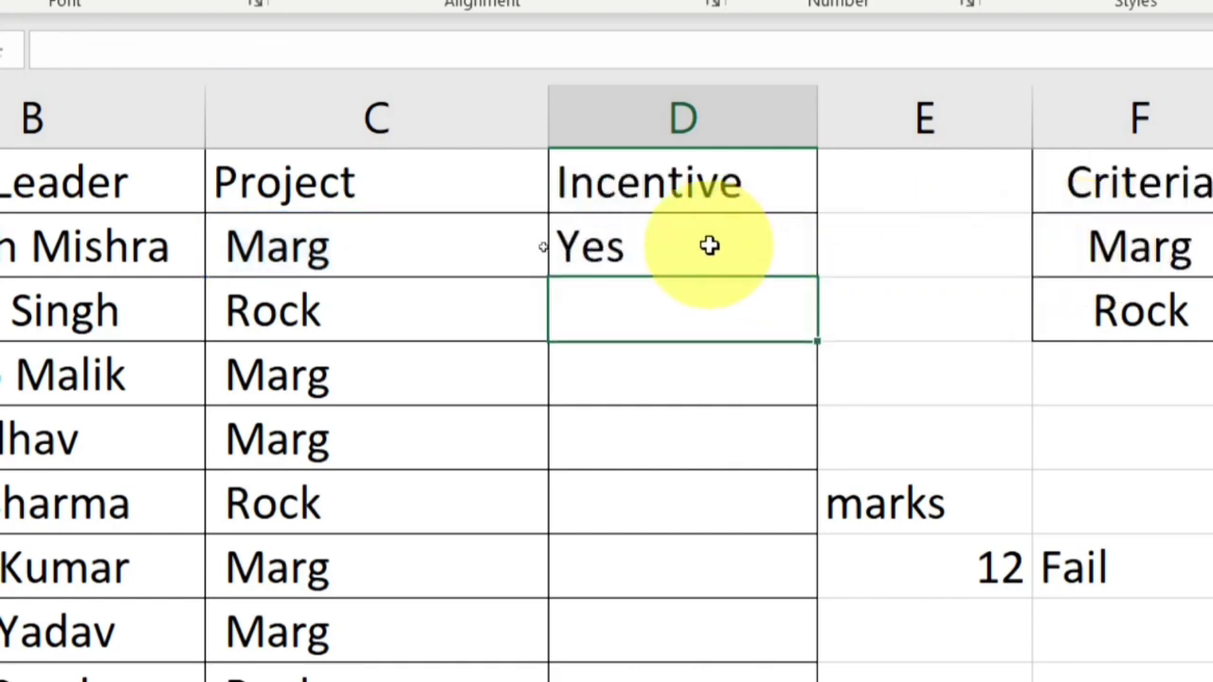
# Fill the D2 formula down to D11 and compare each project with its incentive in rows 2 to 6.
pyautogui.click(710, 246)
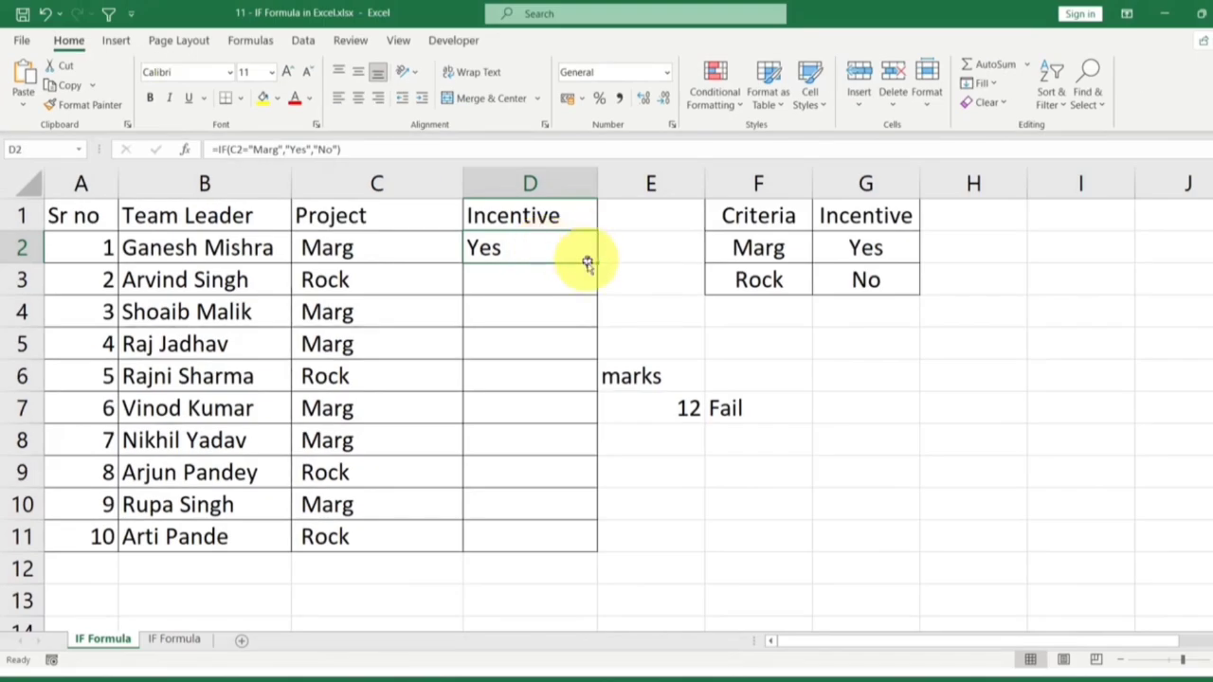
pyautogui.doubleClick(597, 266)
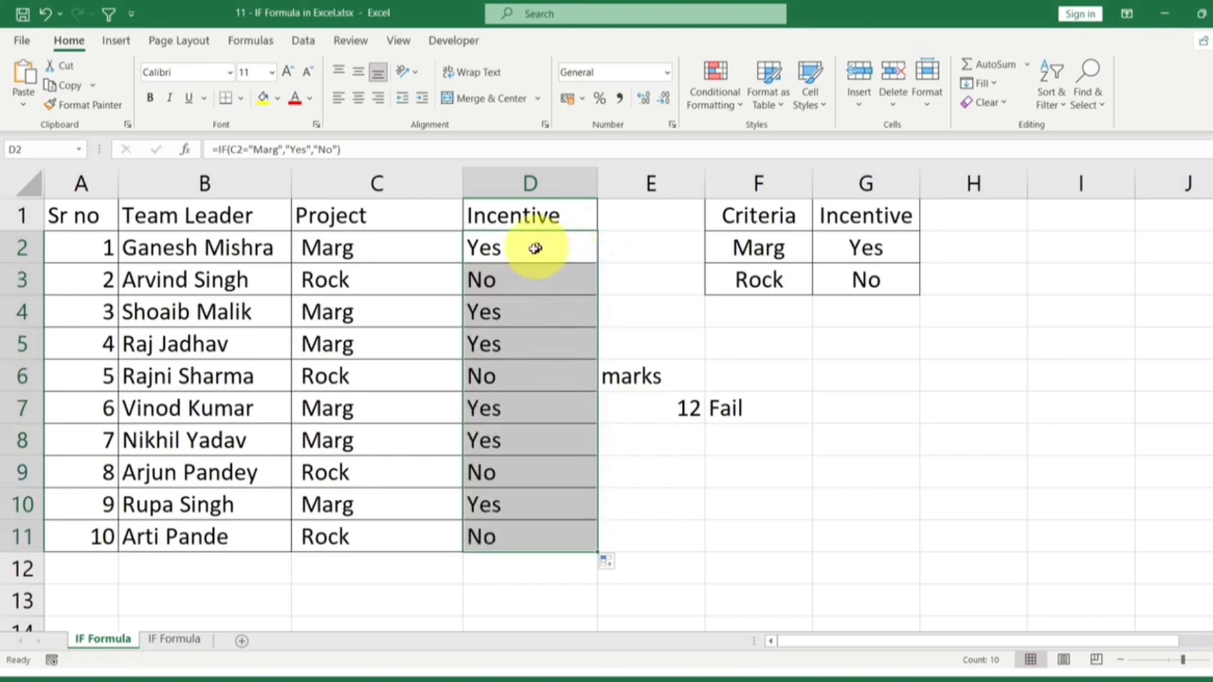
pyautogui.moveTo(389, 247); pyautogui.dragTo(516, 249)
pyautogui.click(390, 275)
pyautogui.hotkey('shift', 'Right')
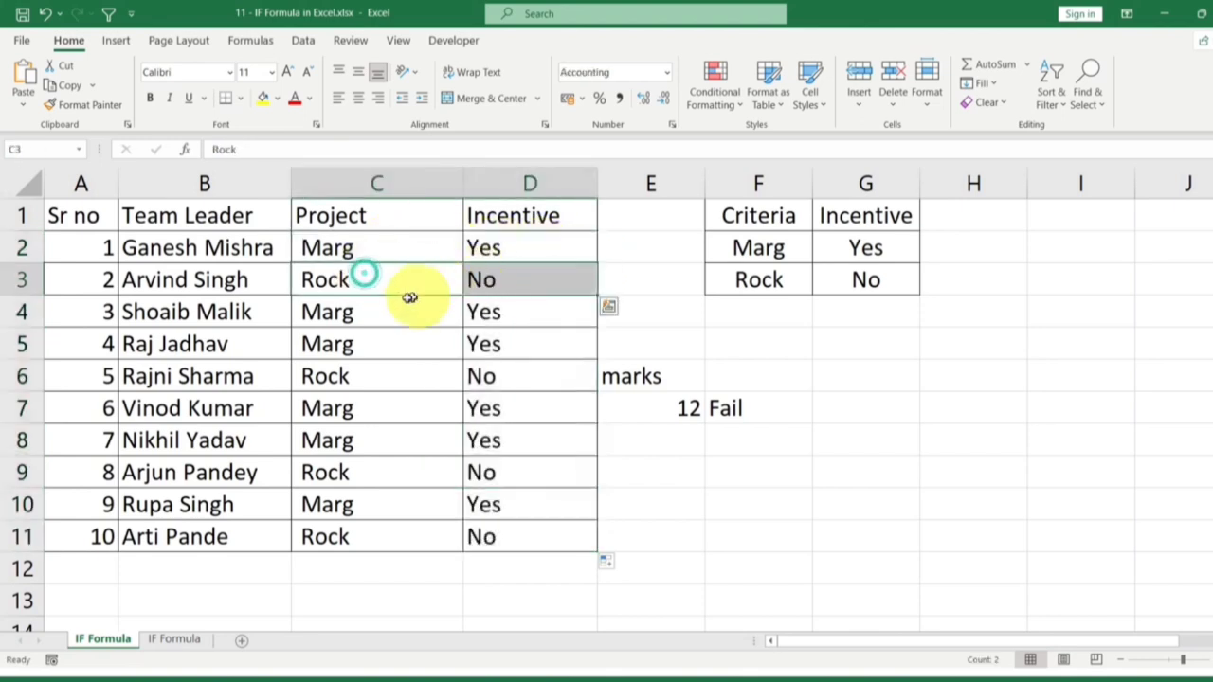
pyautogui.click(362, 312)
pyautogui.hotkey('shift', 'Right')
pyautogui.click(382, 341)
pyautogui.hotkey('shift', 'Right')
pyautogui.click(370, 379)
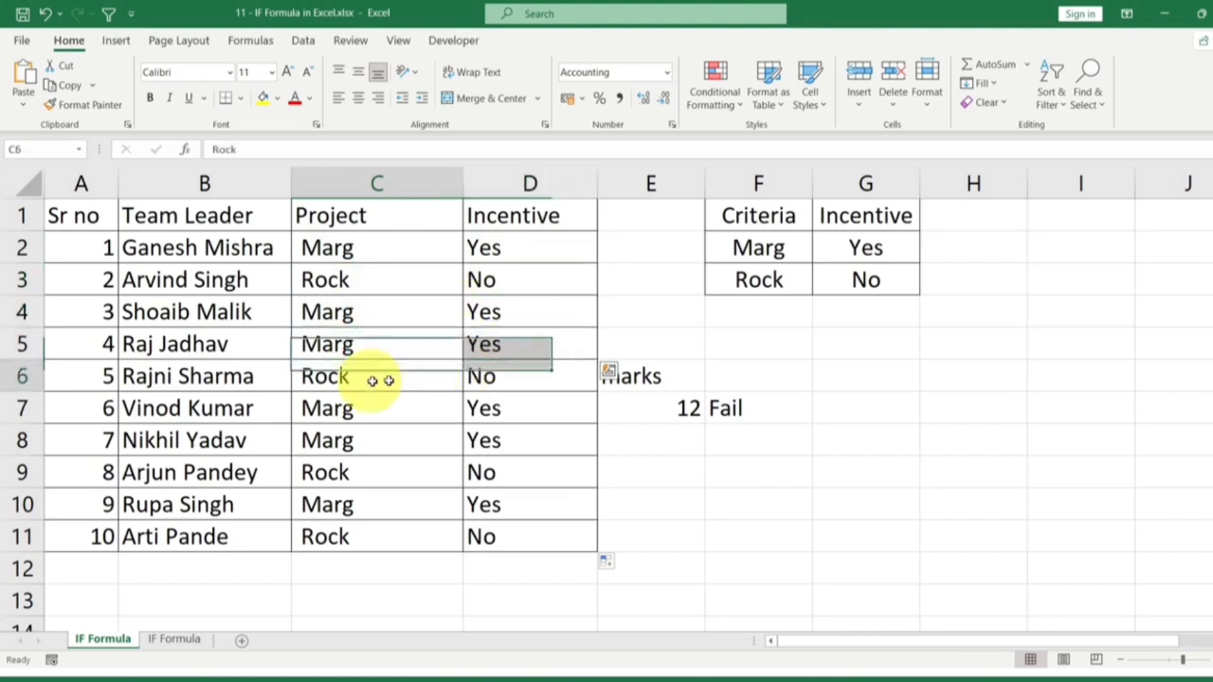
pyautogui.hotkey('shift', 'Right')
# Change the D2 formula to =IF(C2="Rock","No","Yes") and fill it down to D11.
pyautogui.click(528, 250)
pyautogui.doubleClick(516, 248)
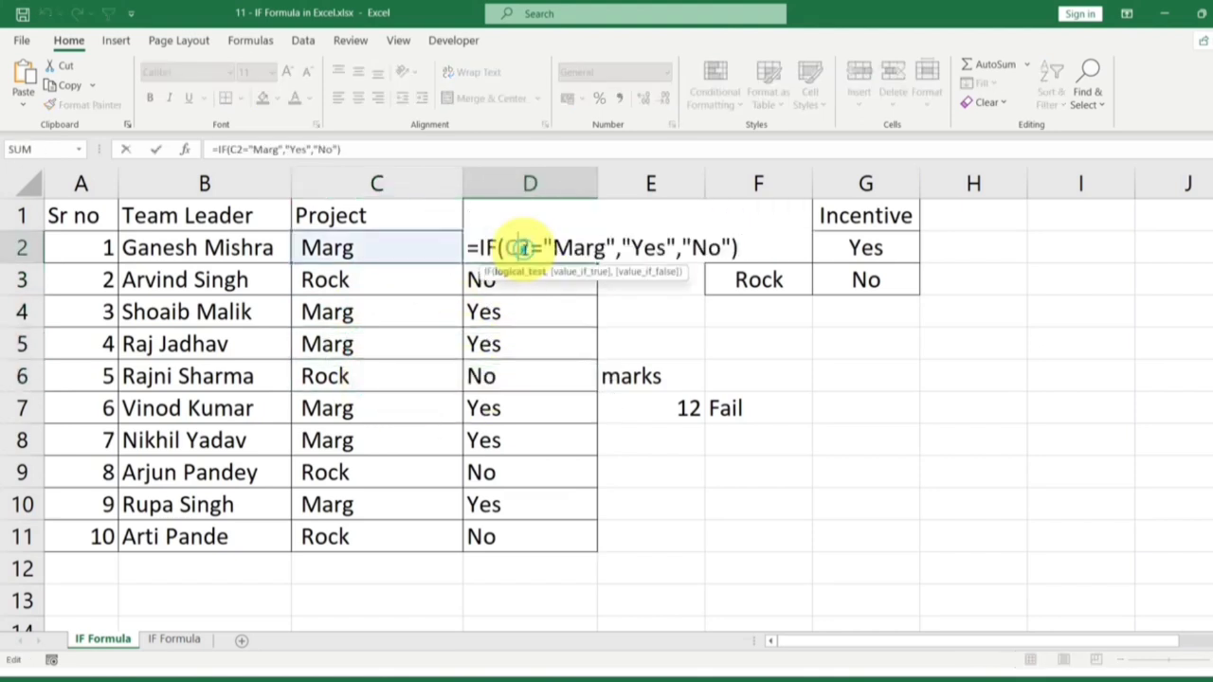
pyautogui.moveTo(607, 248); pyautogui.dragTo(575, 248)
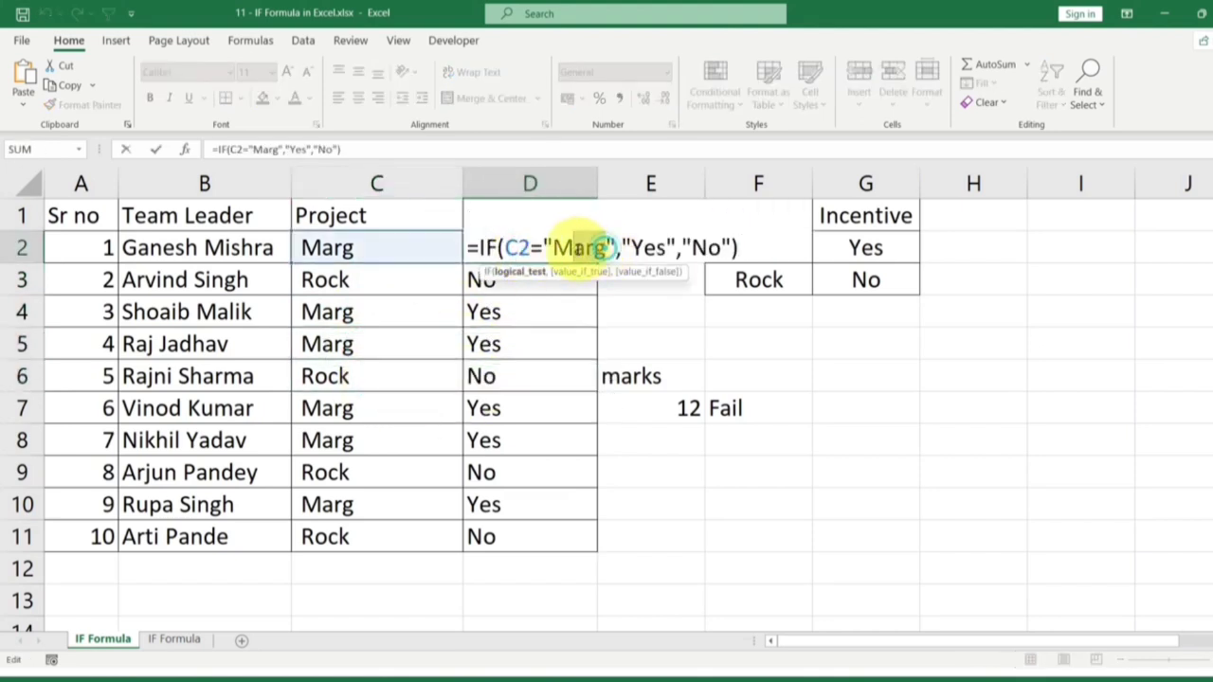
pyautogui.write('Rock')
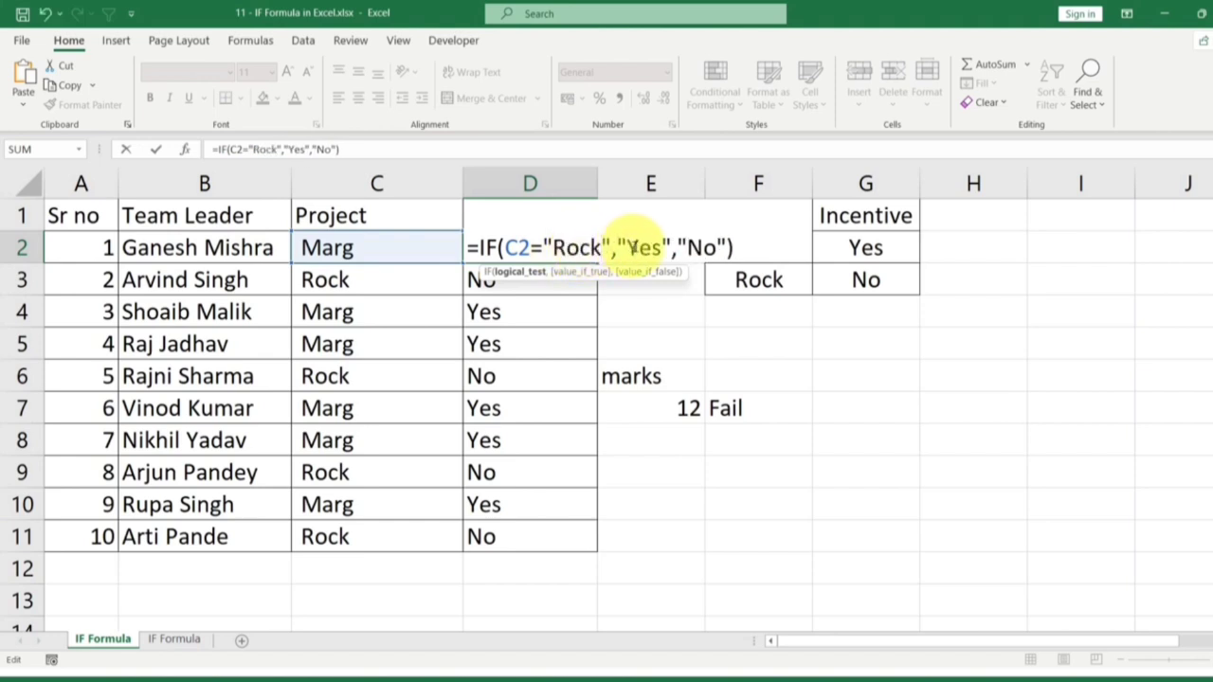
pyautogui.click(641, 248)
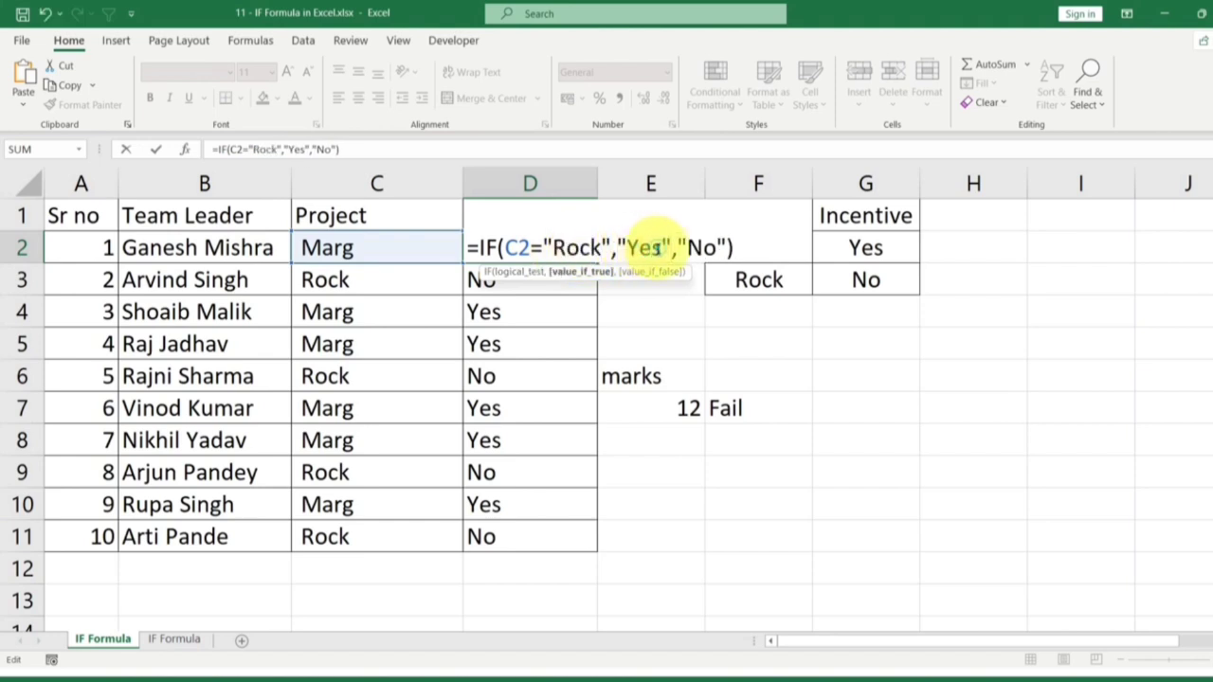
pyautogui.moveTo(656, 248); pyautogui.dragTo(641, 248)
pyautogui.write('No')
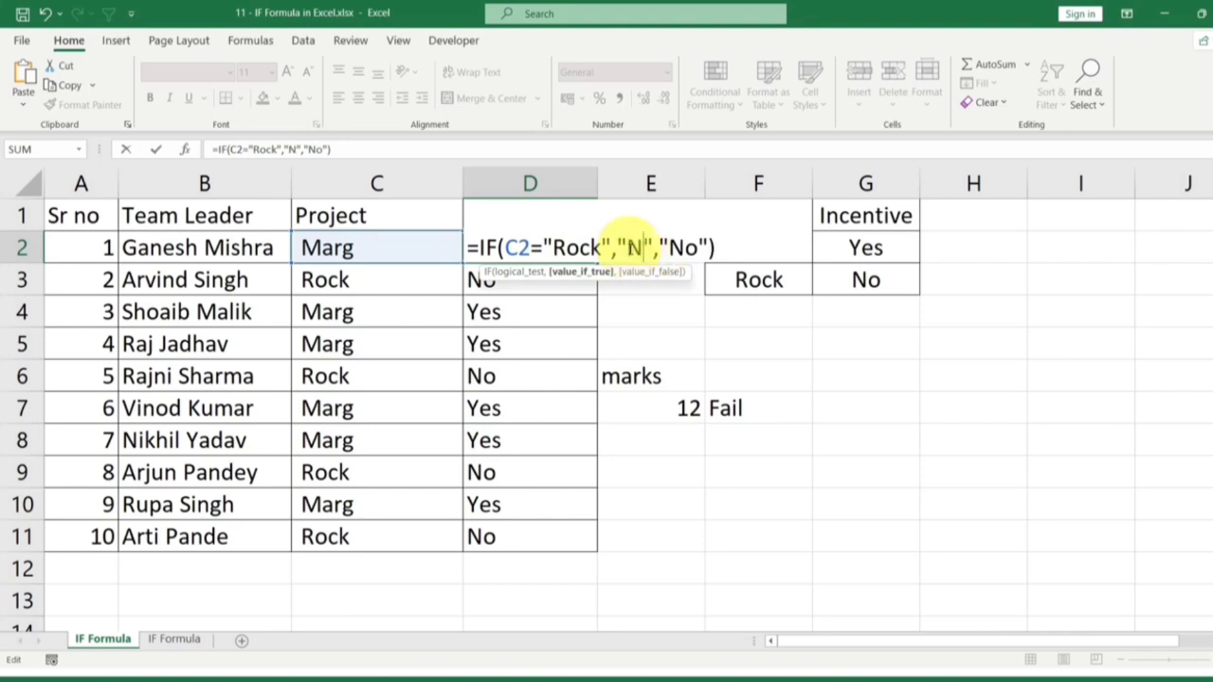
pyautogui.press('Delete')
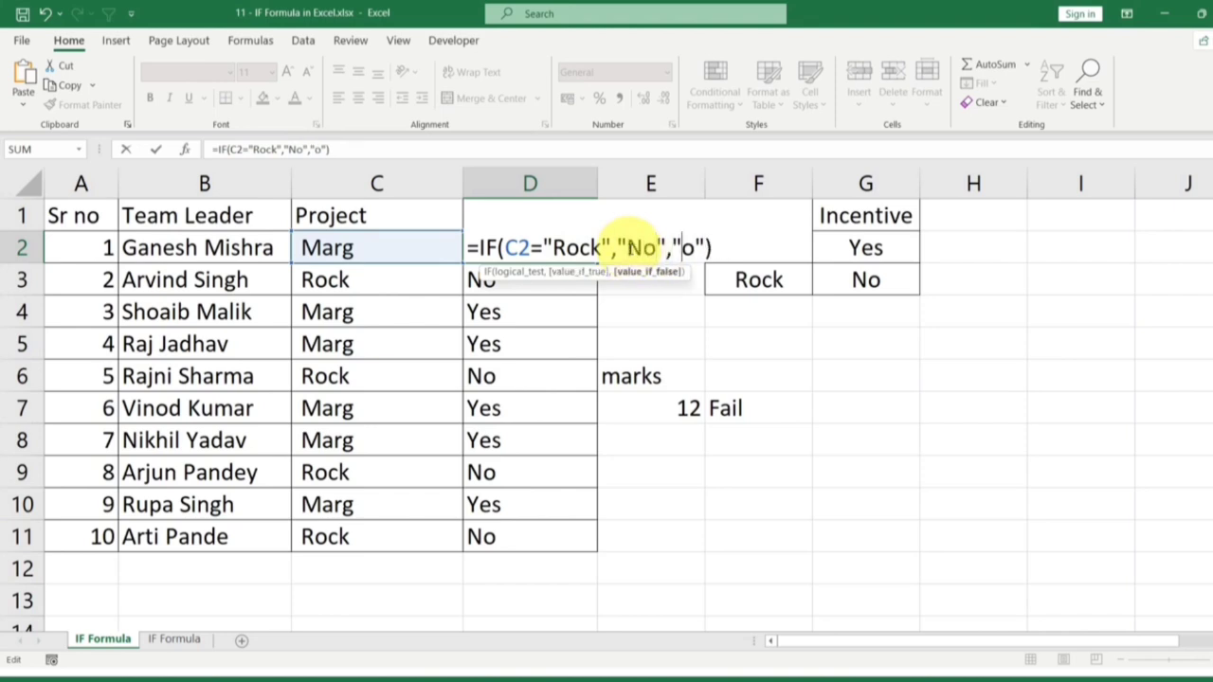
pyautogui.press('Return')
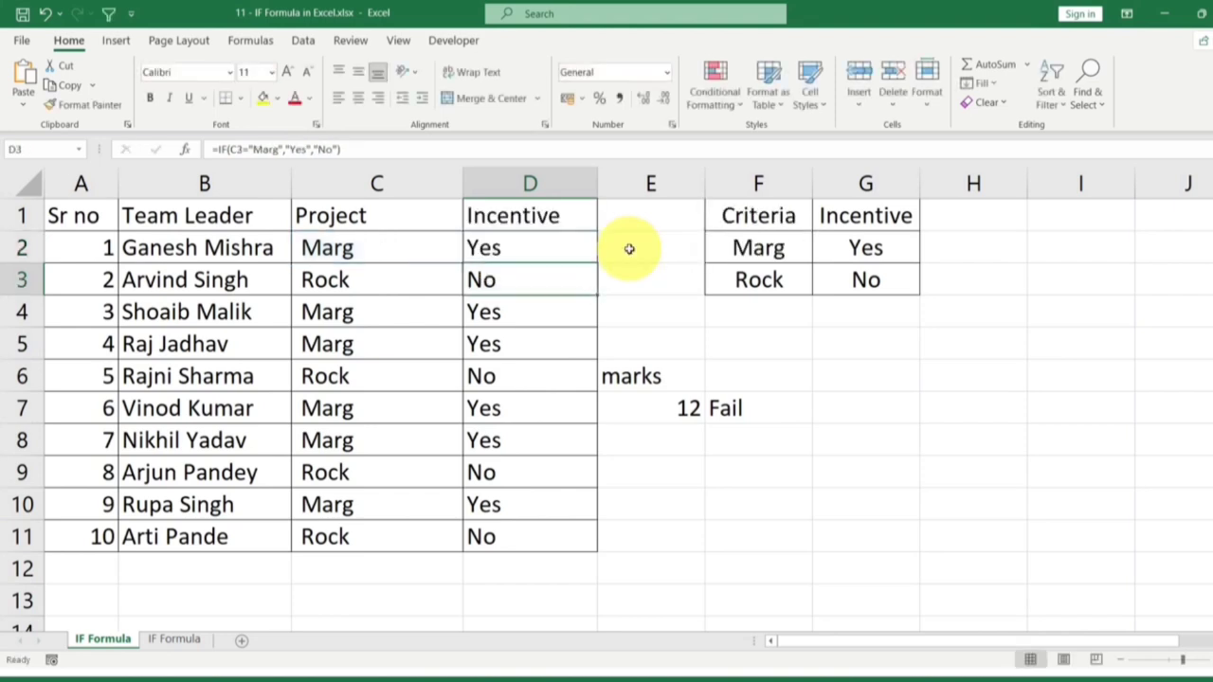
pyautogui.click(527, 247)
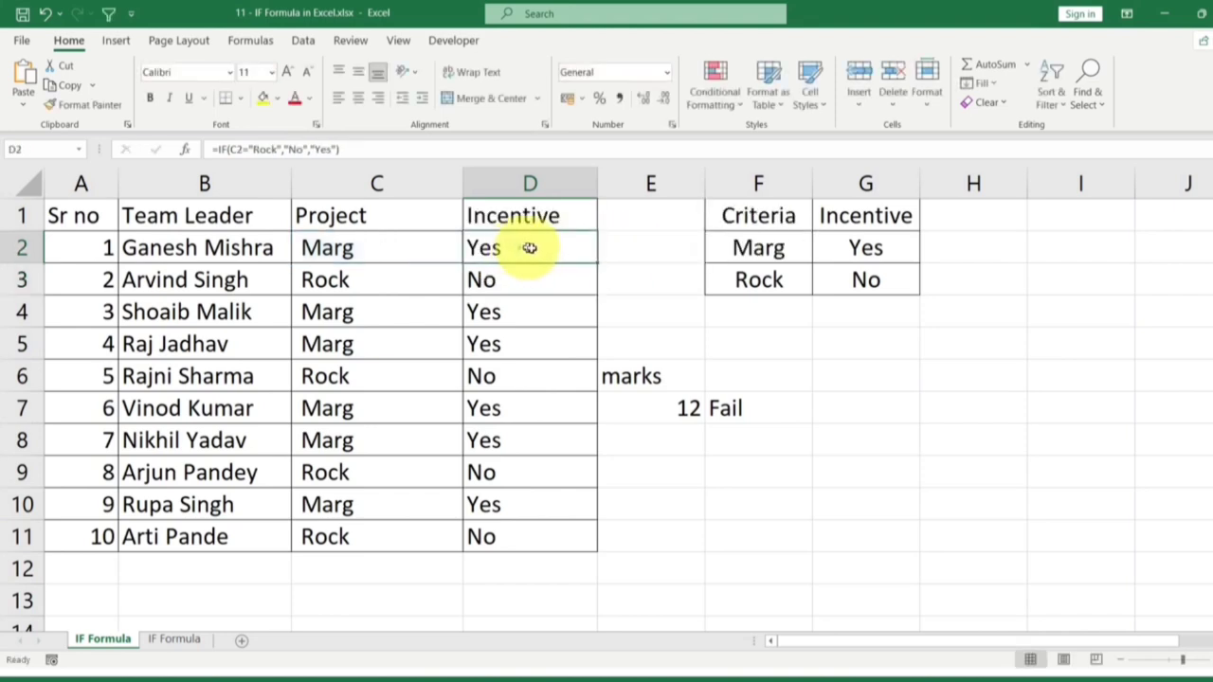
pyautogui.doubleClick(598, 262)
# Review the logical test and the true and false results in the D2 formula without changing it.
pyautogui.click(562, 246)
pyautogui.doubleClick(557, 248)
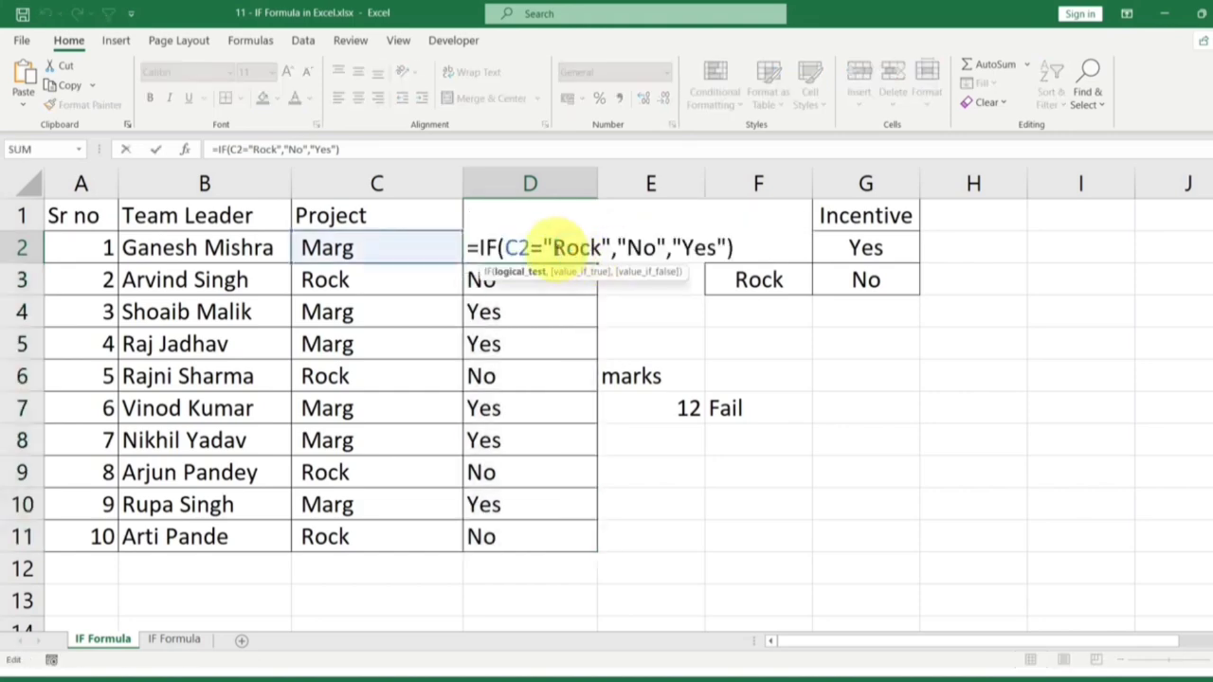
pyautogui.moveTo(621, 248); pyautogui.dragTo(654, 248)
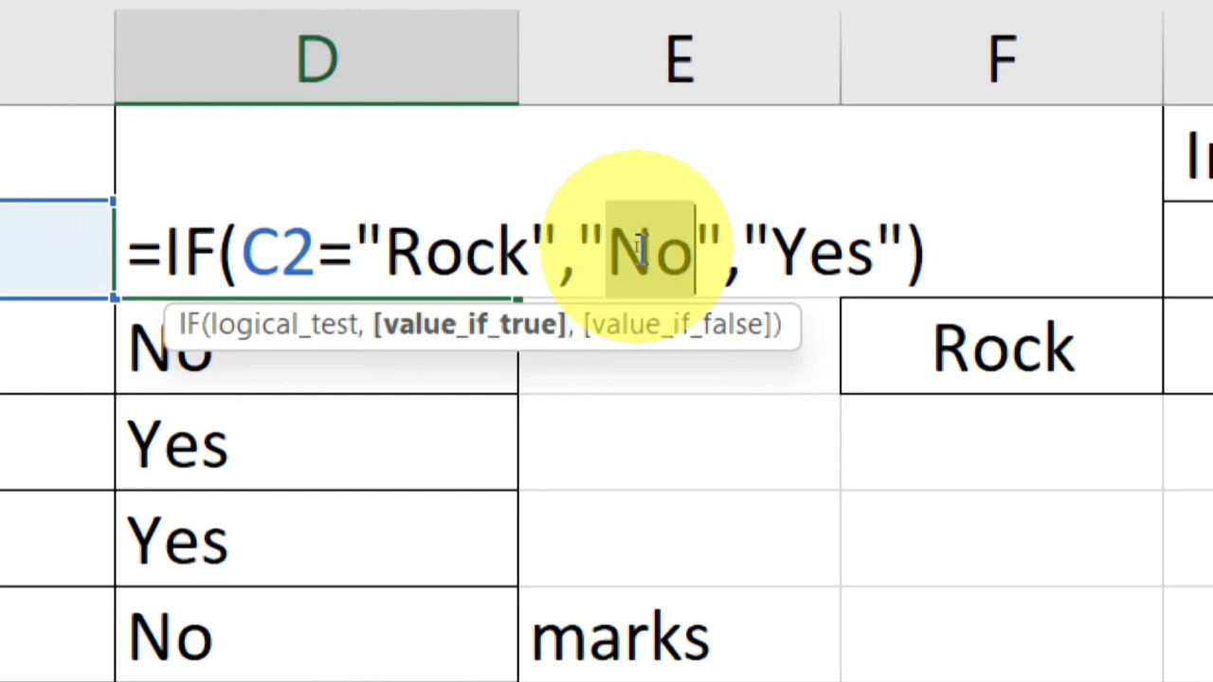
pyautogui.moveTo(284, 248); pyautogui.dragTo(537, 248)
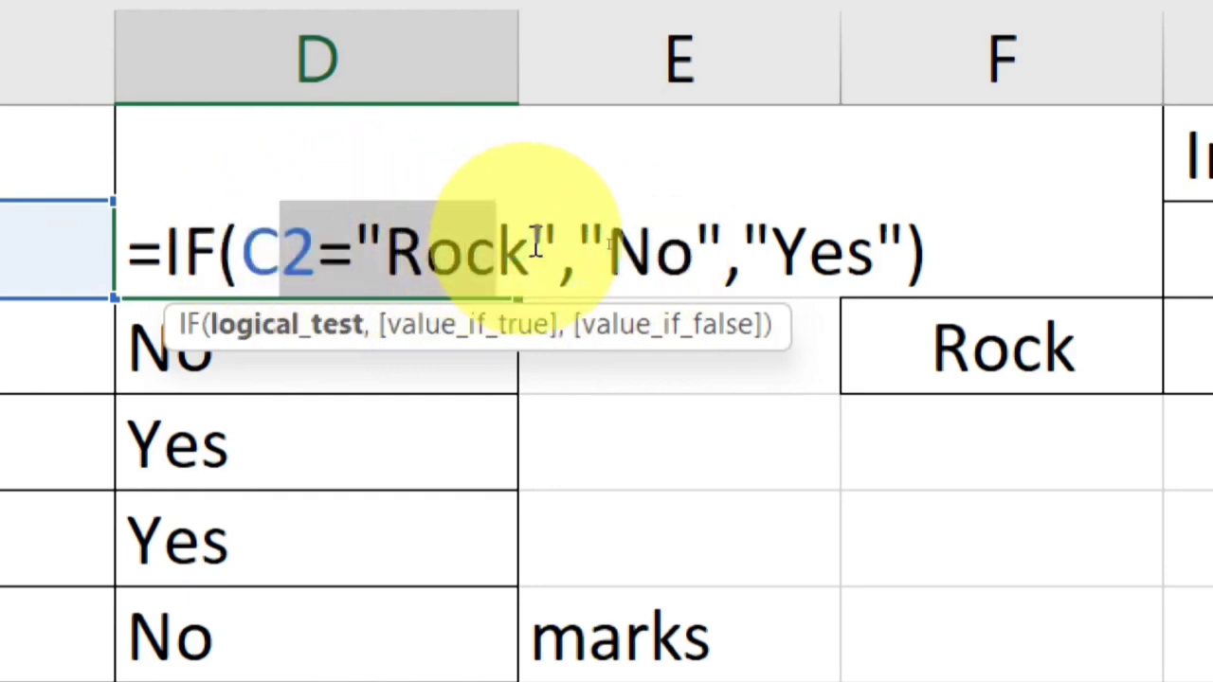
pyautogui.moveTo(611, 252); pyautogui.dragTo(688, 252)
pyautogui.moveTo(808, 251); pyautogui.dragTo(879, 249)
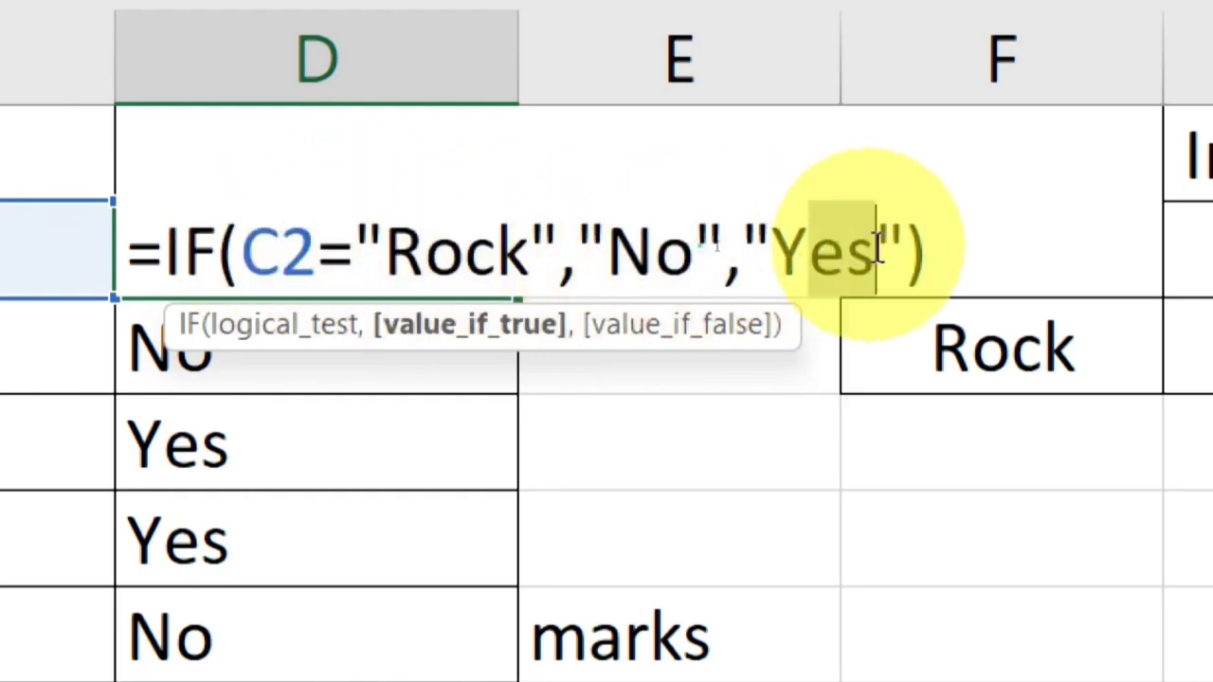
pyautogui.press('Return')
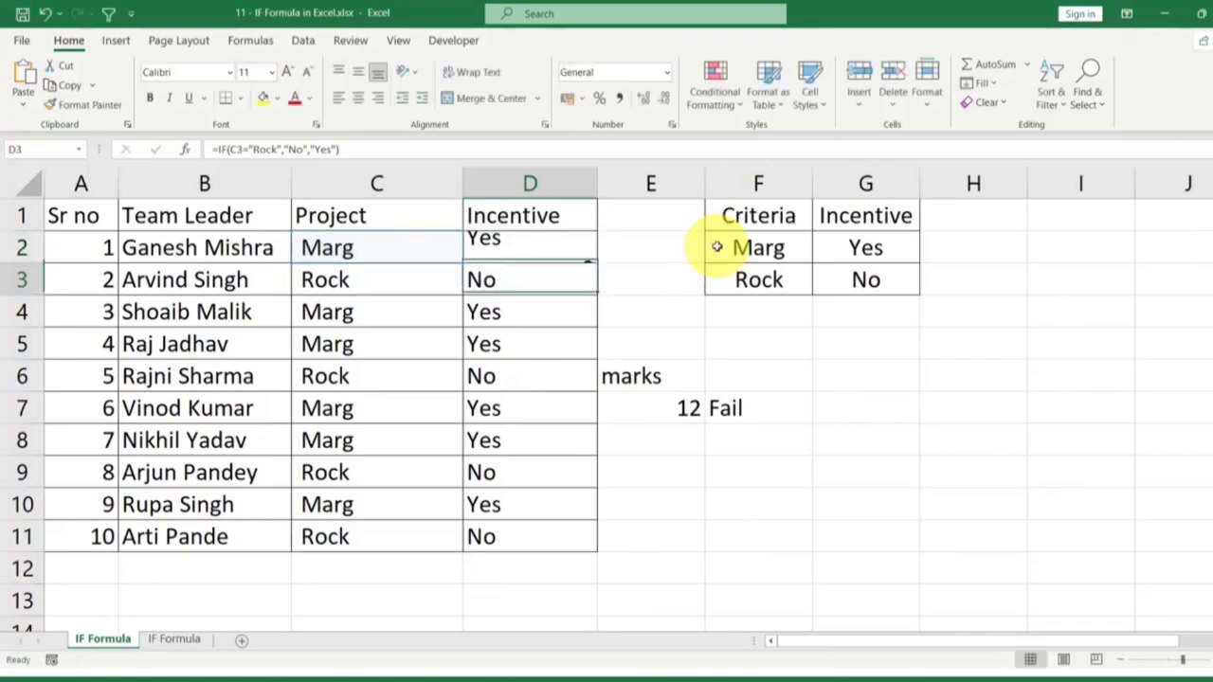
# Compare the Rock projects with their incentives in rows 3, 9 and 11.
pyautogui.moveTo(378, 280); pyautogui.dragTo(506, 275)
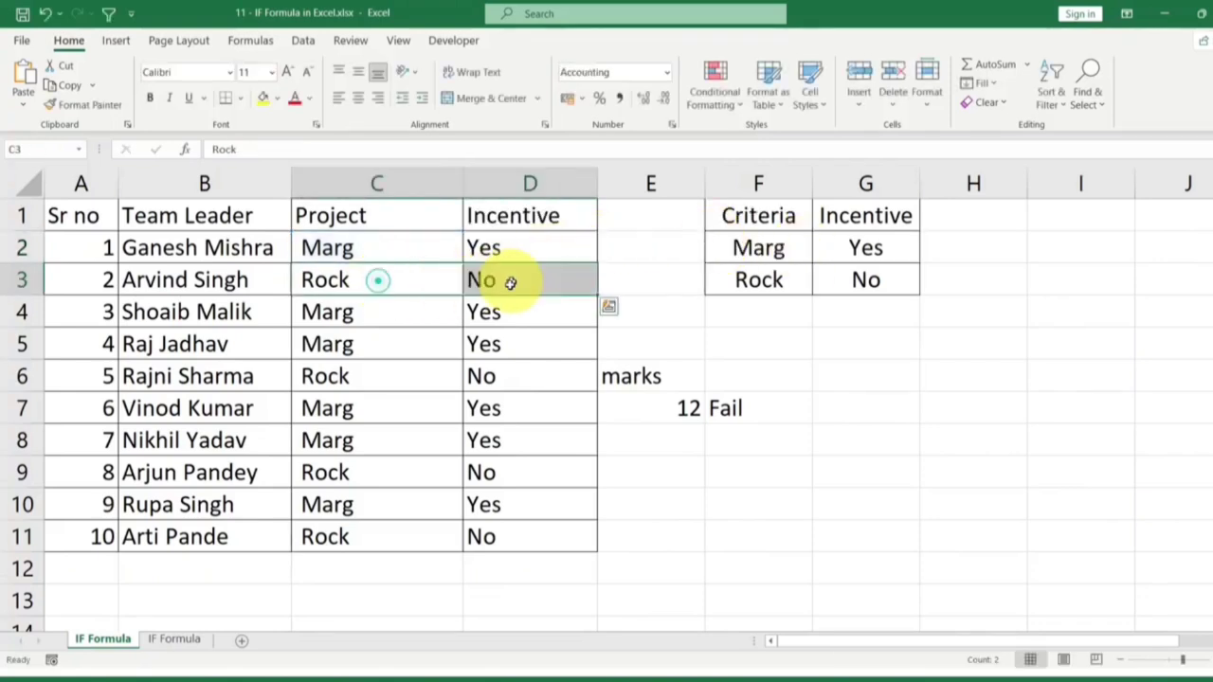
pyautogui.moveTo(368, 478); pyautogui.dragTo(506, 472)
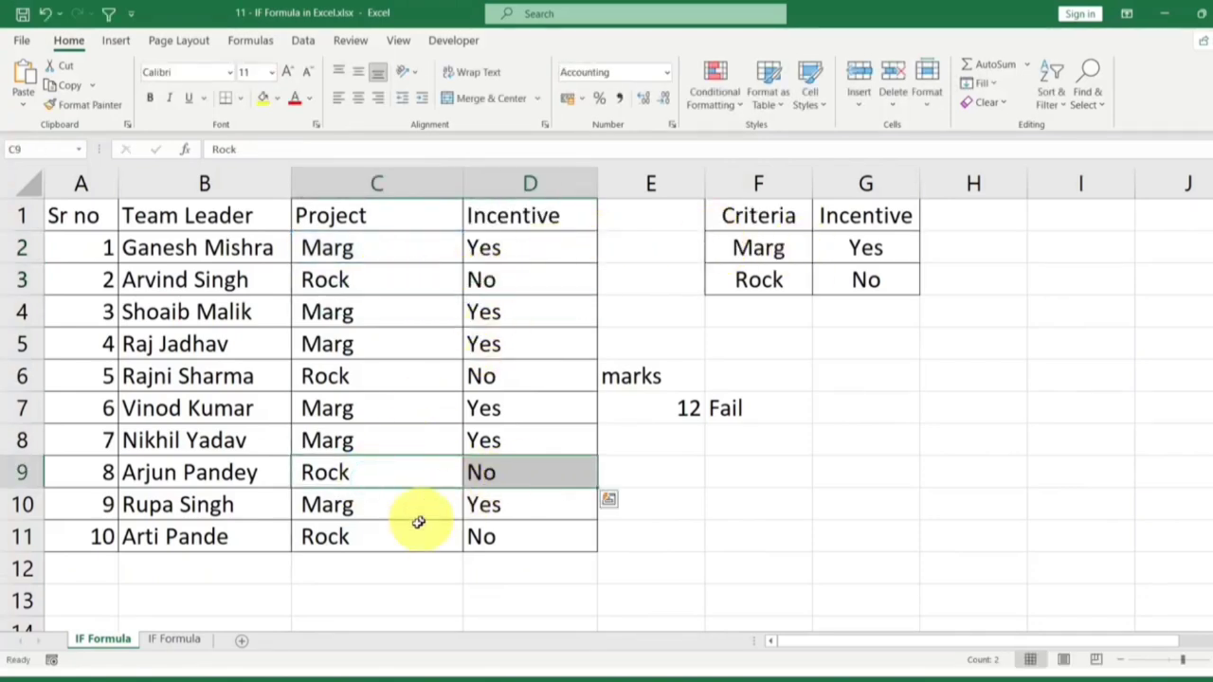
pyautogui.moveTo(401, 536); pyautogui.dragTo(469, 536)
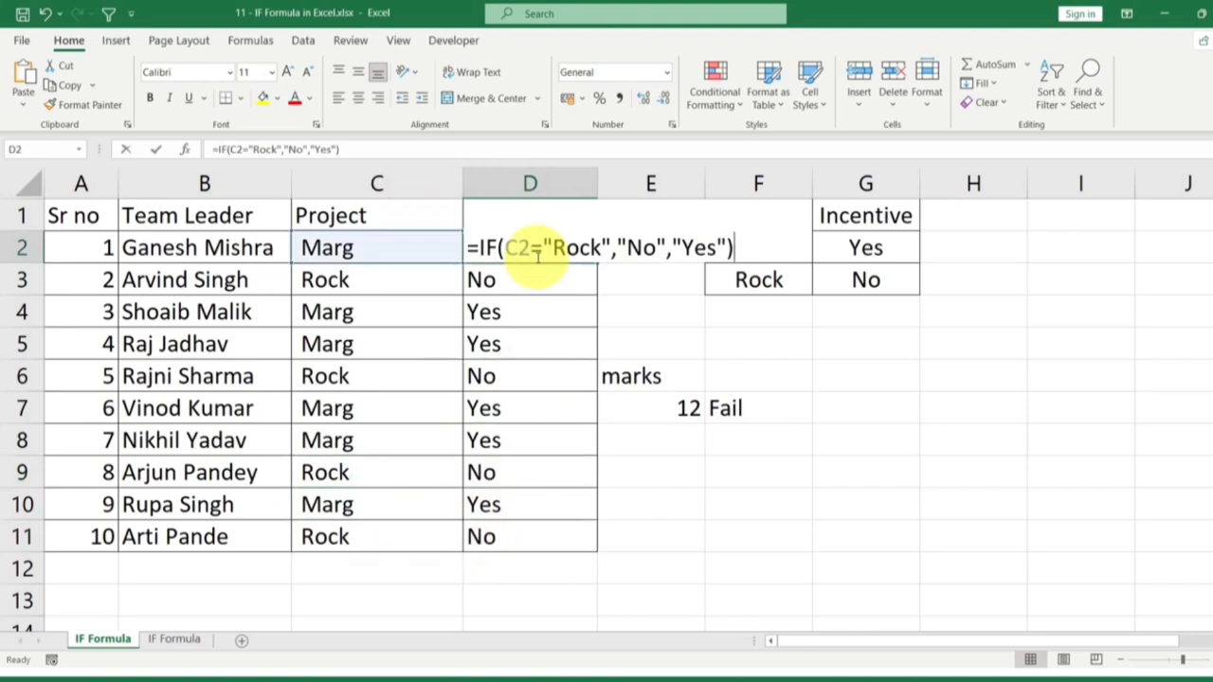
# Change the D2 formula to =IF(C2="Marg","Yes","No").
pyautogui.doubleClick(537, 252)
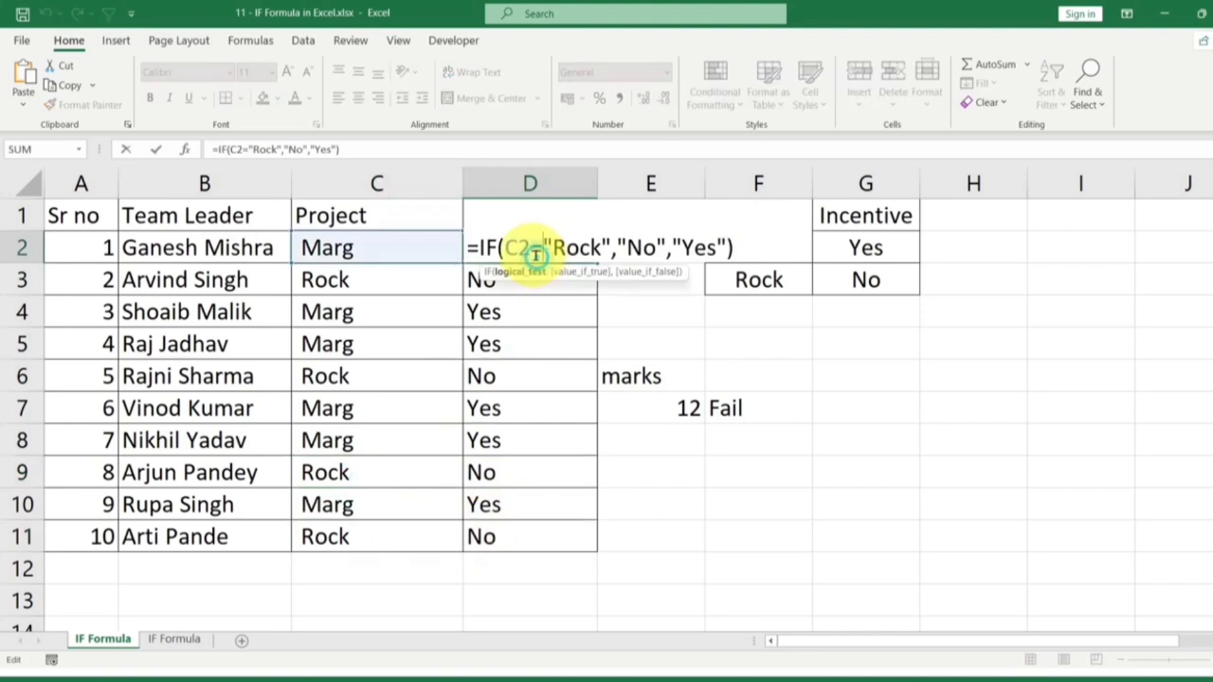
pyautogui.moveTo(554, 246); pyautogui.dragTo(595, 239)
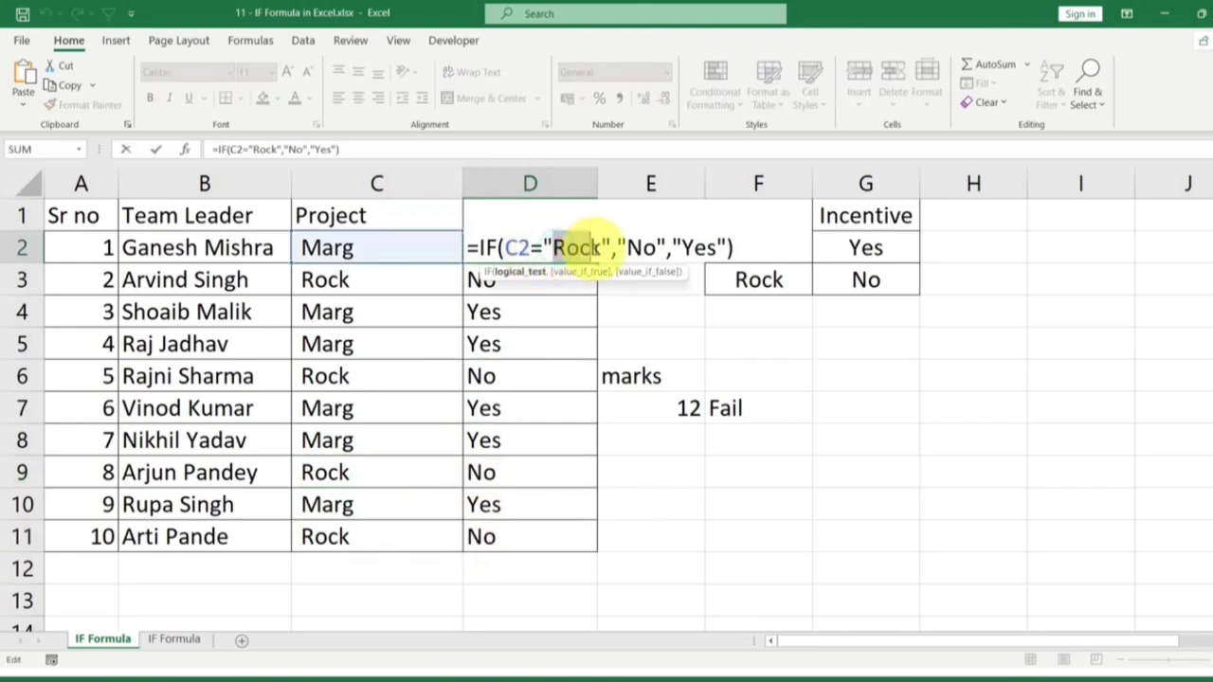
pyautogui.write('Marg')
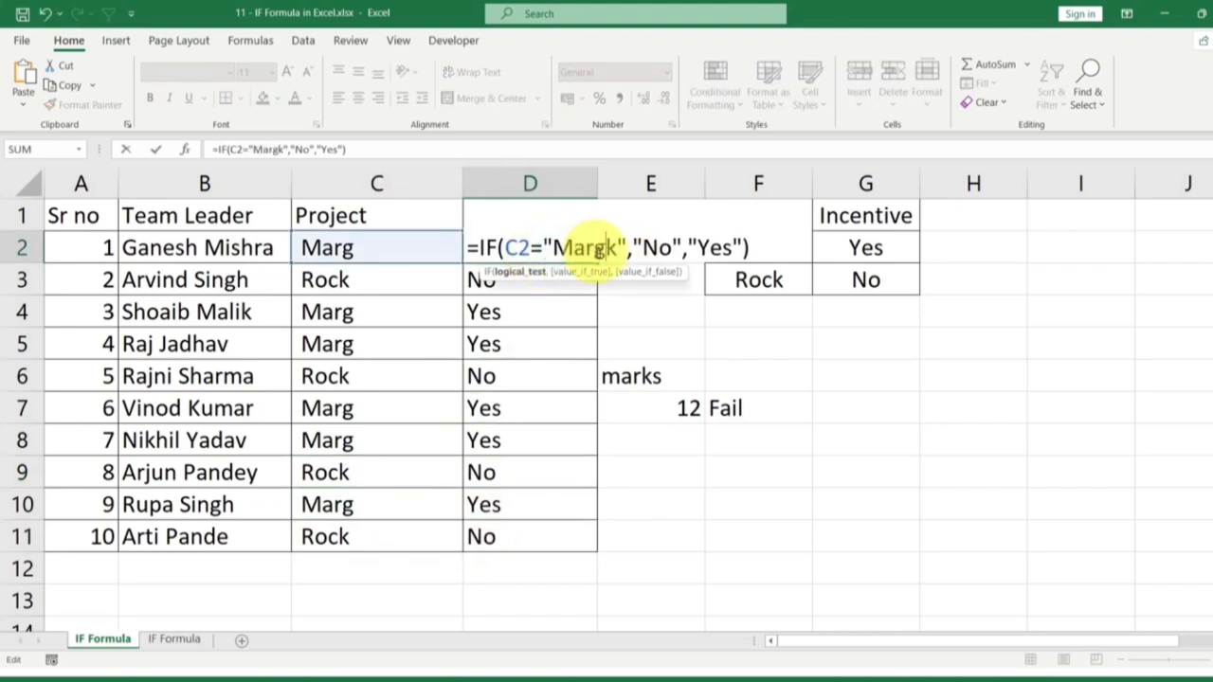
pyautogui.press('Delete')
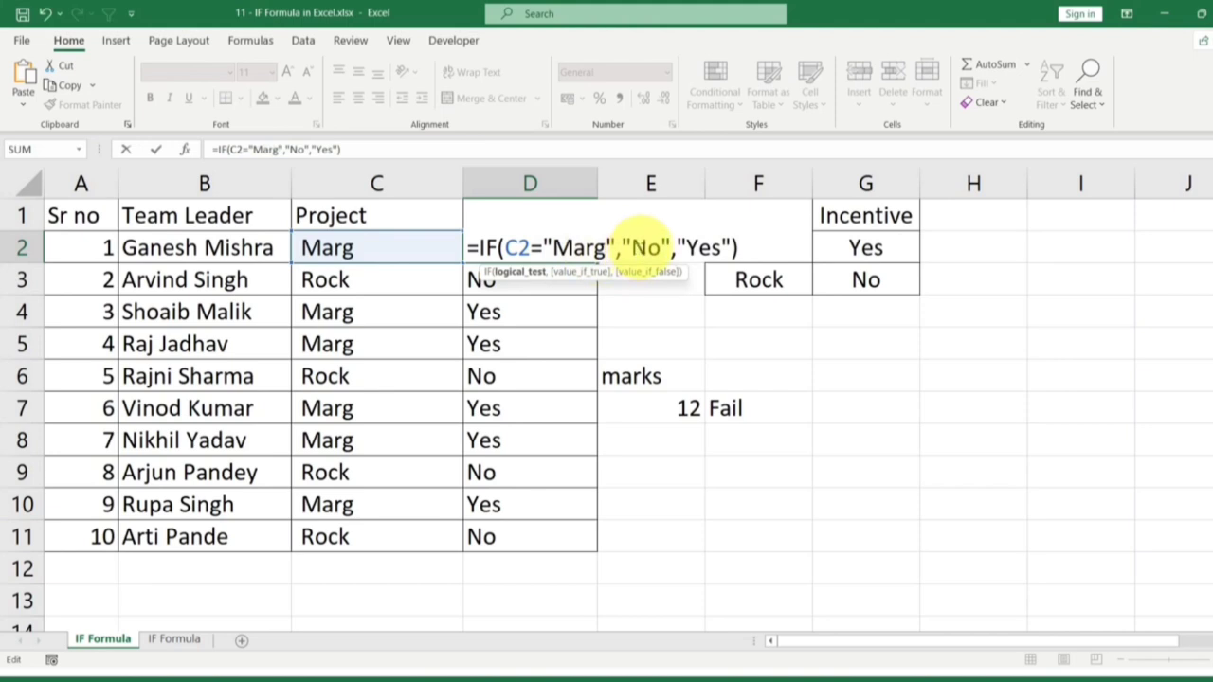
pyautogui.doubleClick(644, 247)
pyautogui.click(650, 248)
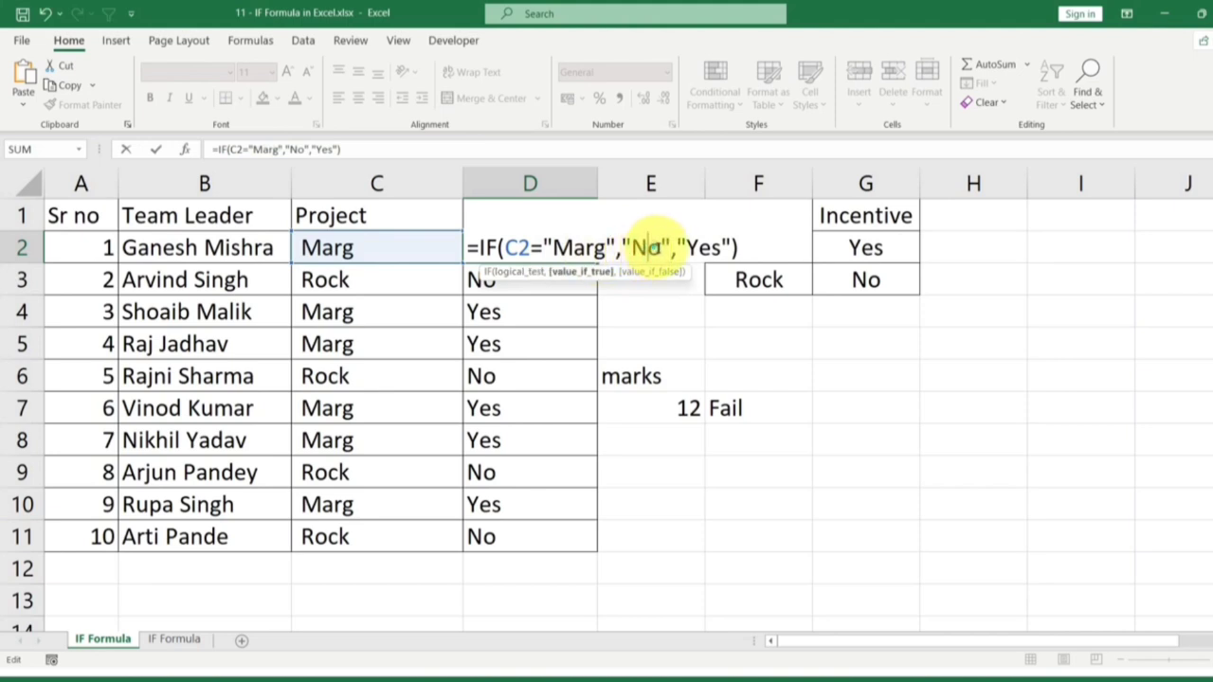
pyautogui.doubleClick(652, 248)
pyautogui.write('Yes')
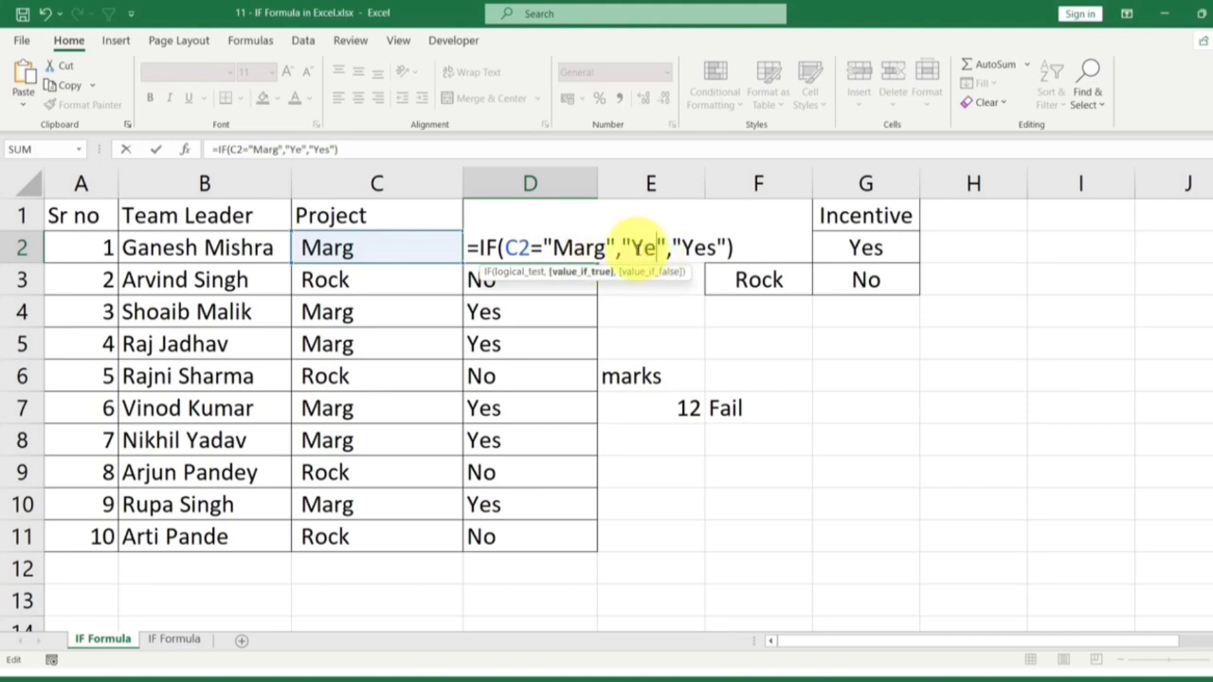
pyautogui.doubleClick(709, 249)
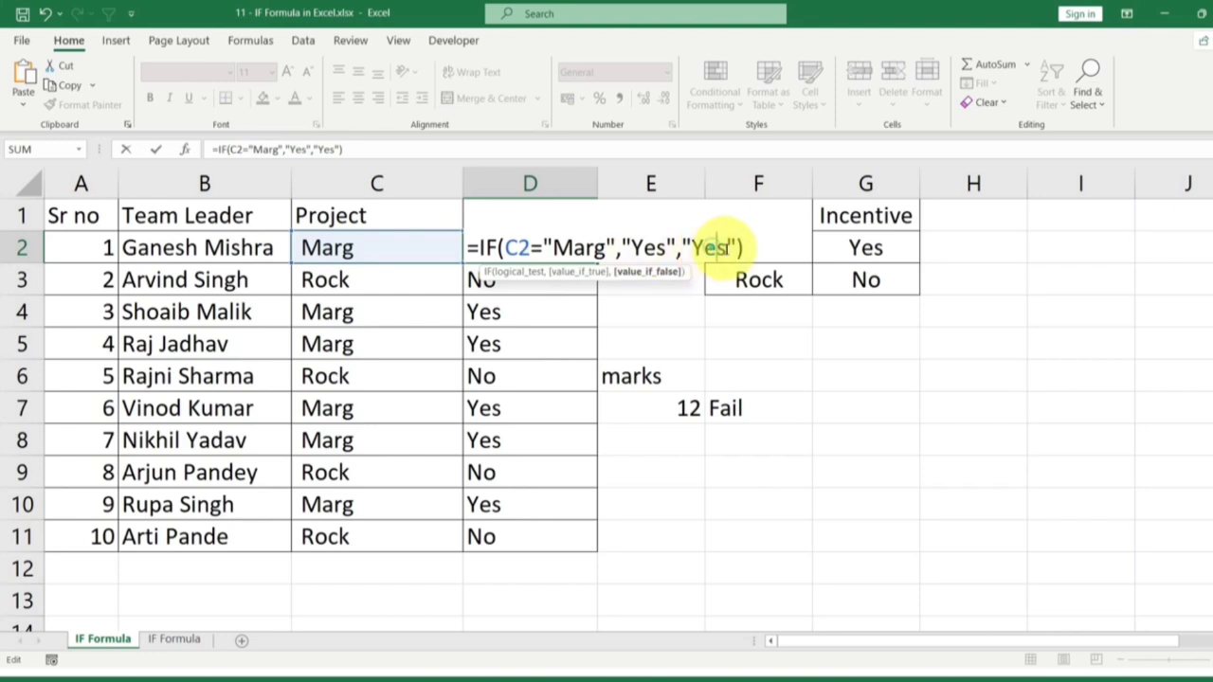
pyautogui.write('N')
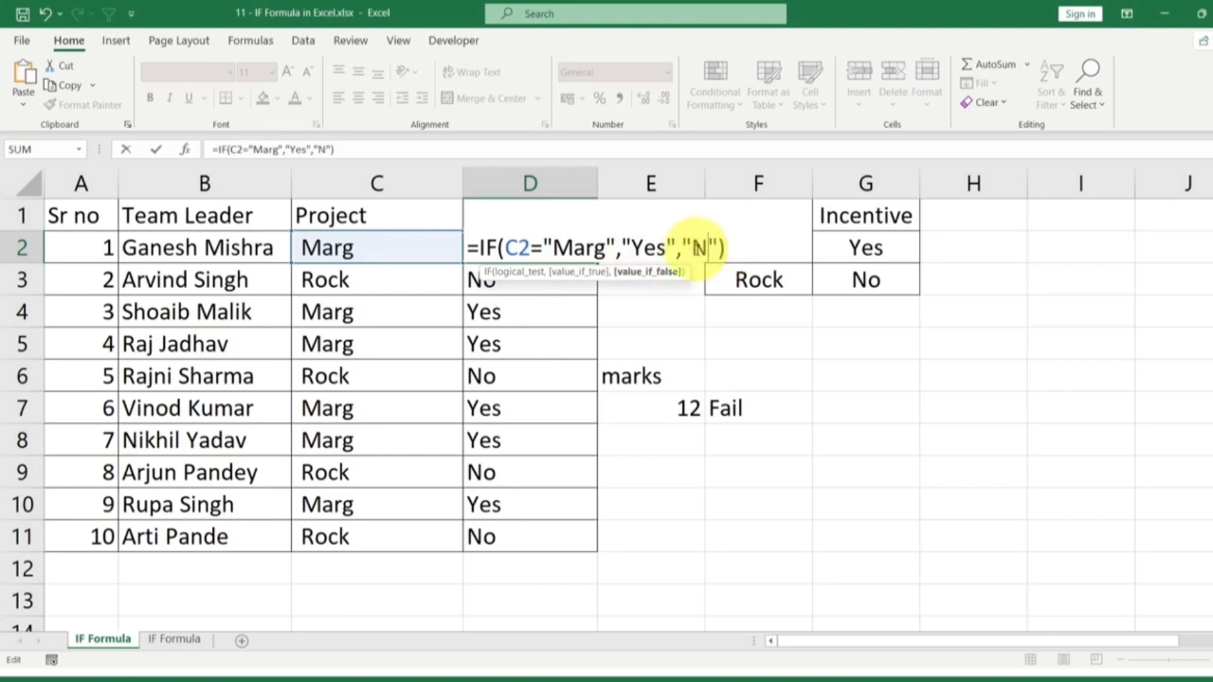
pyautogui.write('o')
pyautogui.press('Return')
# Fill the updated D2 incentive formula down to D11.
pyautogui.click(536, 248)
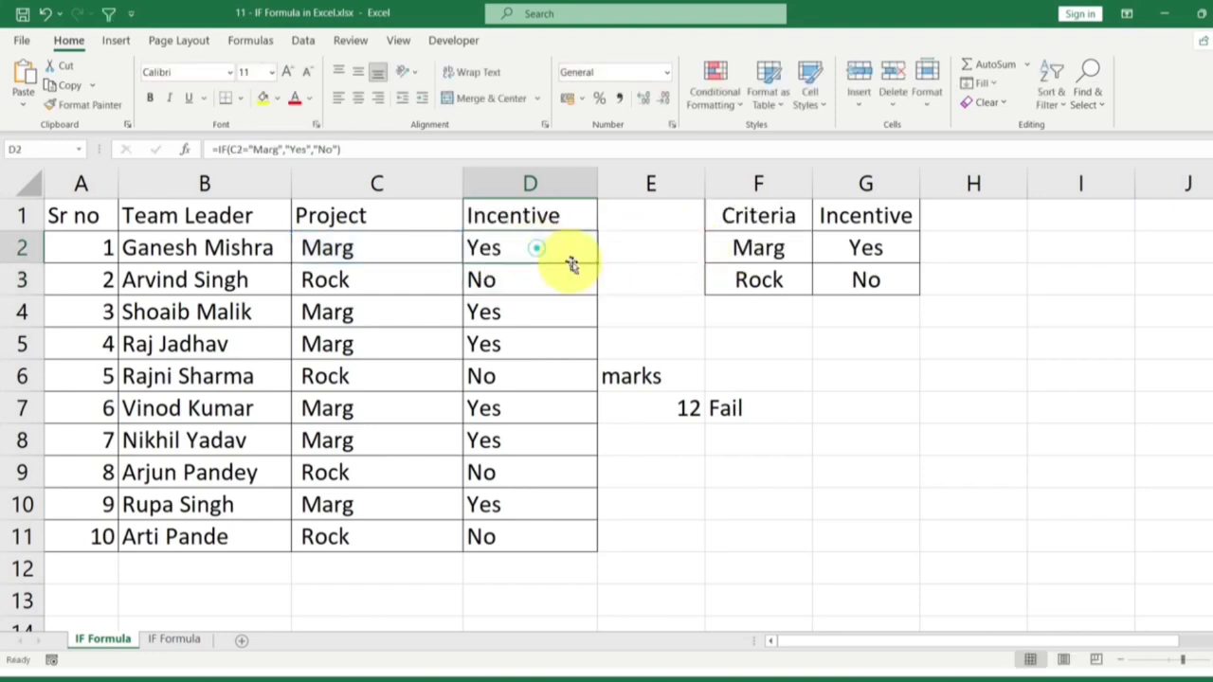
pyautogui.click(599, 265)
pyautogui.click(582, 252)
pyautogui.doubleClick(596, 262)
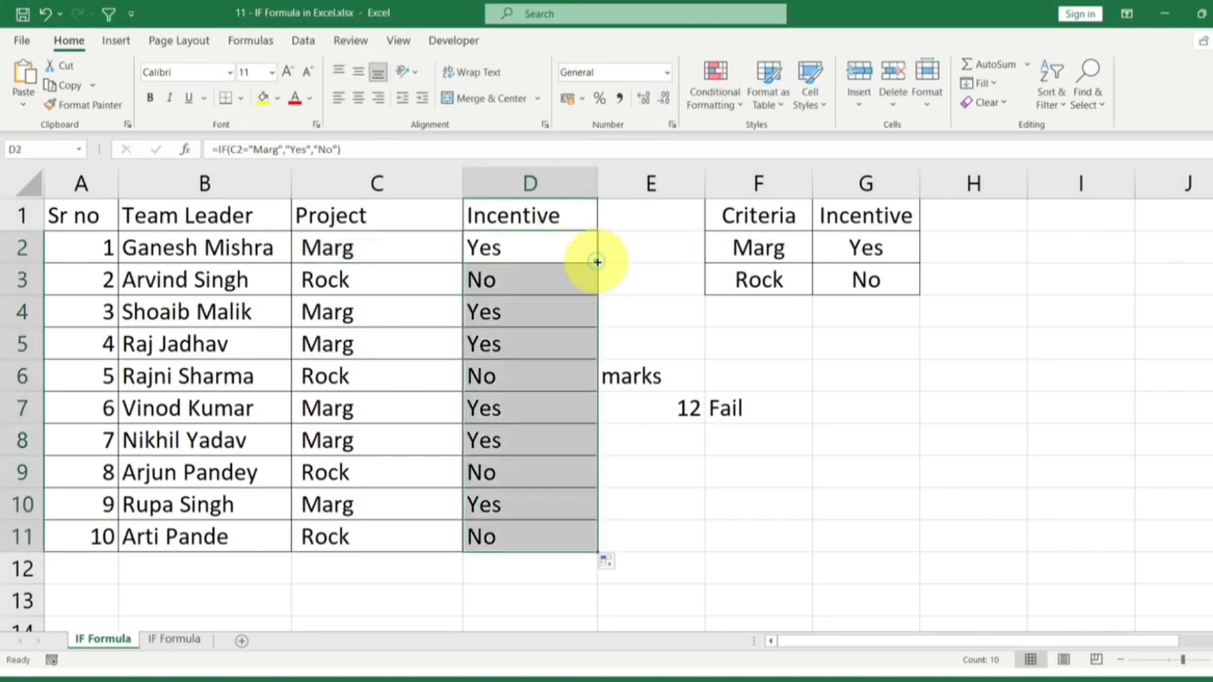
# Review the logical test, true value and false value in the D2 formula, leaving it unedited.
pyautogui.click(535, 273)
pyautogui.click(530, 249)
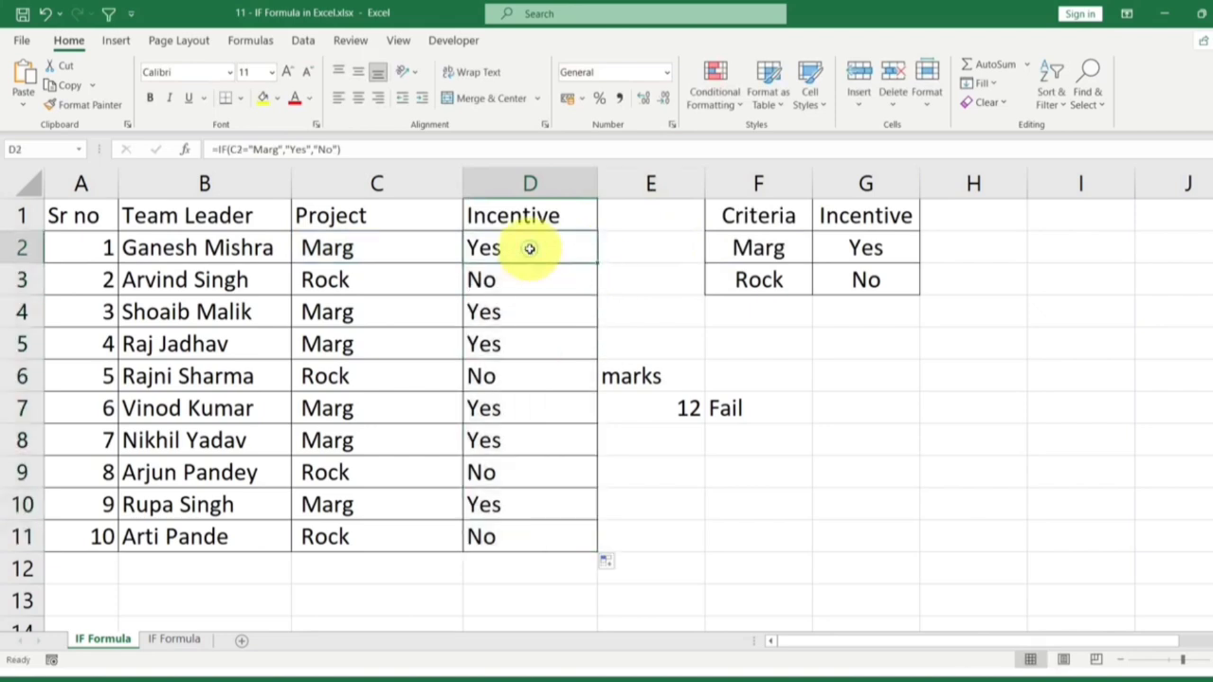
pyautogui.doubleClick(529, 249)
pyautogui.press('Escape')
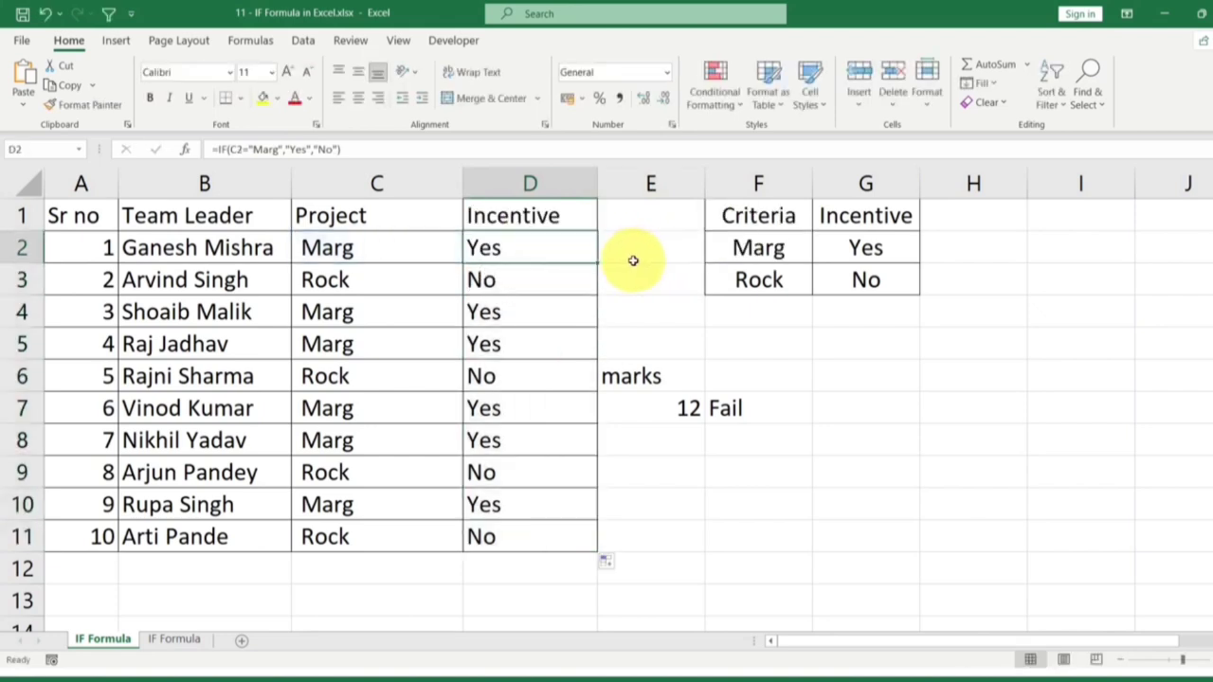
pyautogui.doubleClick(584, 254)
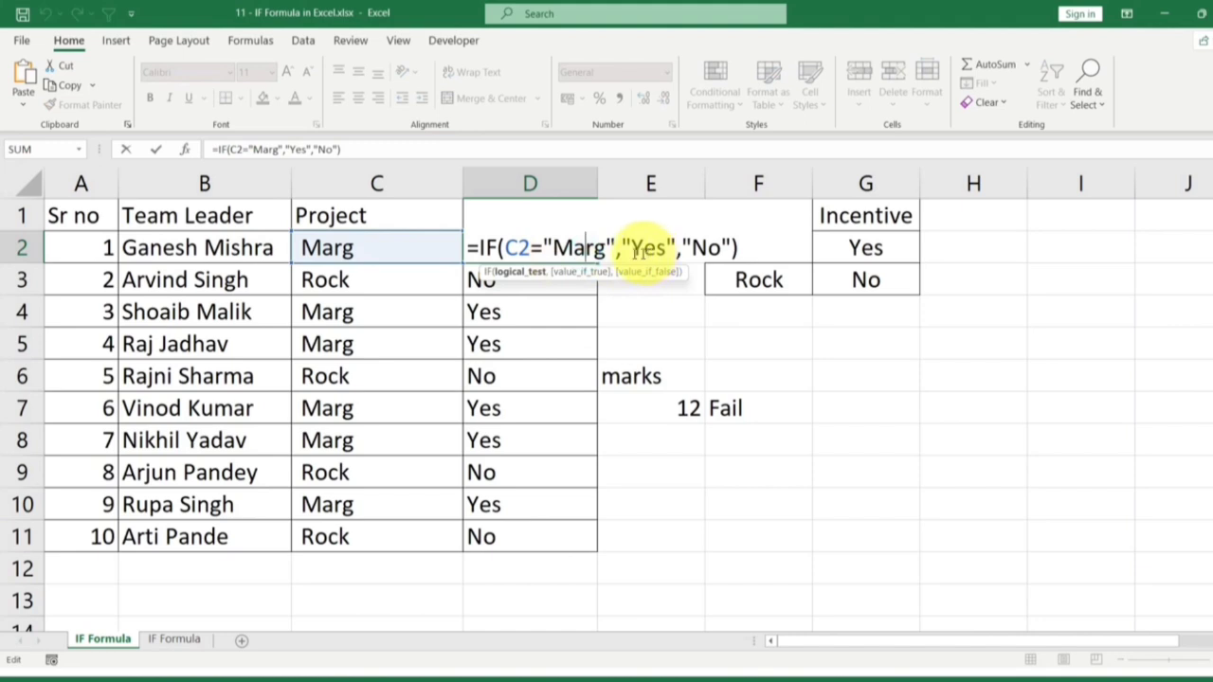
pyautogui.press('Escape')
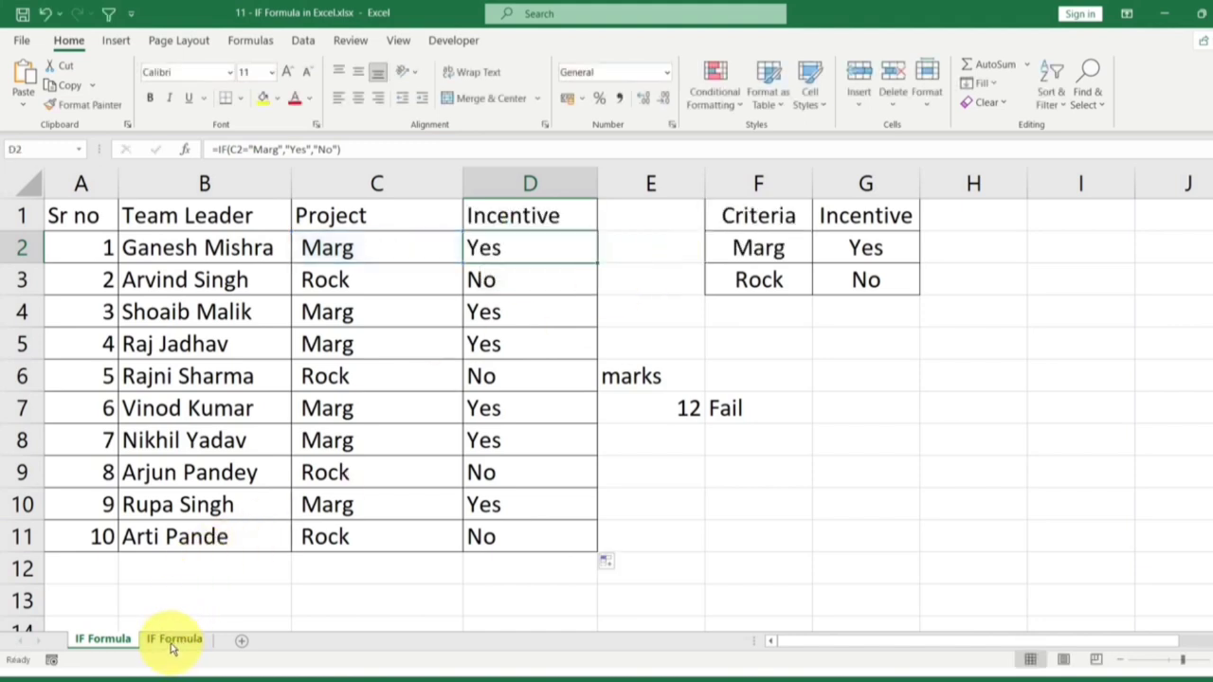
pyautogui.doubleClick(503, 235)
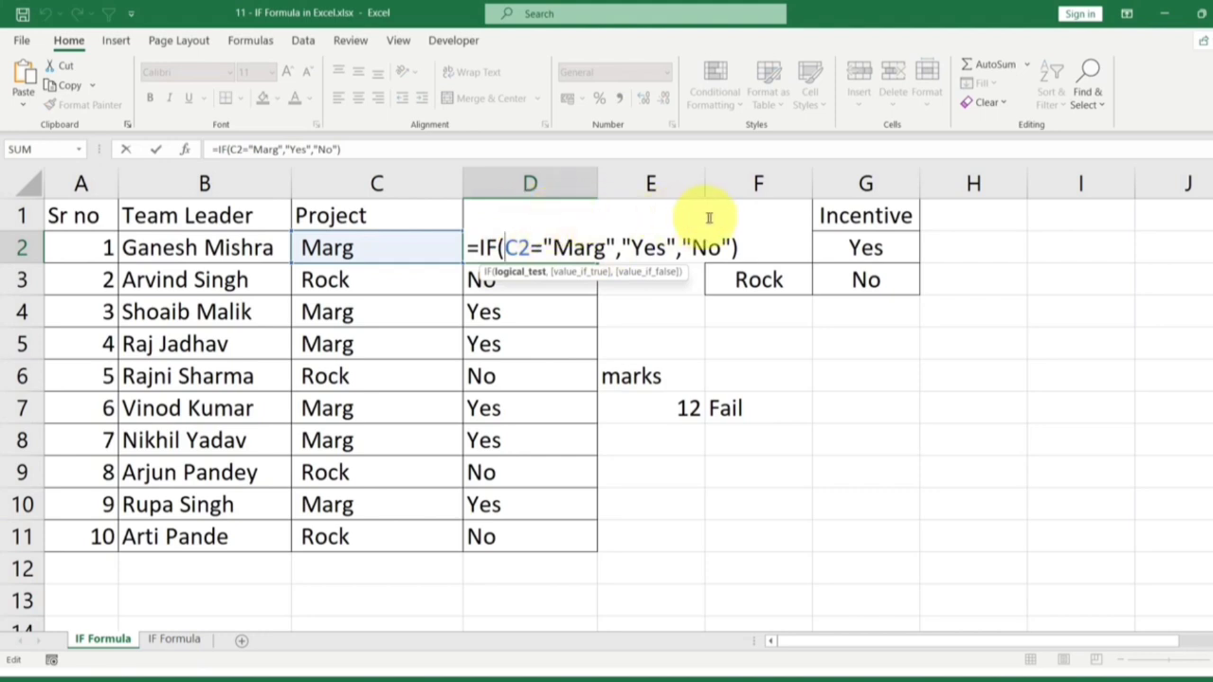
pyautogui.press('Escape')
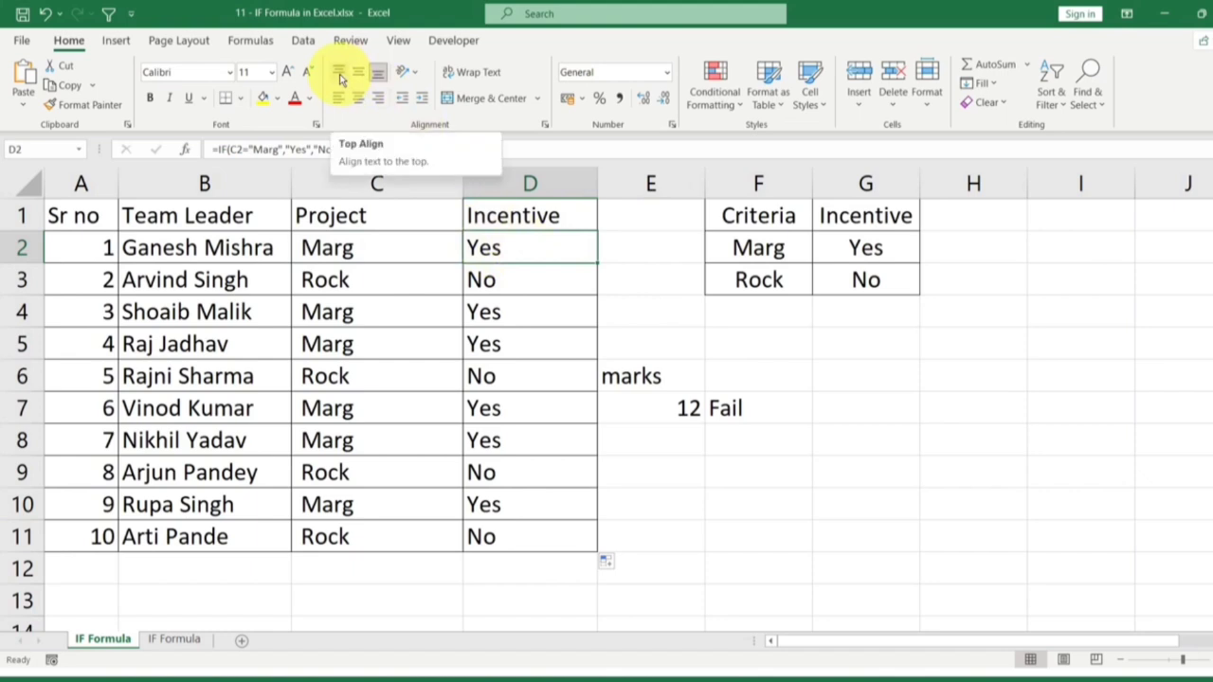
# Try top, middle and bottom vertical alignment on D2, checking how its formula displays in edit mode each time.
pyautogui.doubleClick(493, 242)
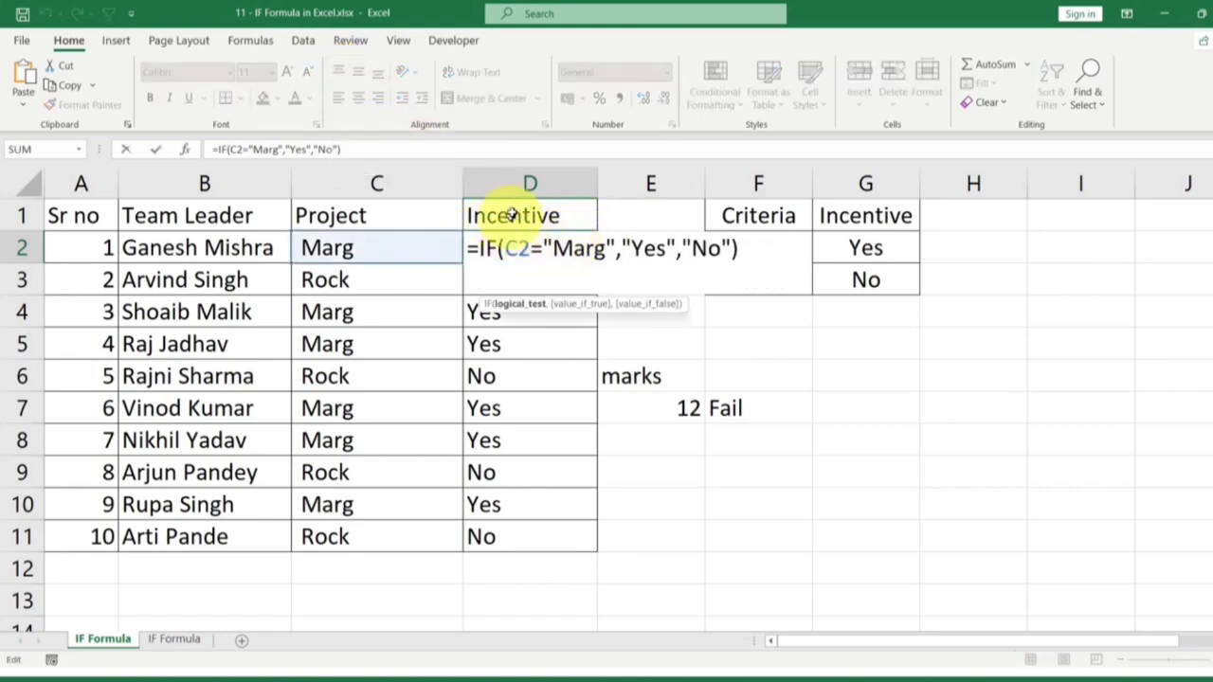
pyautogui.hotkey('ctrl', 'Return')
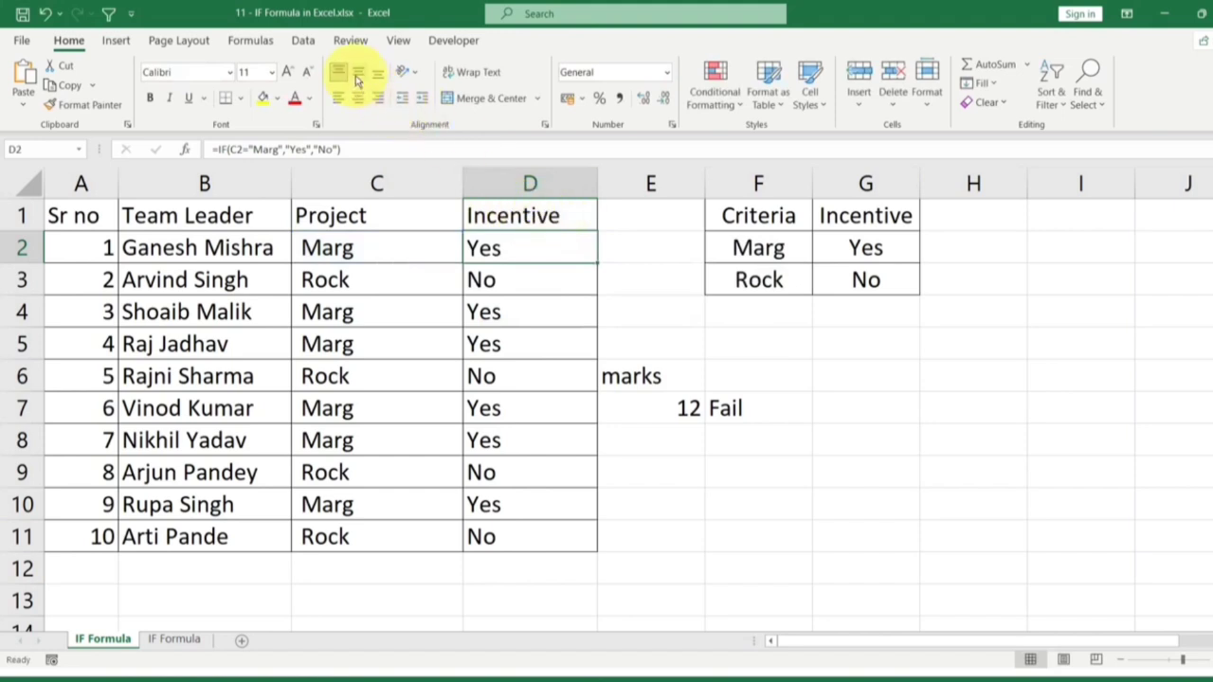
pyautogui.doubleClick(503, 251)
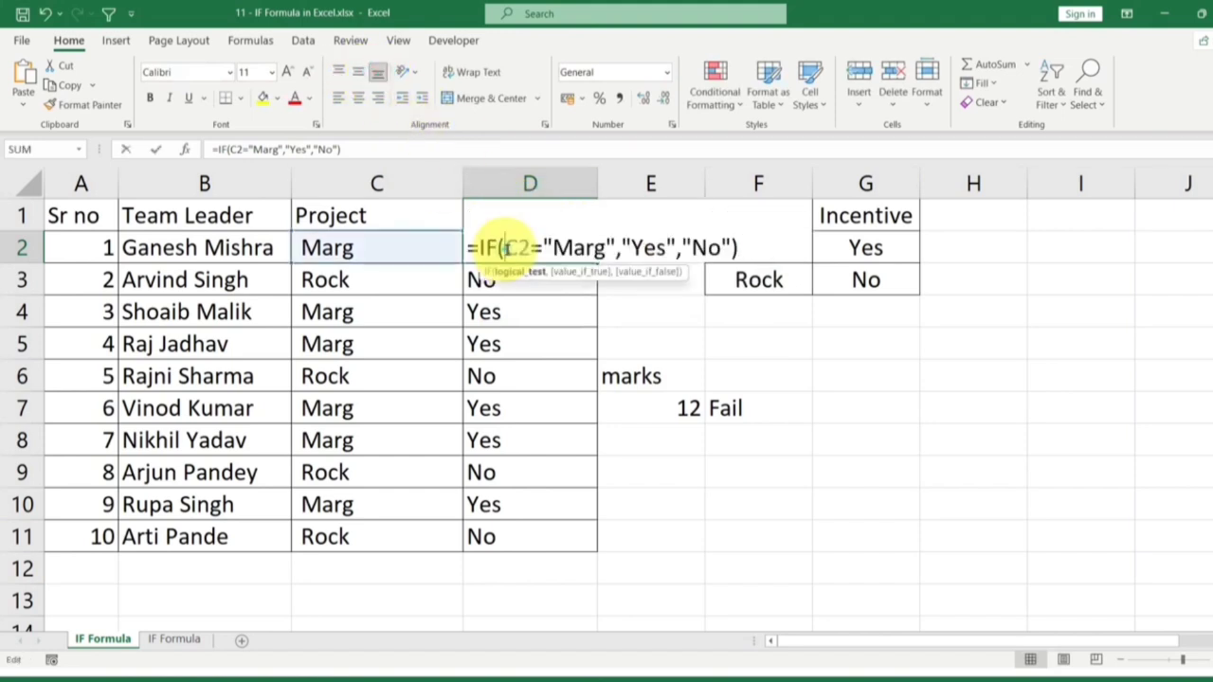
pyautogui.press('Escape')
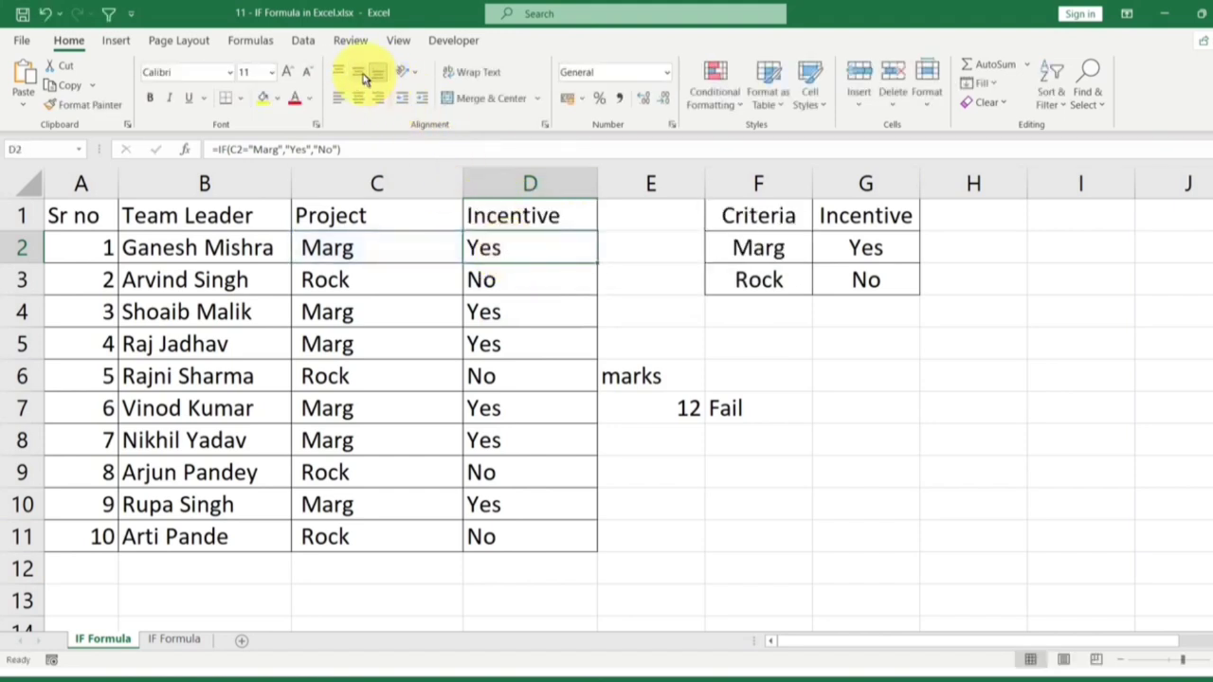
pyautogui.doubleClick(481, 249)
pyautogui.press('Escape')
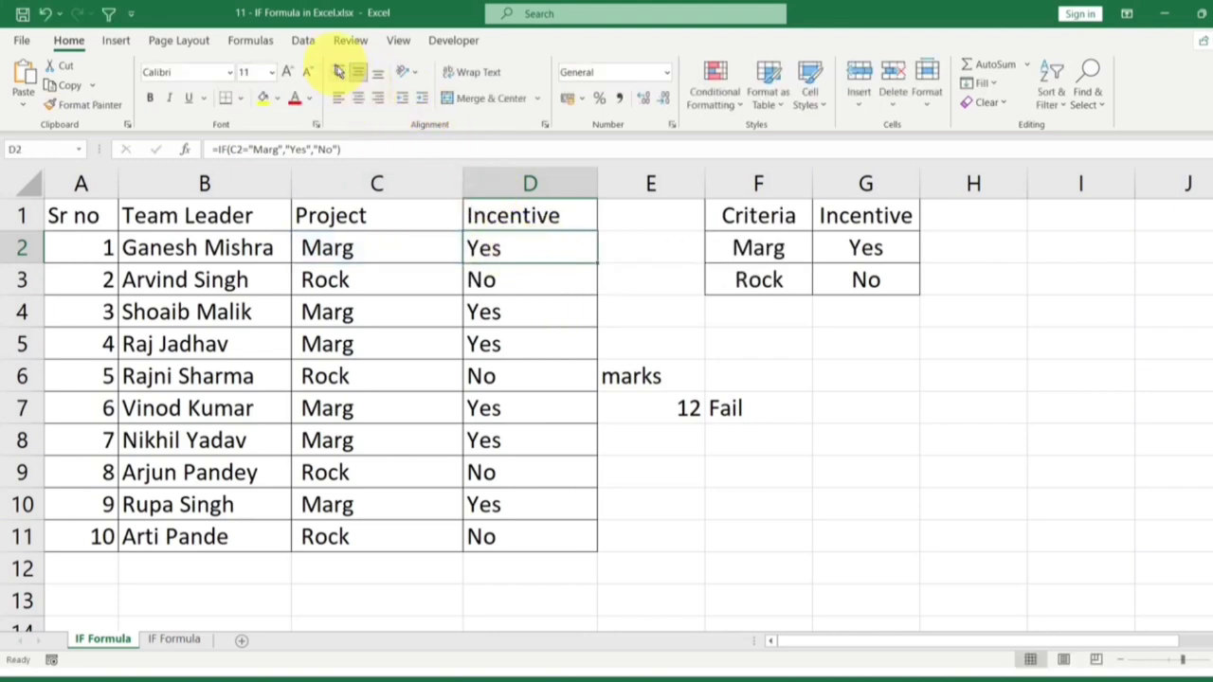
pyautogui.doubleClick(541, 250)
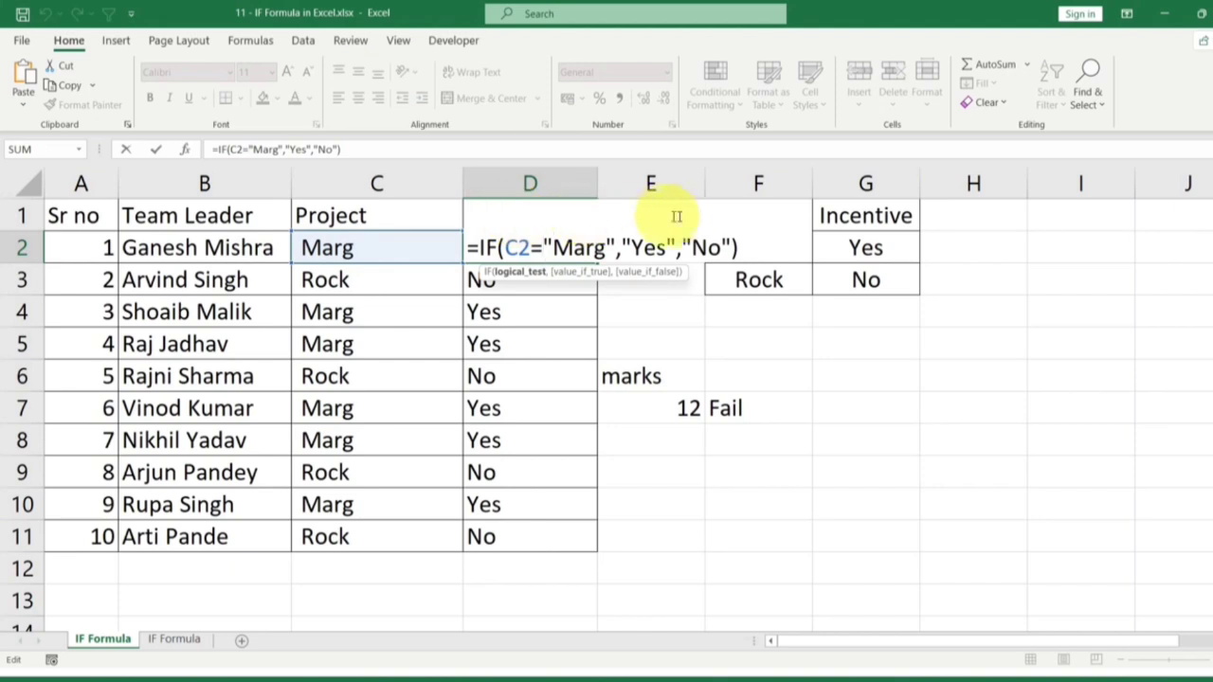
pyautogui.press('Escape')
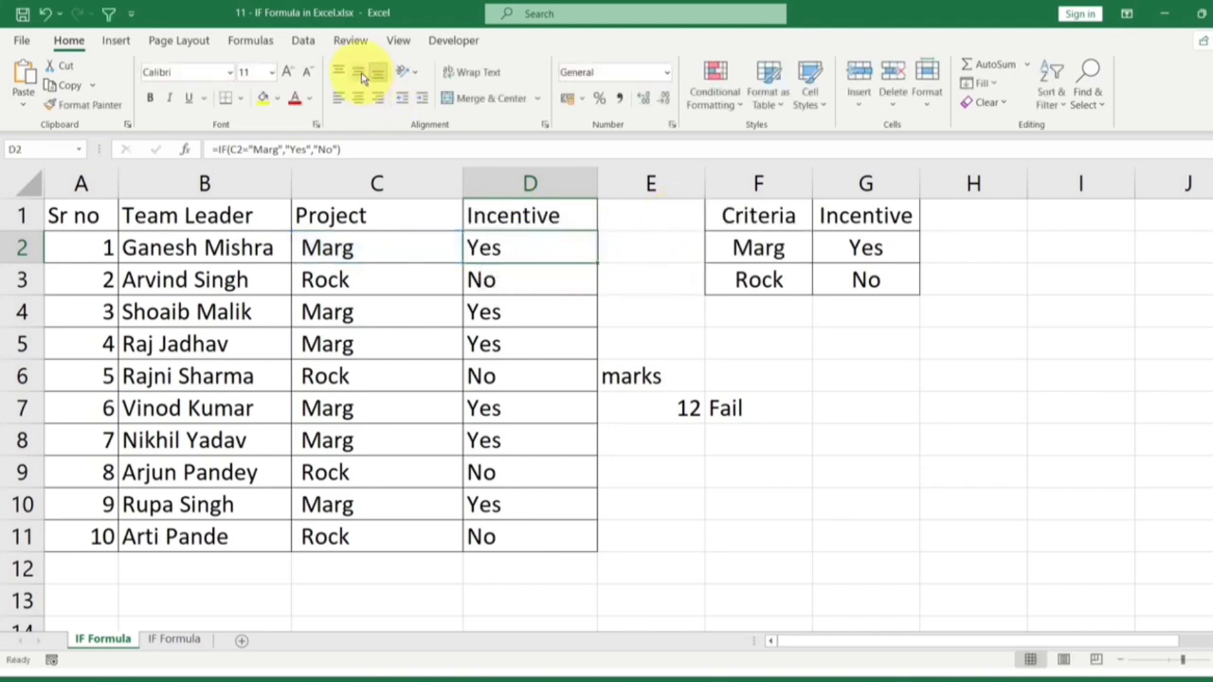
pyautogui.doubleClick(503, 247)
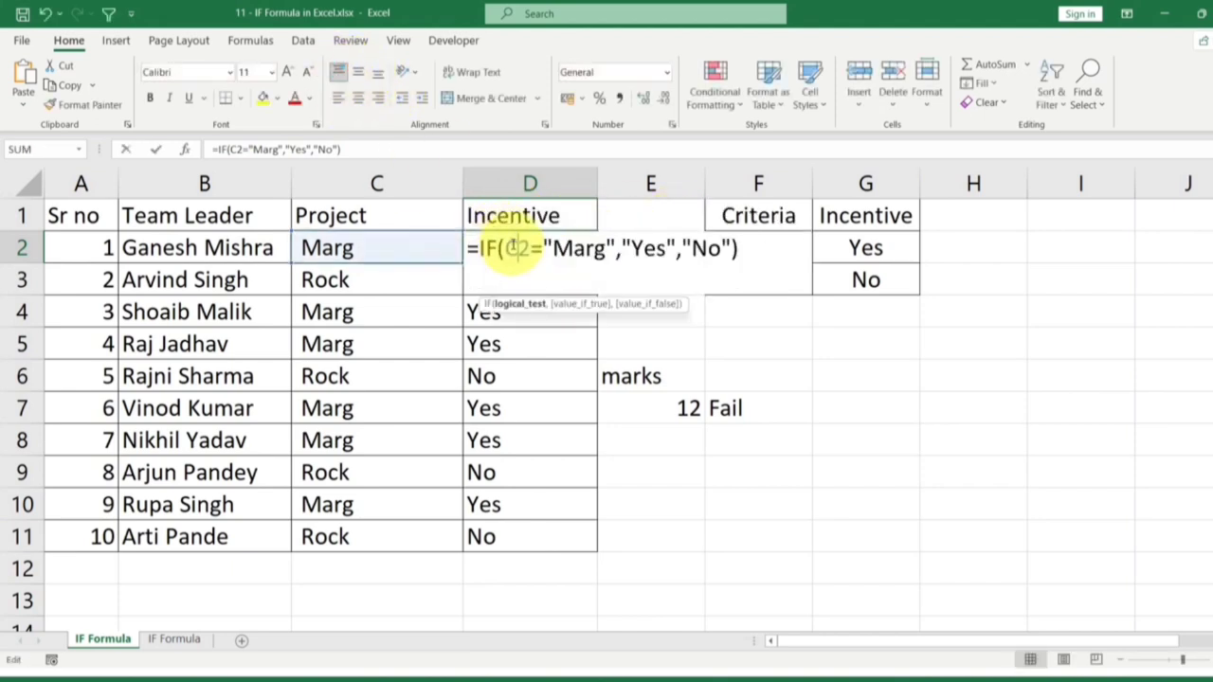
pyautogui.press('Escape')
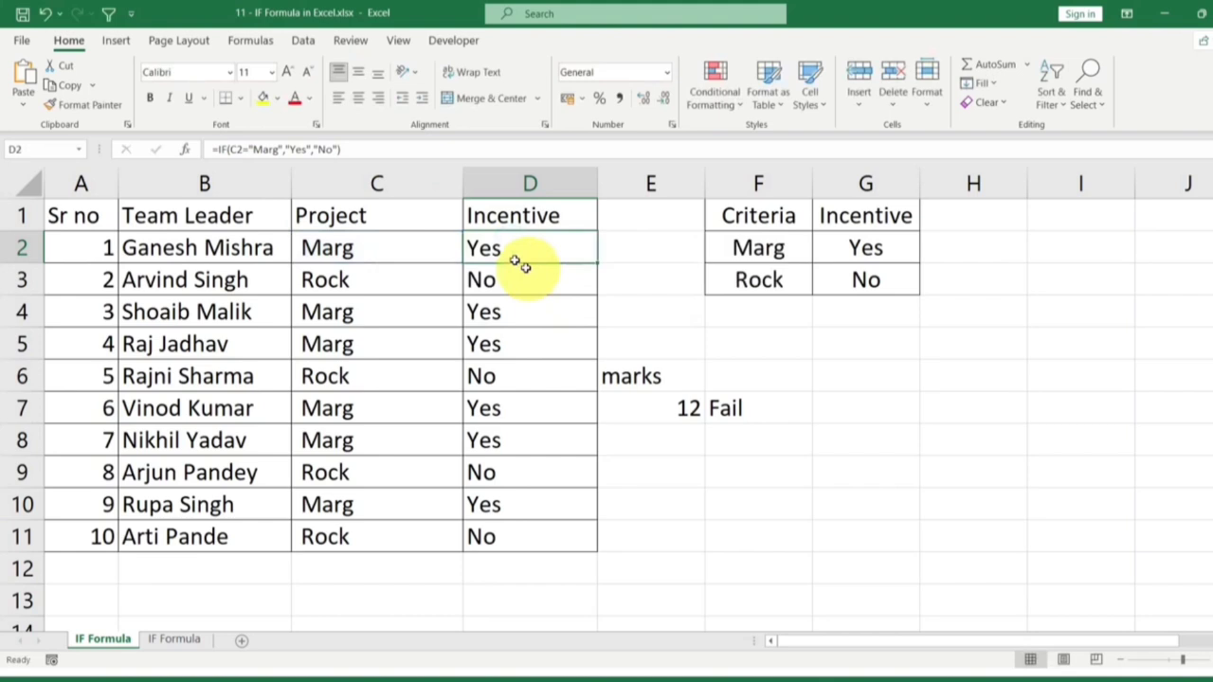
# Set the vertical alignment of D2 to Middle Align and check how its formula displays in edit mode.
pyautogui.click(357, 75)
pyautogui.doubleClick(482, 248)
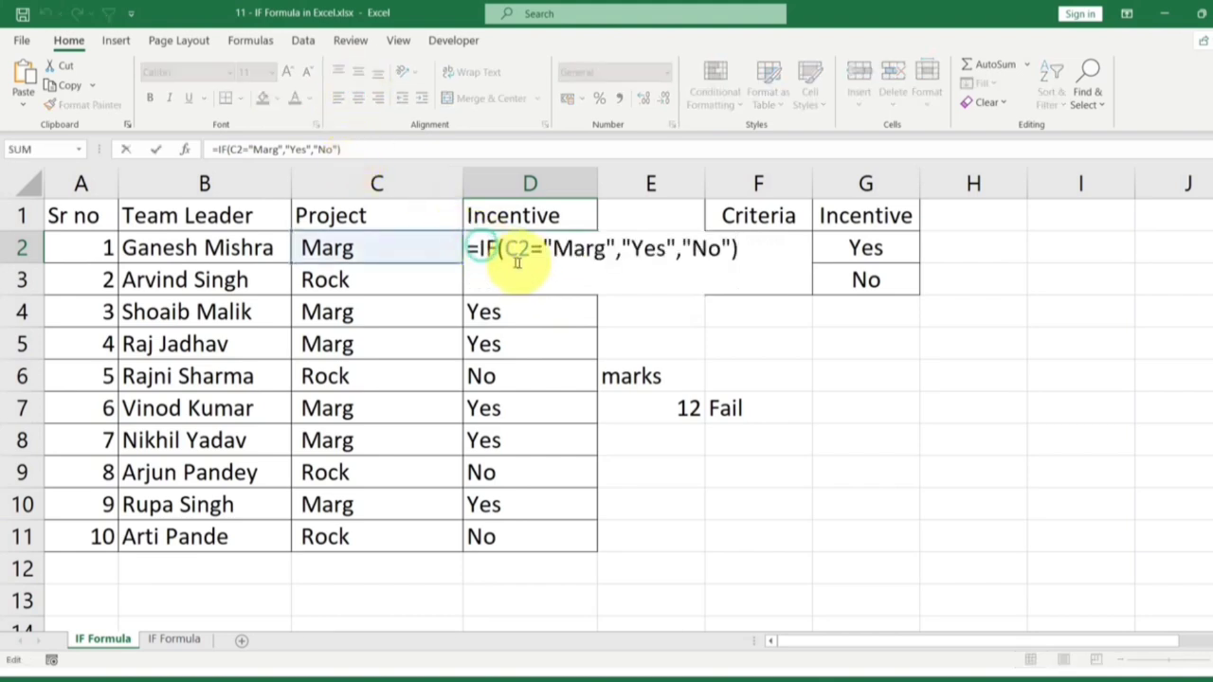
pyautogui.press('Escape')
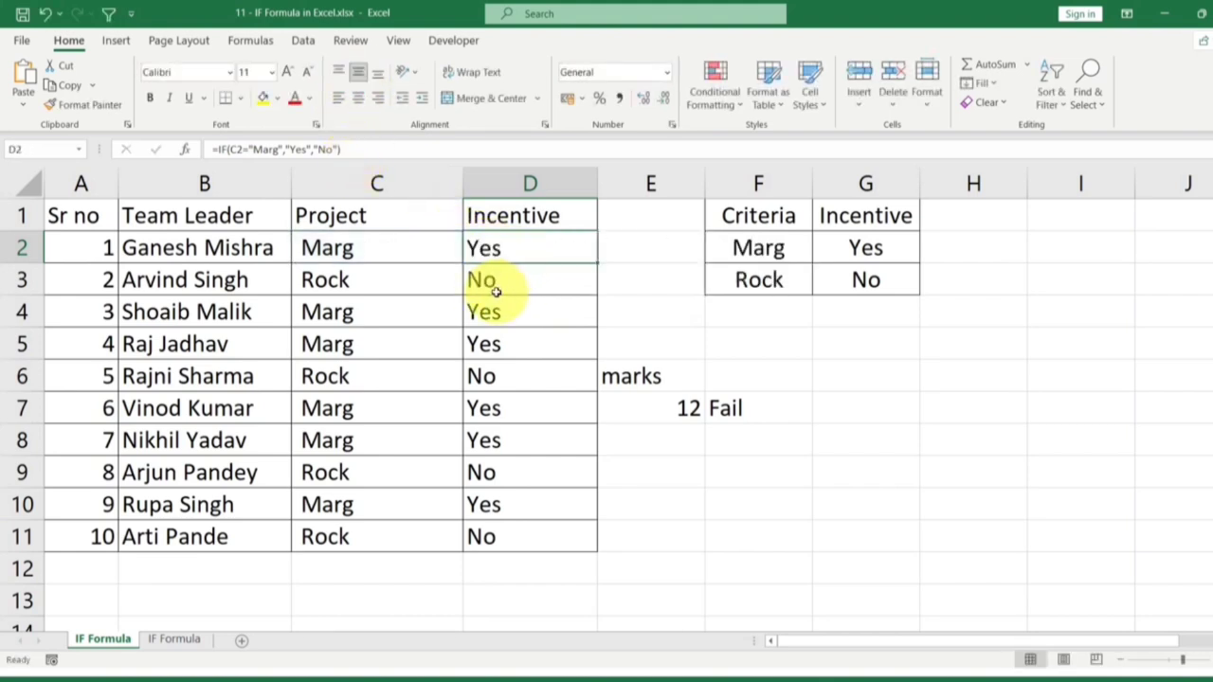
pyautogui.doubleClick(527, 248)
pyautogui.press('Escape')
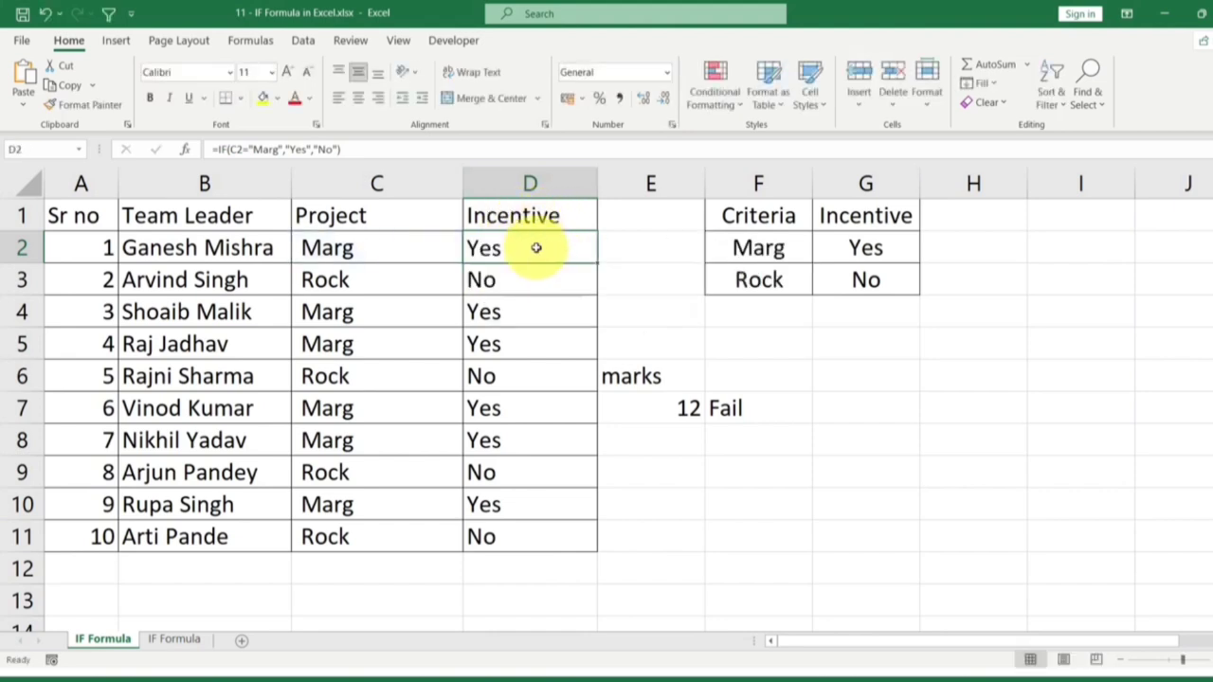
# Open the second IF Formula sheet and review the sales in C2:C11 against the incentive criteria in F1:G3.
pyautogui.click(175, 642)
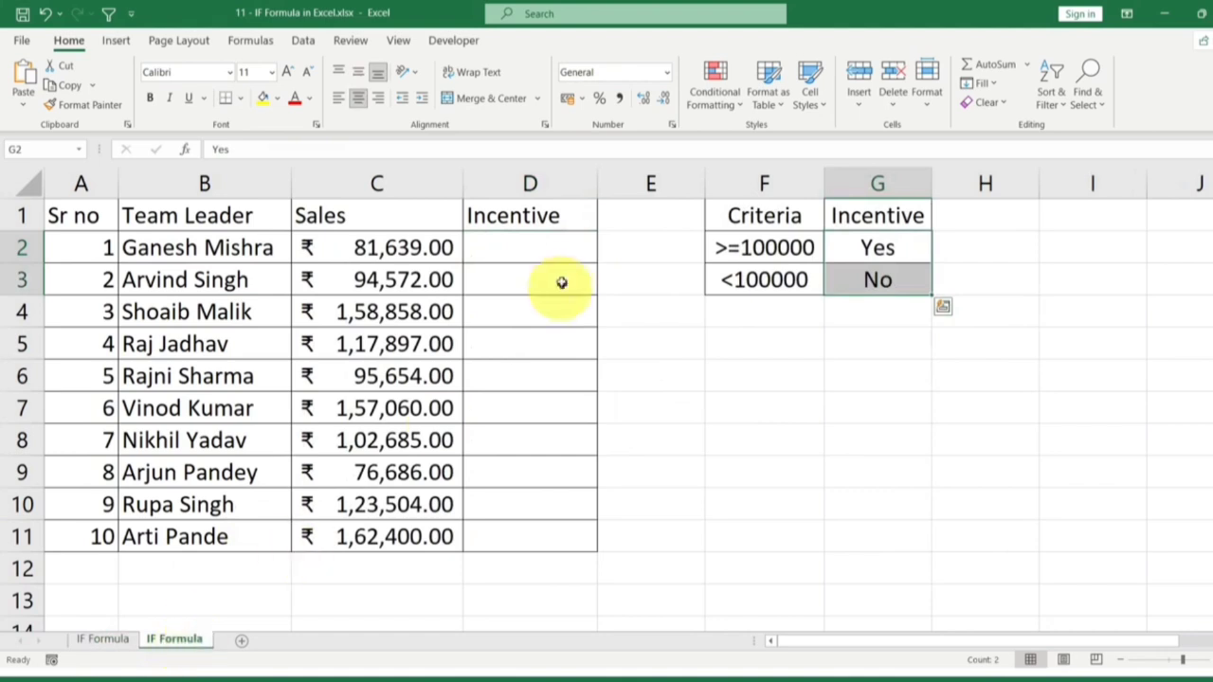
pyautogui.click(517, 244)
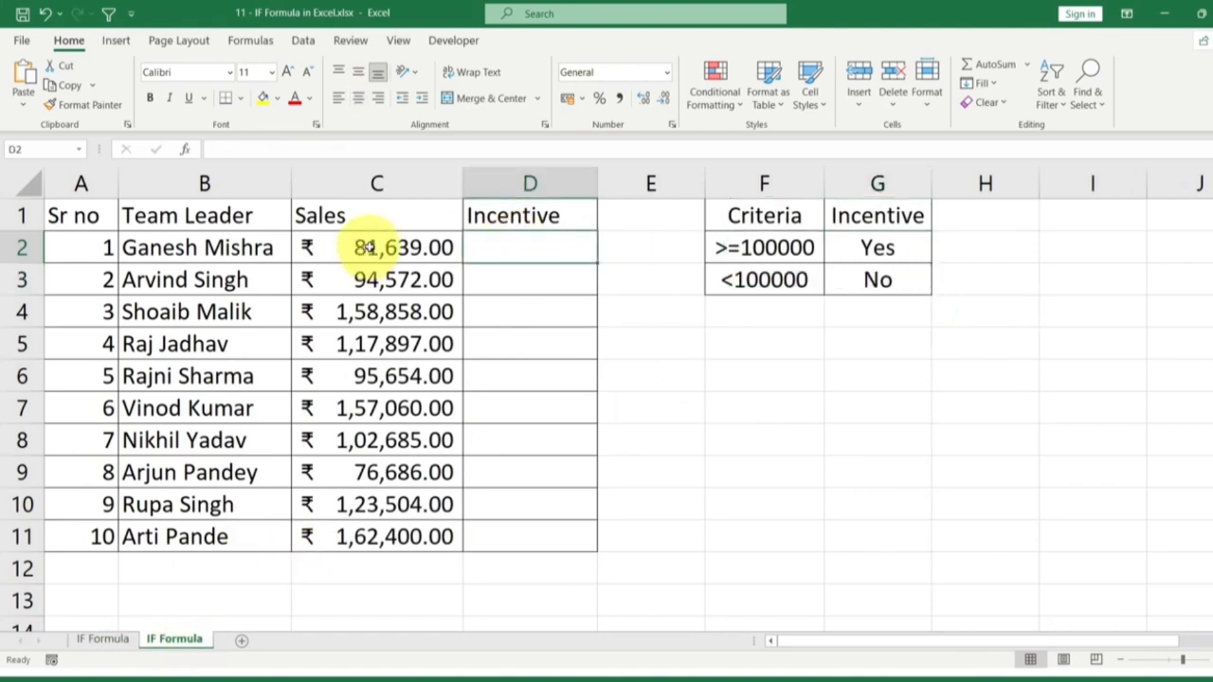
pyautogui.moveTo(374, 244); pyautogui.dragTo(377, 531)
pyautogui.click(856, 251)
# Enter the formula =IF(C2>=100000,"Yes","No") in D2 for the first team leader's incentive.
pyautogui.click(555, 244)
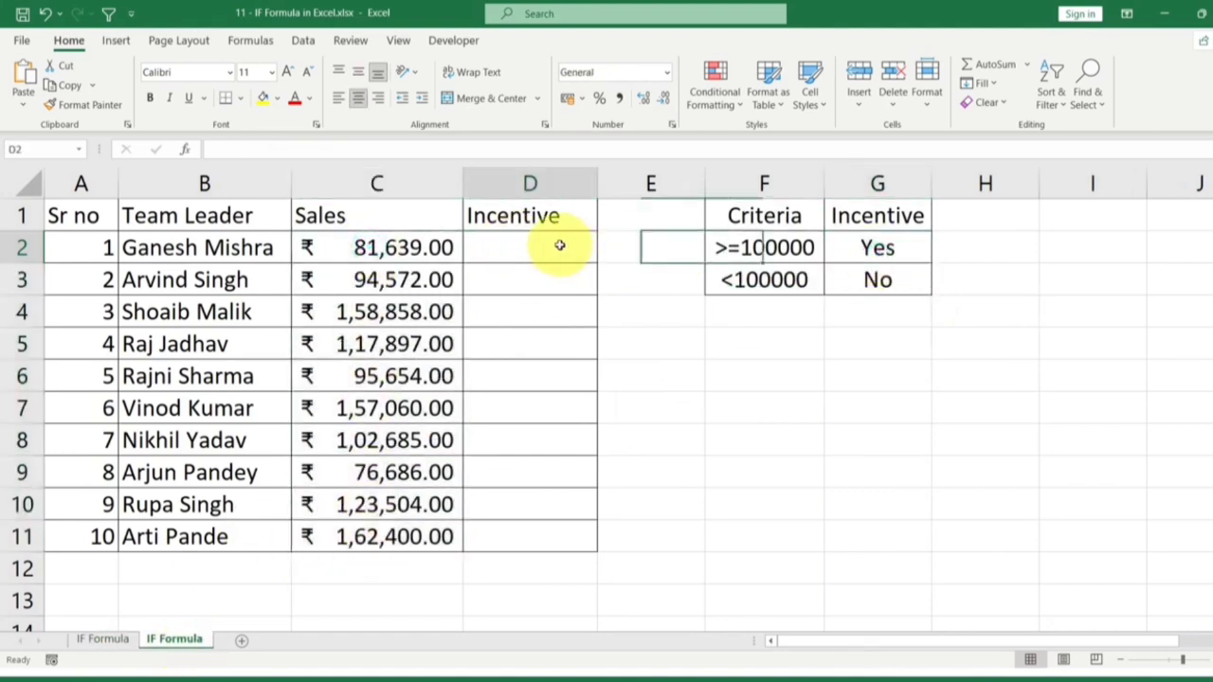
pyautogui.write('=if')
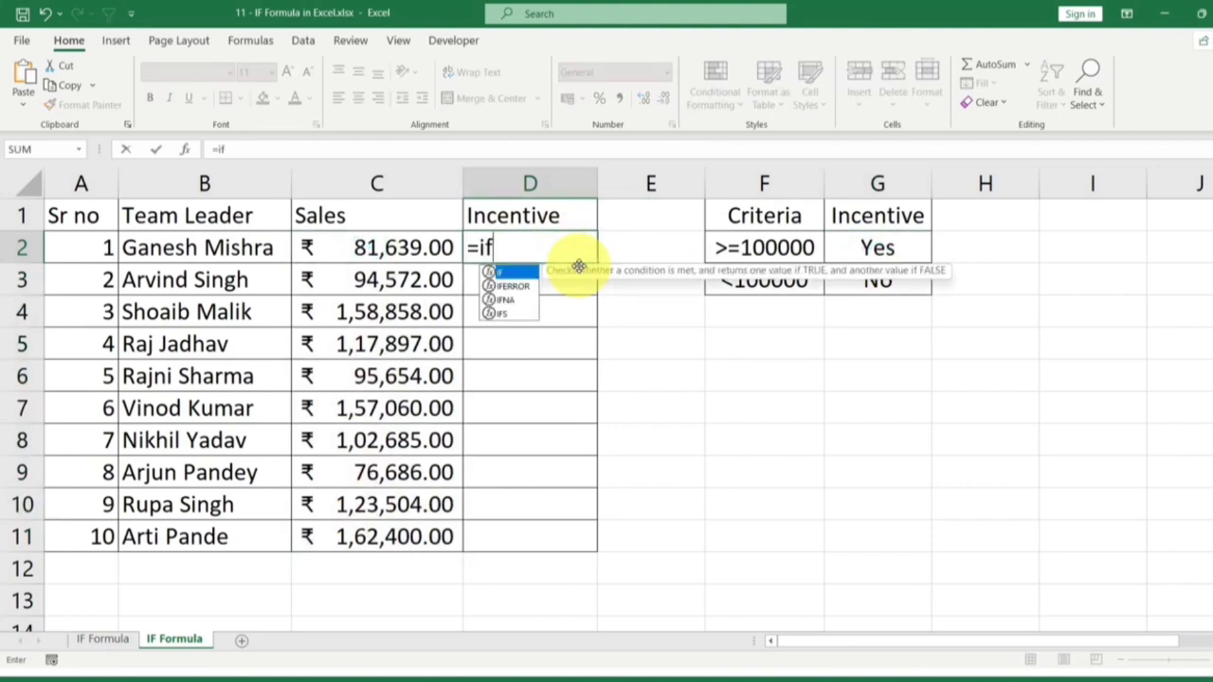
pyautogui.press('Tab')
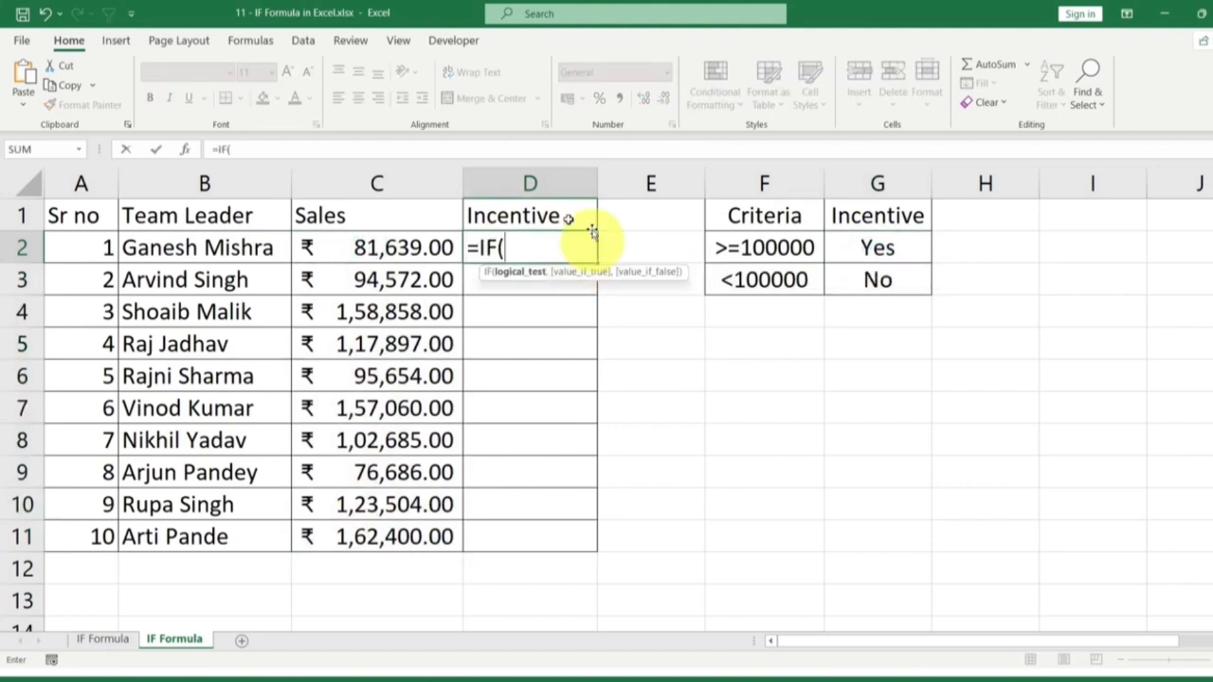
pyautogui.click(406, 246)
pyautogui.write('>')
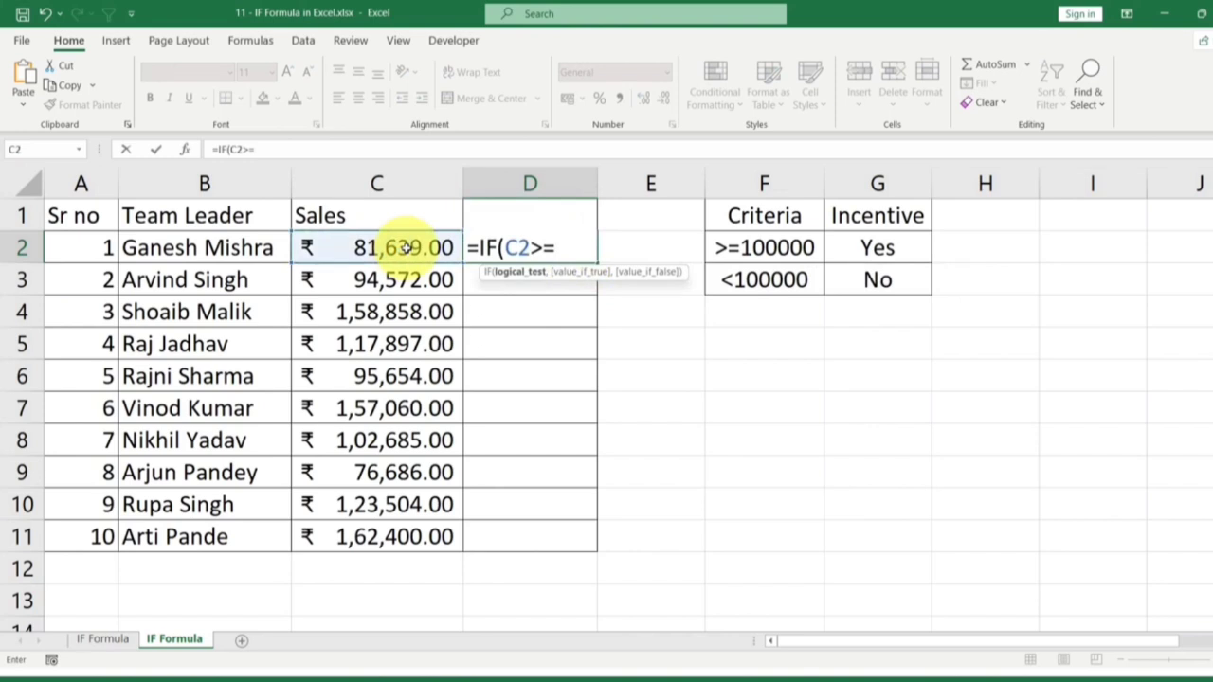
pyautogui.write('=1000')
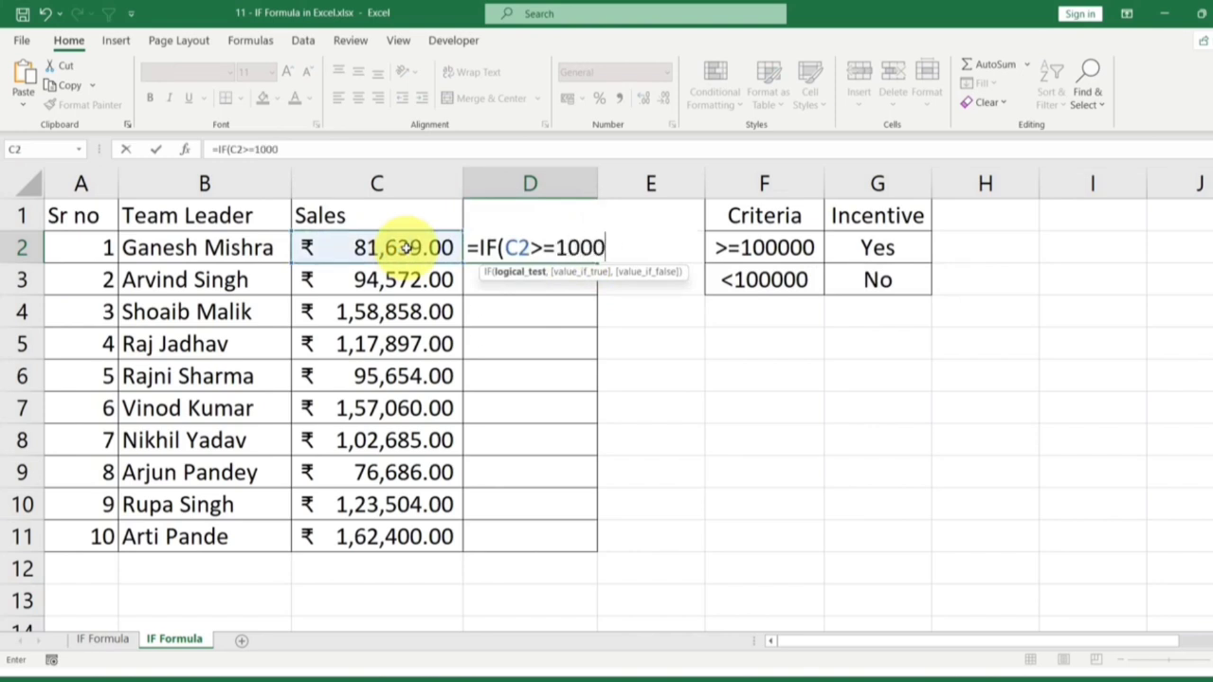
pyautogui.write('00,"Ye')
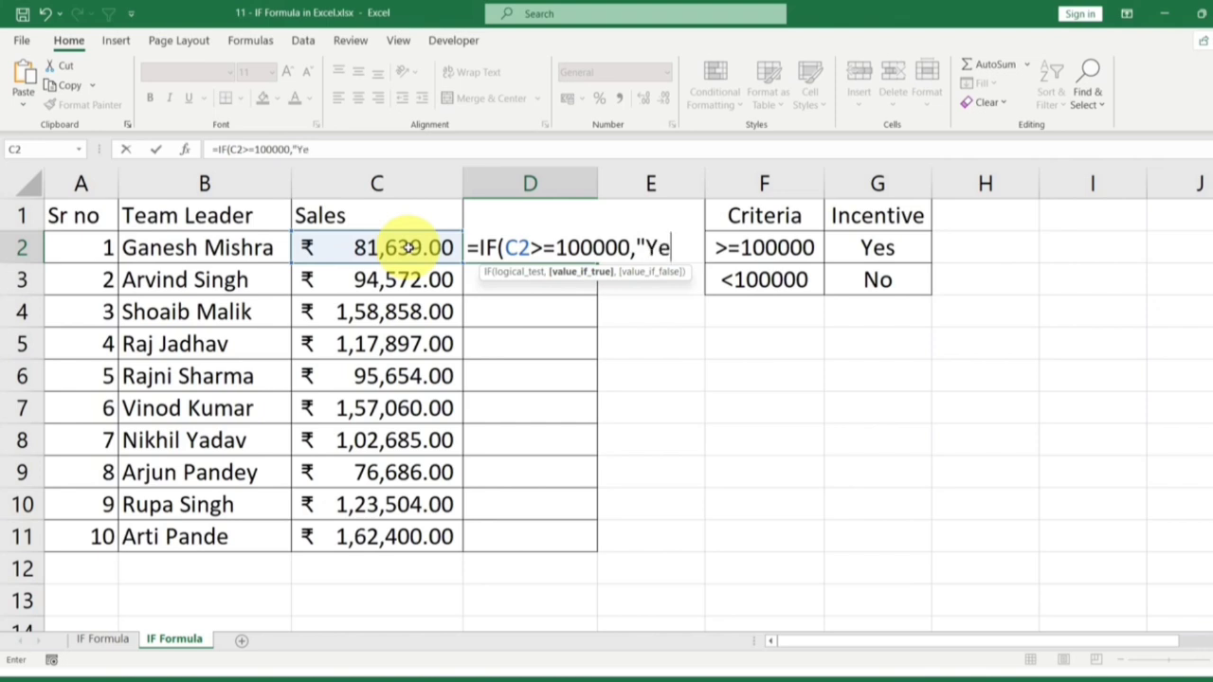
pyautogui.write('s",No')
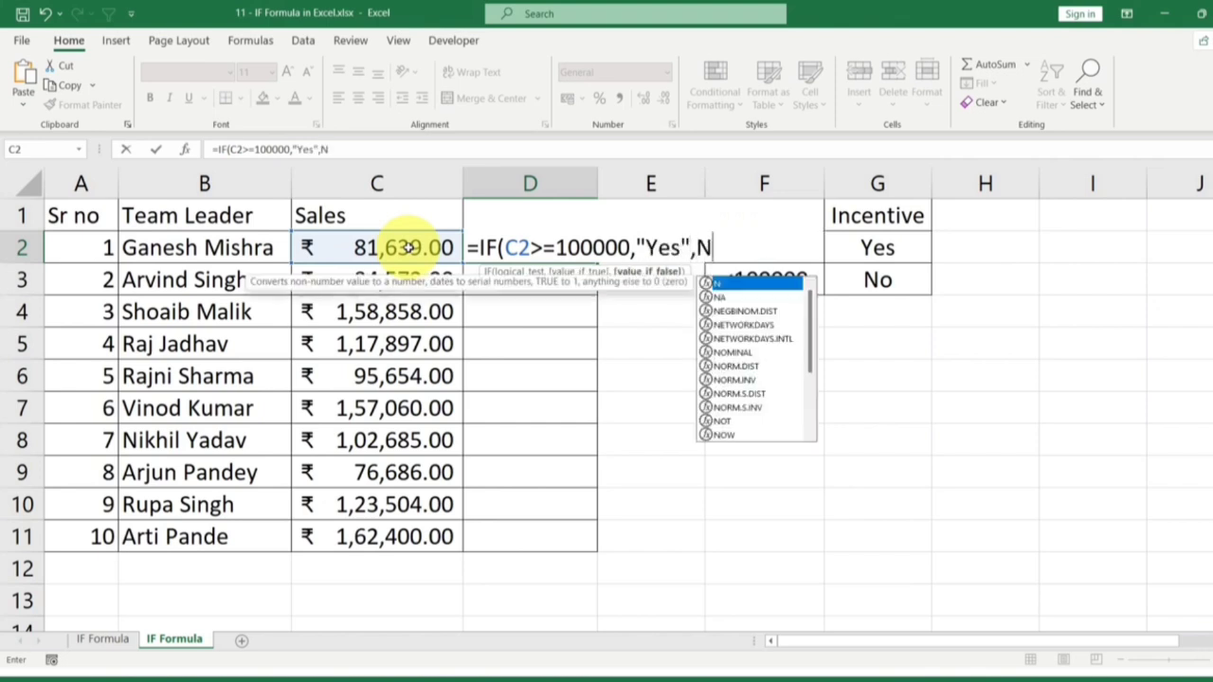
pyautogui.press('BackSpace')
pyautogui.press('BackSpace')
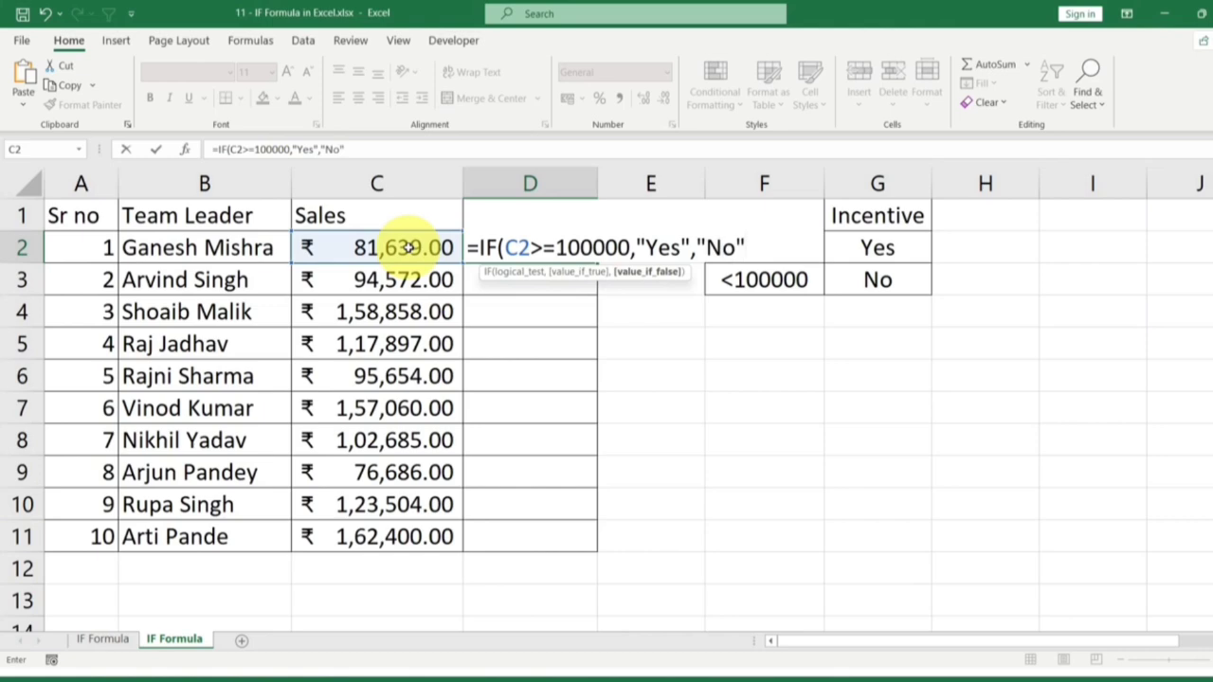
pyautogui.write('"No"')
pyautogui.press('Return')
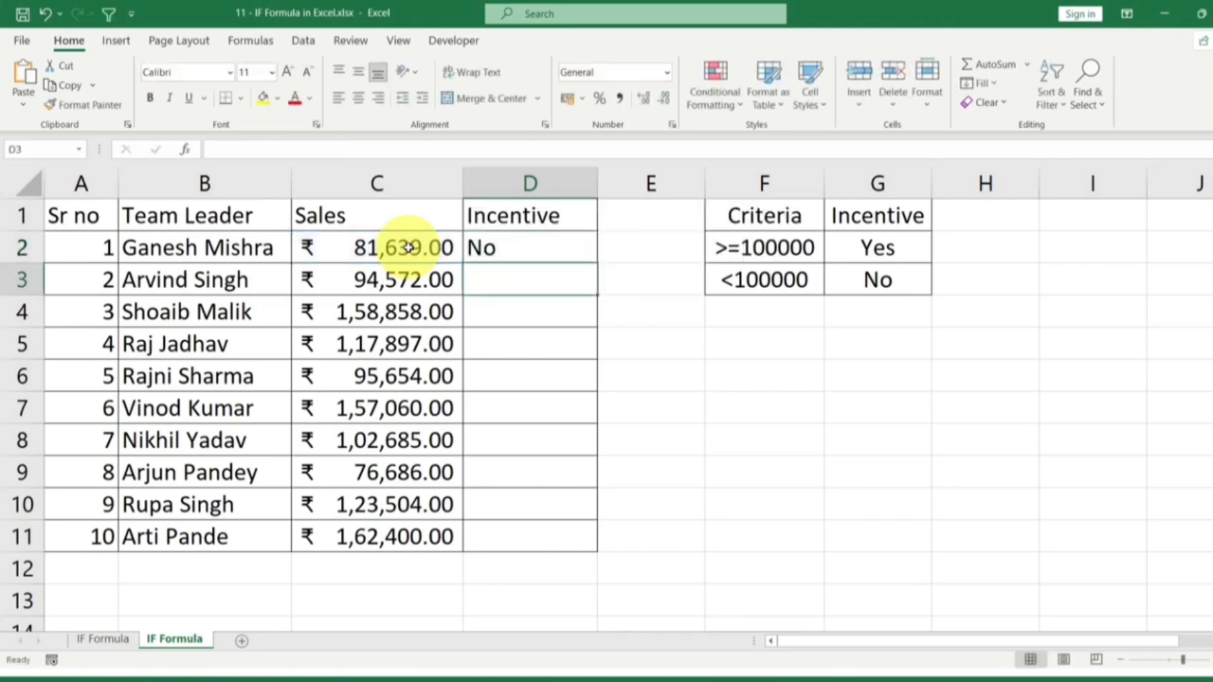
# Review the logical test in the D2 formula, examining the C2 reference, the >= operator and the 100000 threshold.
pyautogui.click(548, 241)
pyautogui.doubleClick(549, 242)
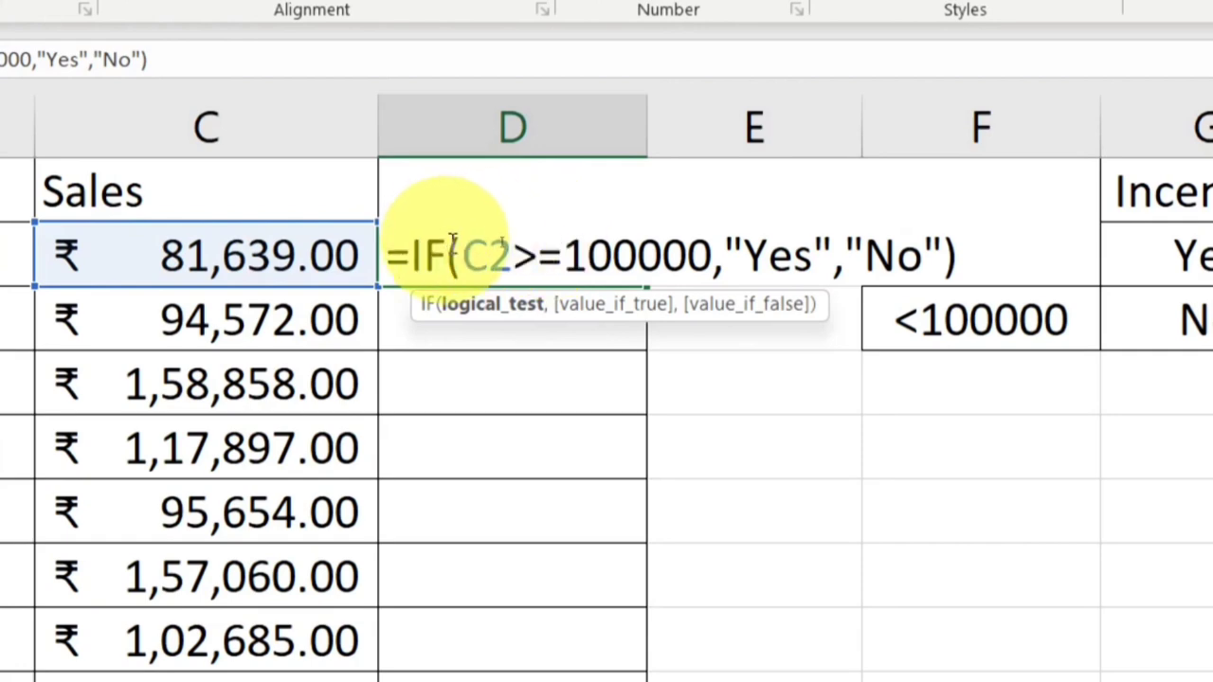
pyautogui.moveTo(464, 251); pyautogui.dragTo(711, 254)
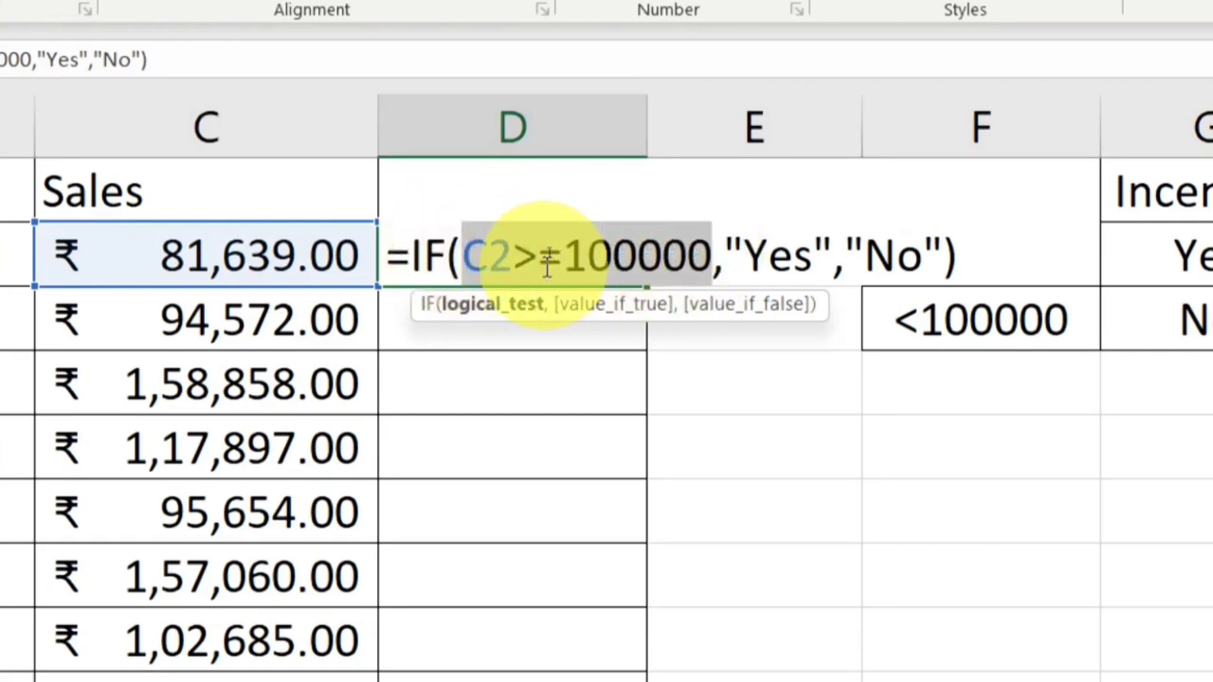
pyautogui.moveTo(572, 251); pyautogui.dragTo(701, 253)
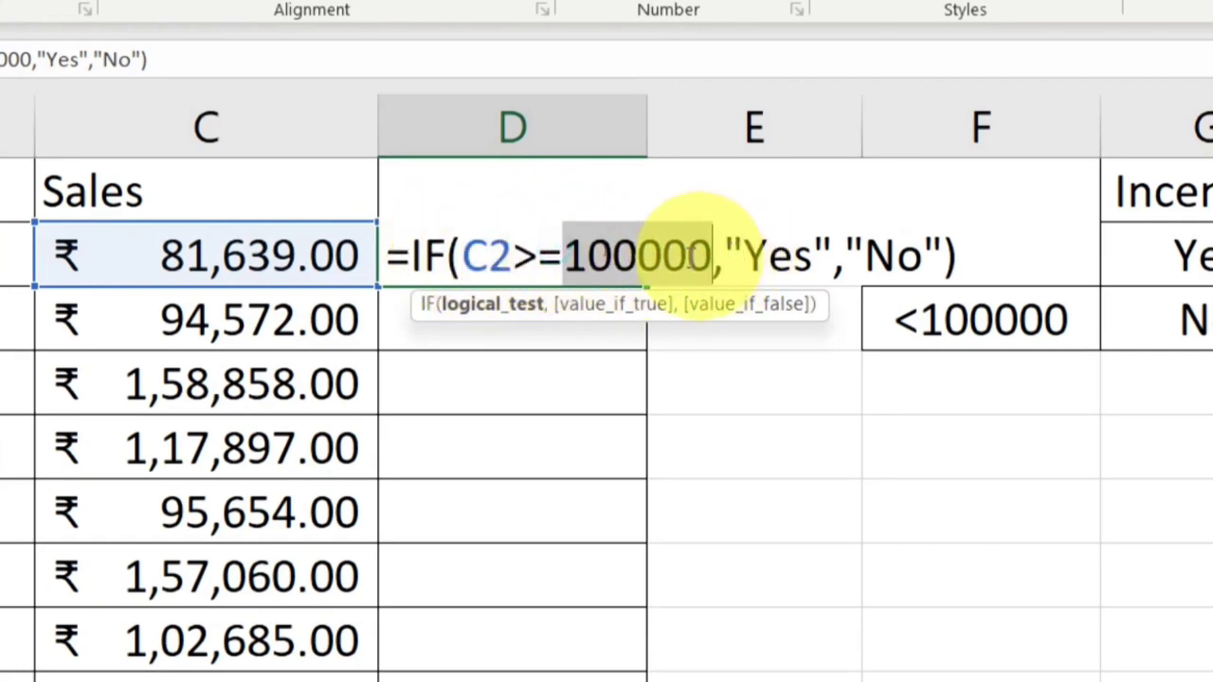
pyautogui.moveTo(554, 252); pyautogui.dragTo(516, 256)
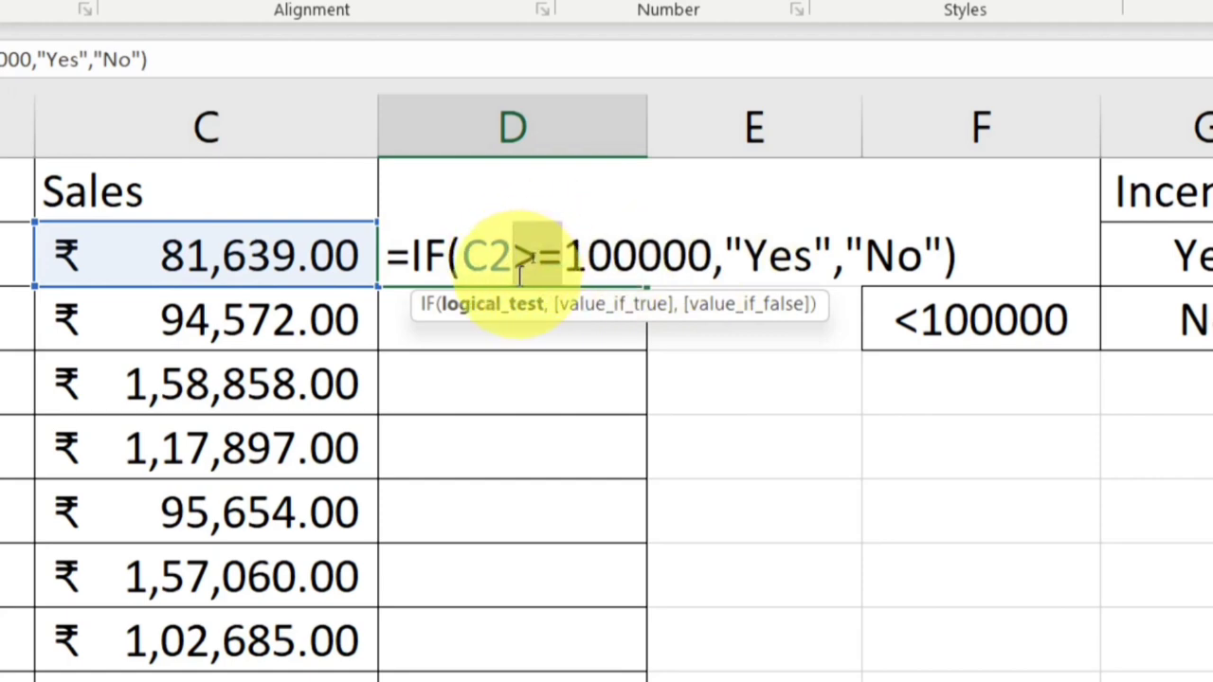
pyautogui.click(759, 264)
pyautogui.click(638, 256)
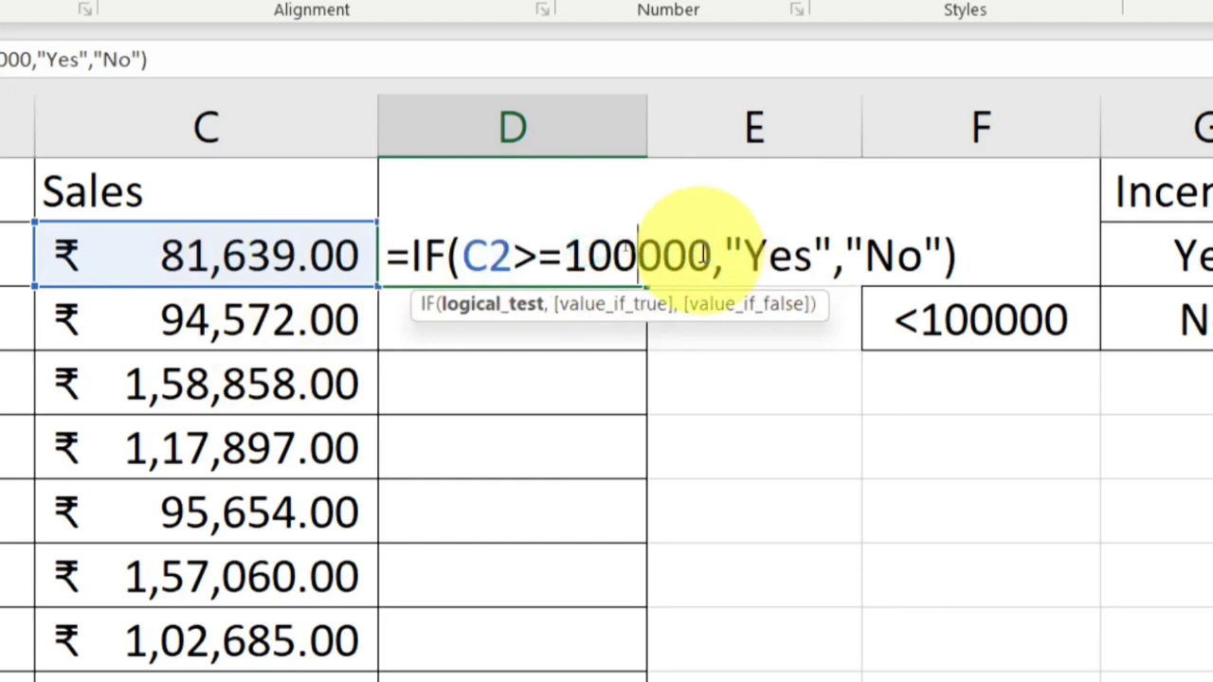
pyautogui.moveTo(711, 254); pyautogui.dragTo(520, 256)
pyautogui.click(535, 253)
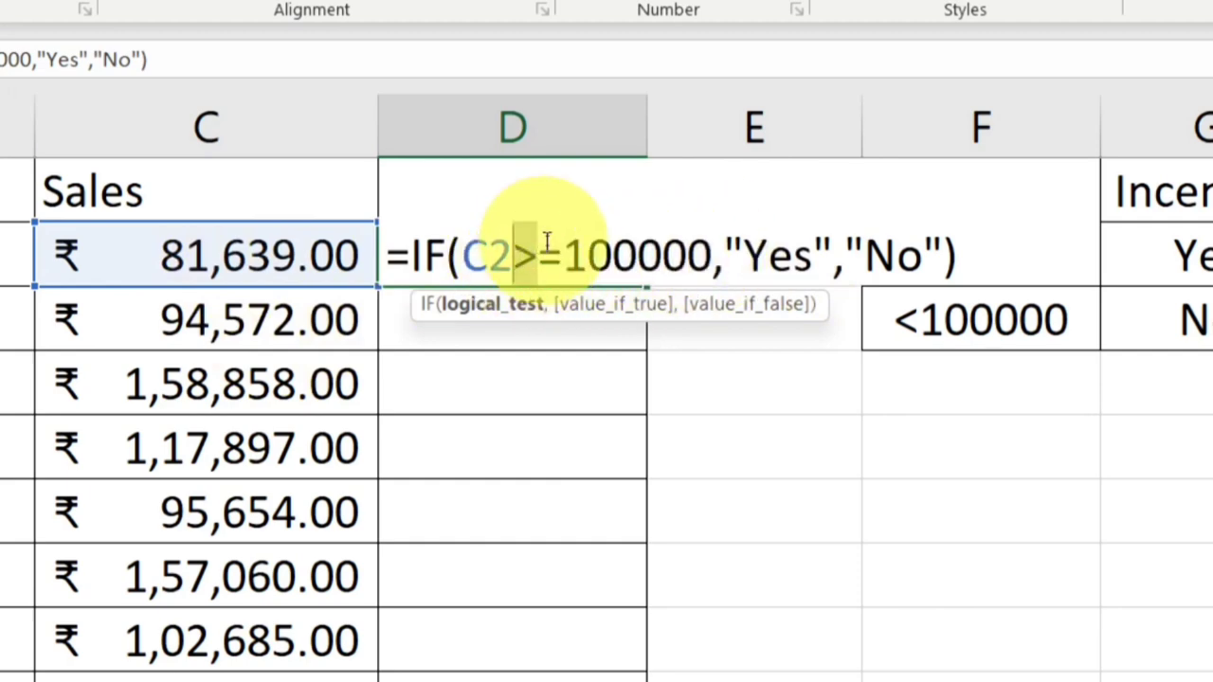
# Remove the equals sign from the >= operator in the D2 formula, and put it back.
pyautogui.click(547, 242)
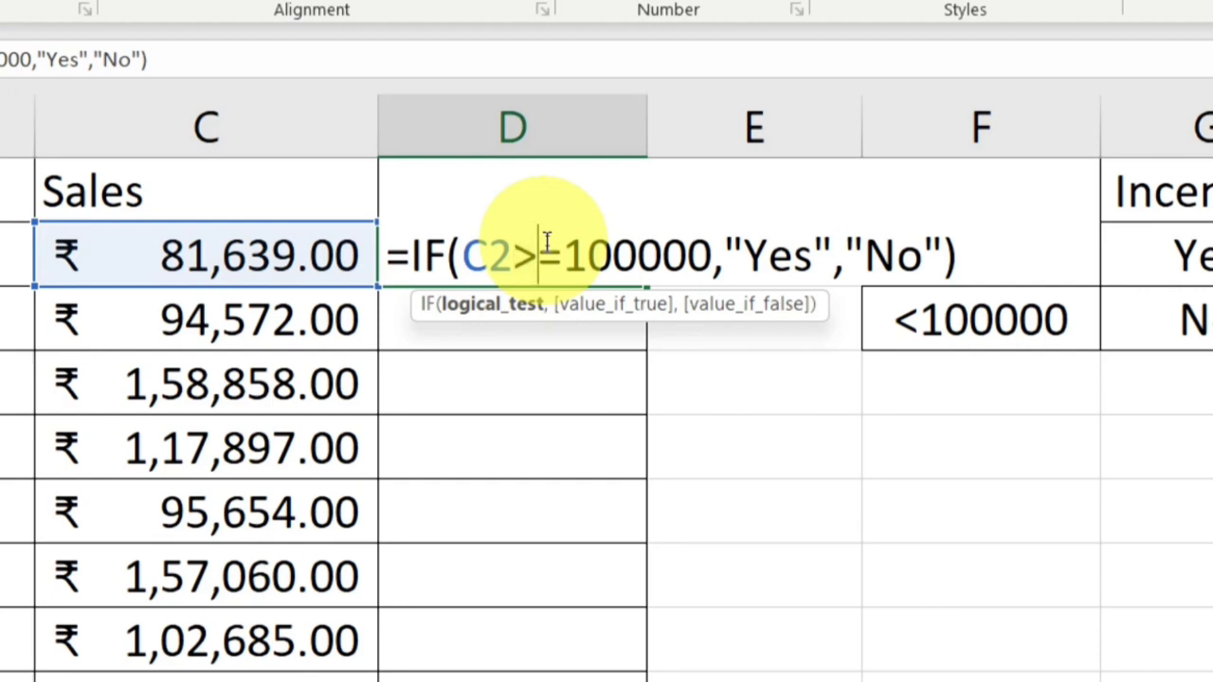
pyautogui.press('Delete')
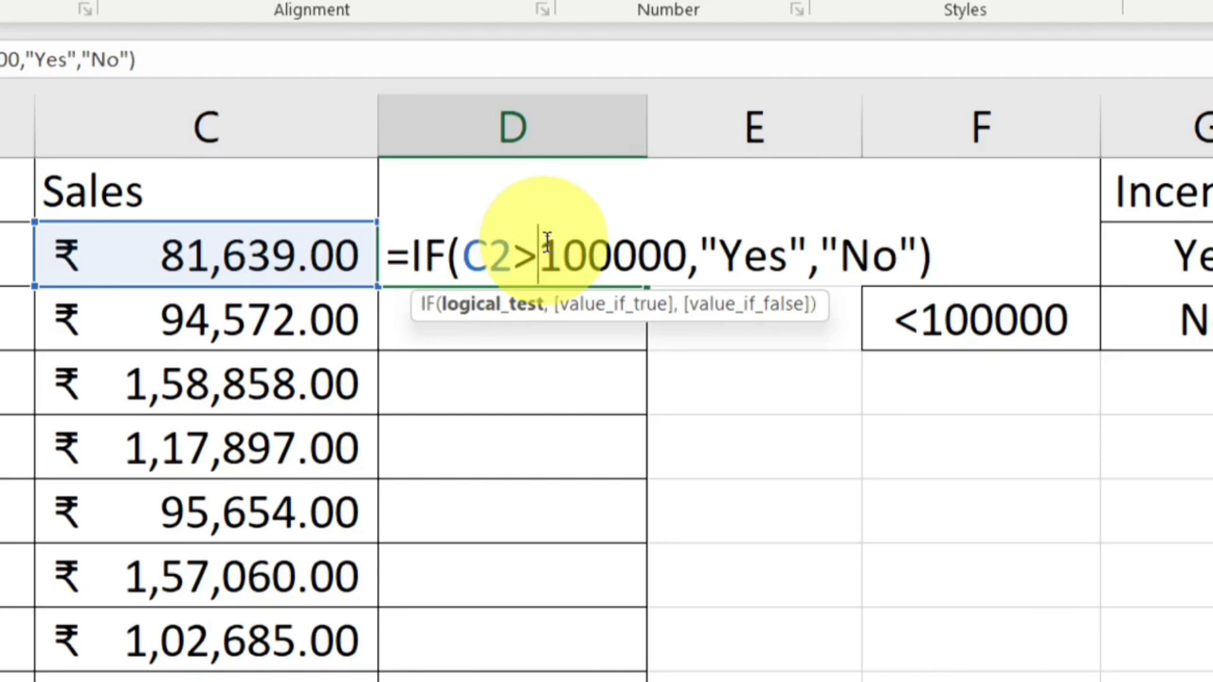
pyautogui.write('=')
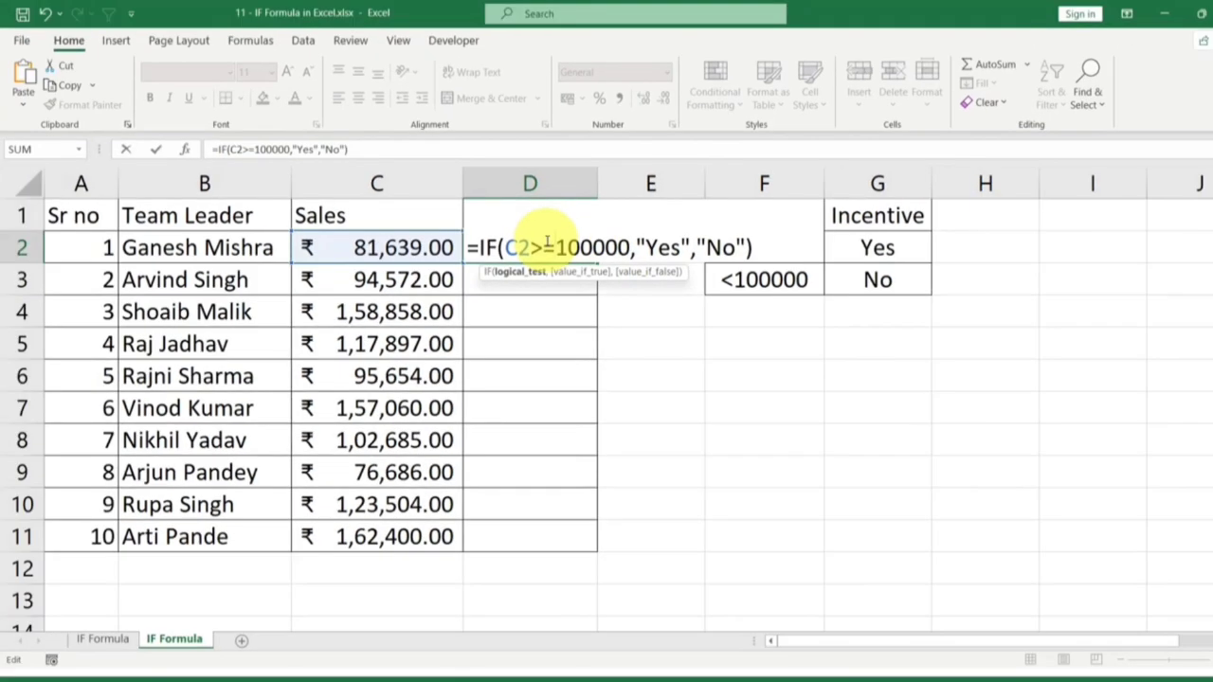
# Commit the D2 formula and fill it down through D11.
pyautogui.press('Return')
pyautogui.click(550, 242)
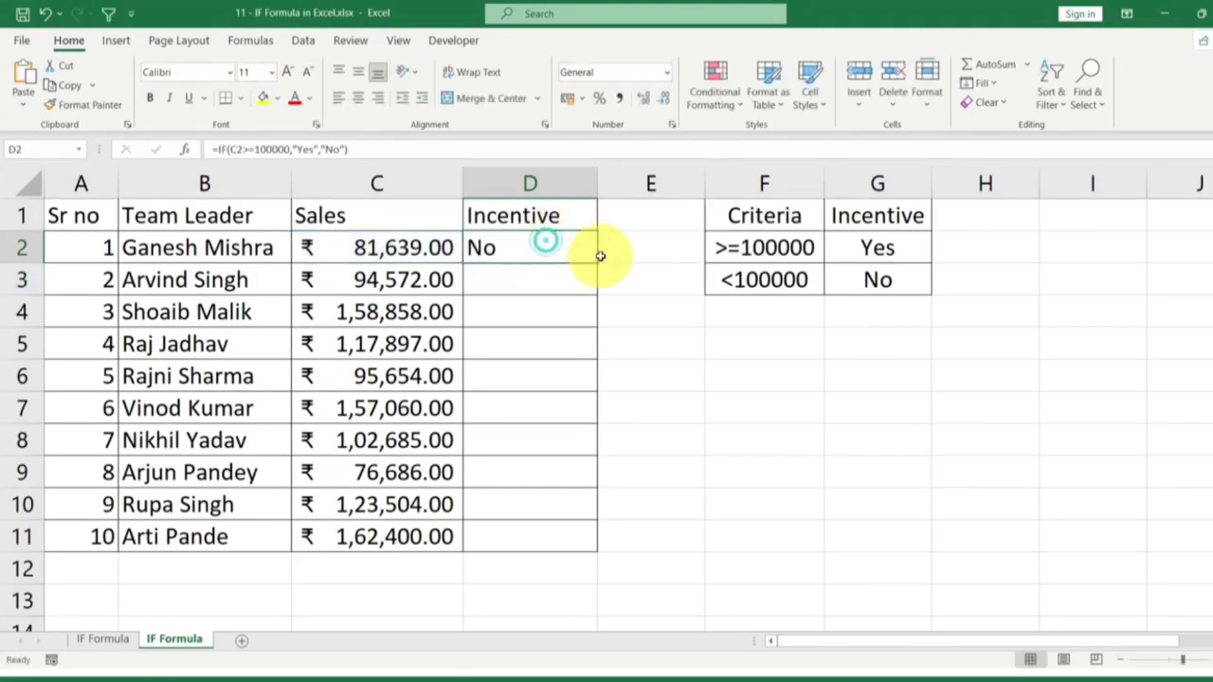
pyautogui.moveTo(599, 263); pyautogui.dragTo(588, 541)
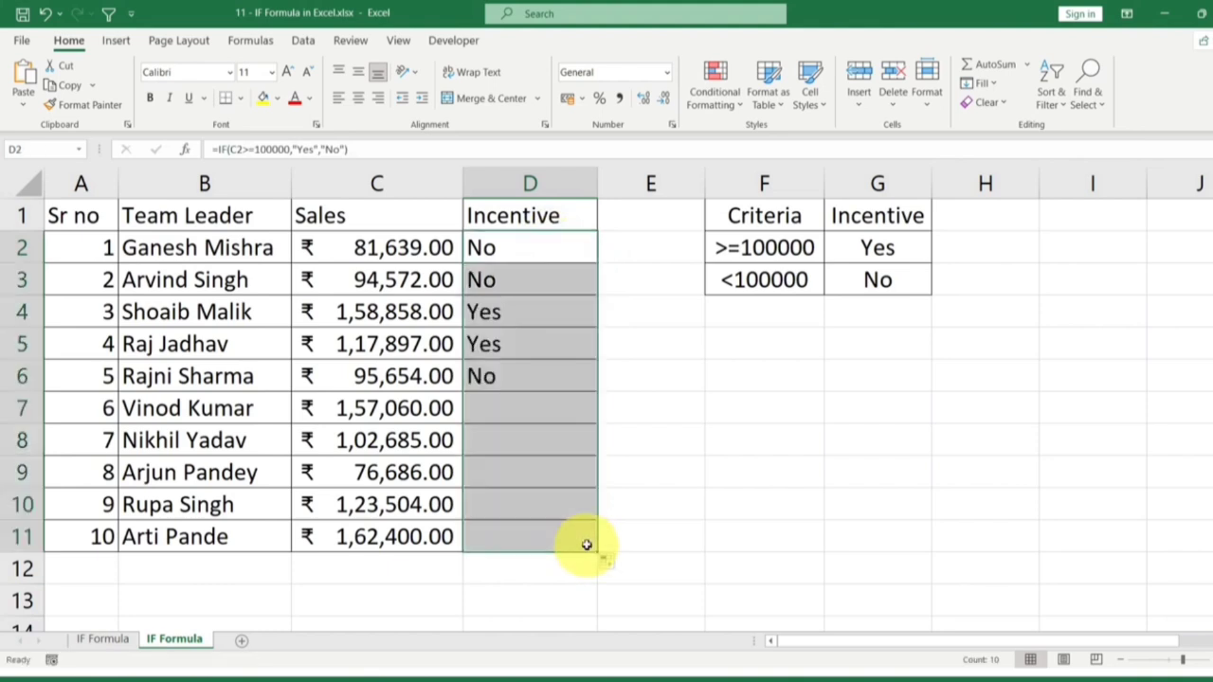
# Compare the sales with the incentive results in rows 4, 5, 10, 11 and 7.
pyautogui.moveTo(390, 320); pyautogui.dragTo(485, 327)
pyautogui.moveTo(379, 344); pyautogui.dragTo(542, 344)
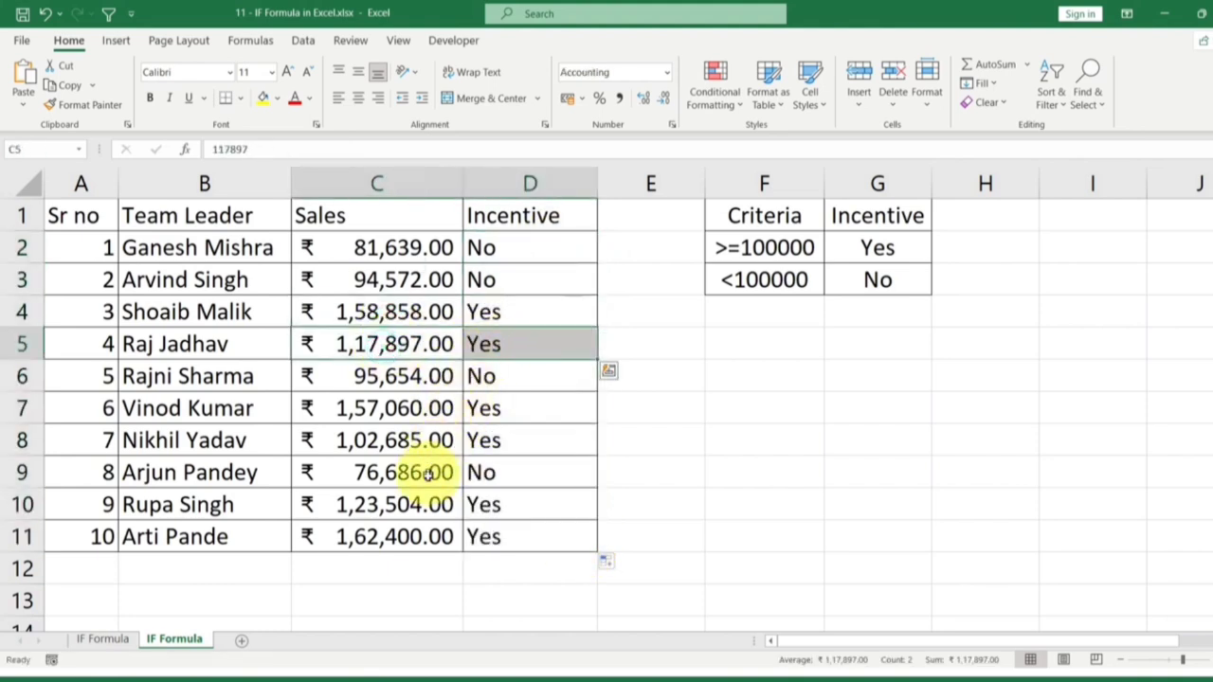
pyautogui.click(414, 504)
pyautogui.moveTo(415, 504); pyautogui.dragTo(492, 505)
pyautogui.moveTo(433, 536); pyautogui.dragTo(523, 541)
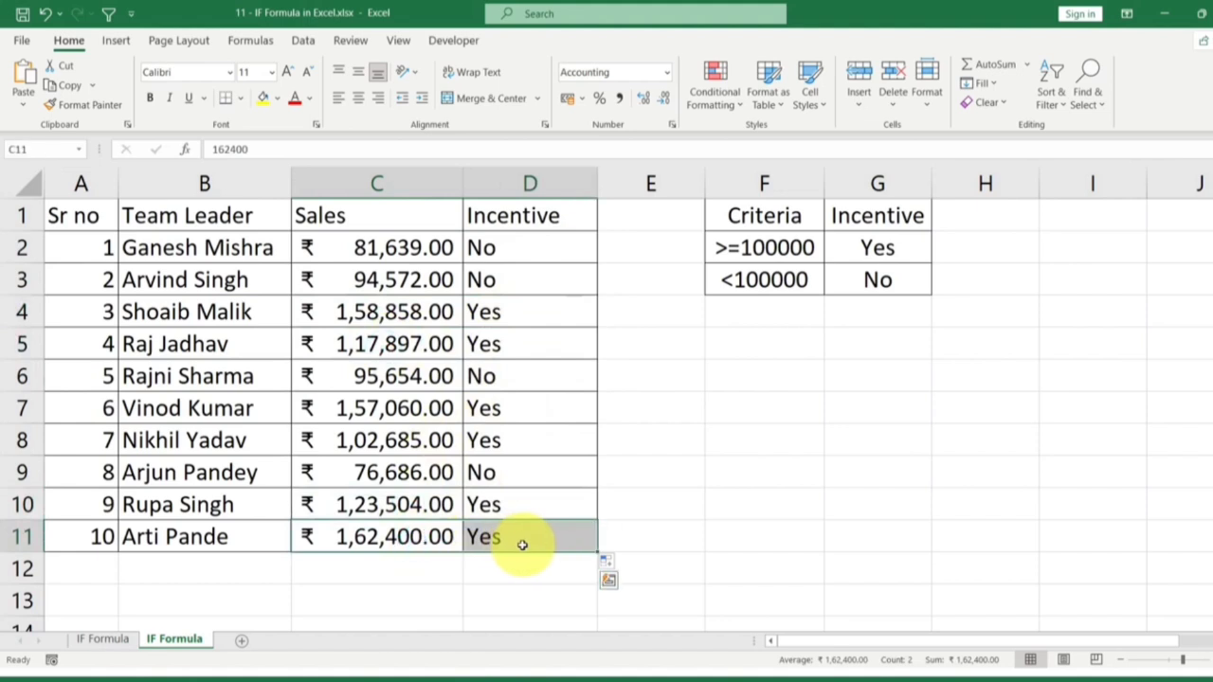
pyautogui.moveTo(428, 415); pyautogui.dragTo(533, 412)
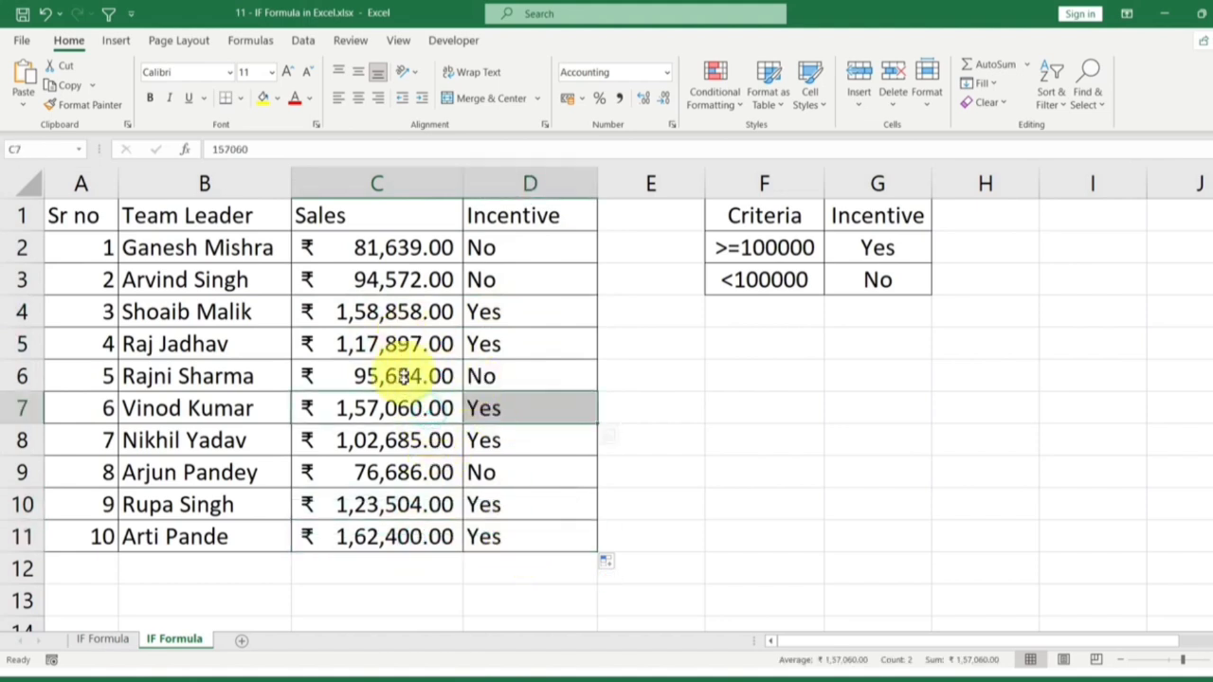
# Set the sales in C7 to 100000 to test the incentive formula exactly at the threshold.
pyautogui.click(402, 407)
pyautogui.doubleClick(398, 408)
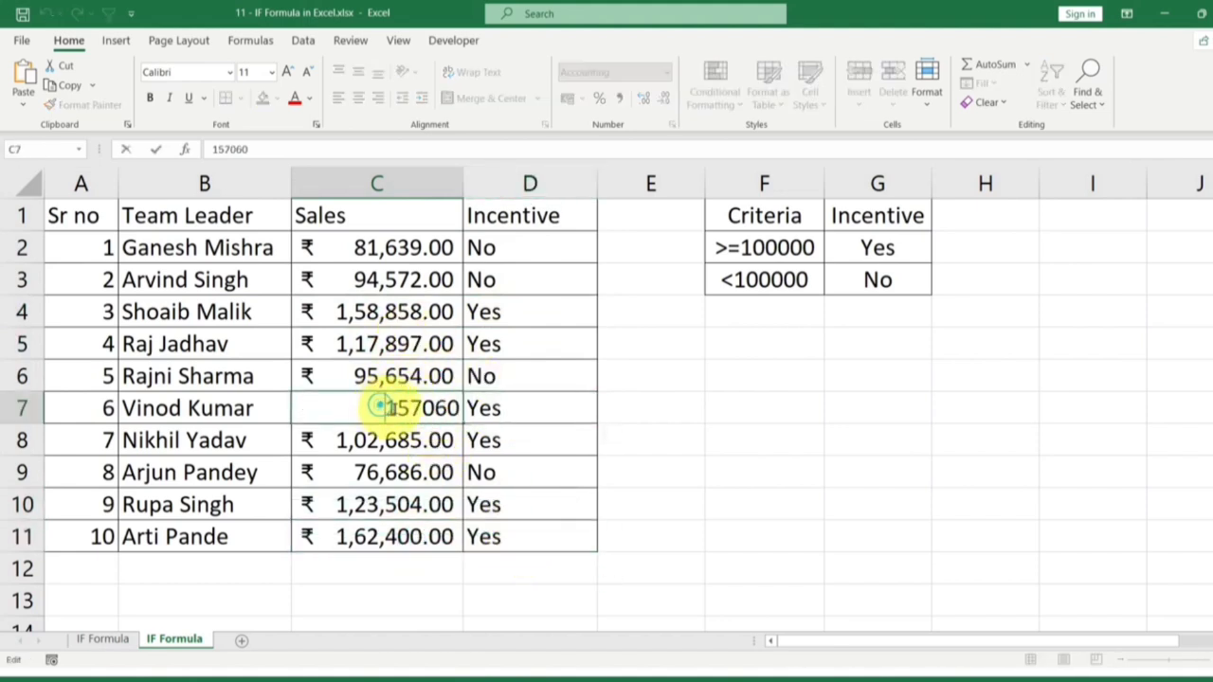
pyautogui.doubleClick(417, 408)
pyautogui.write('1')
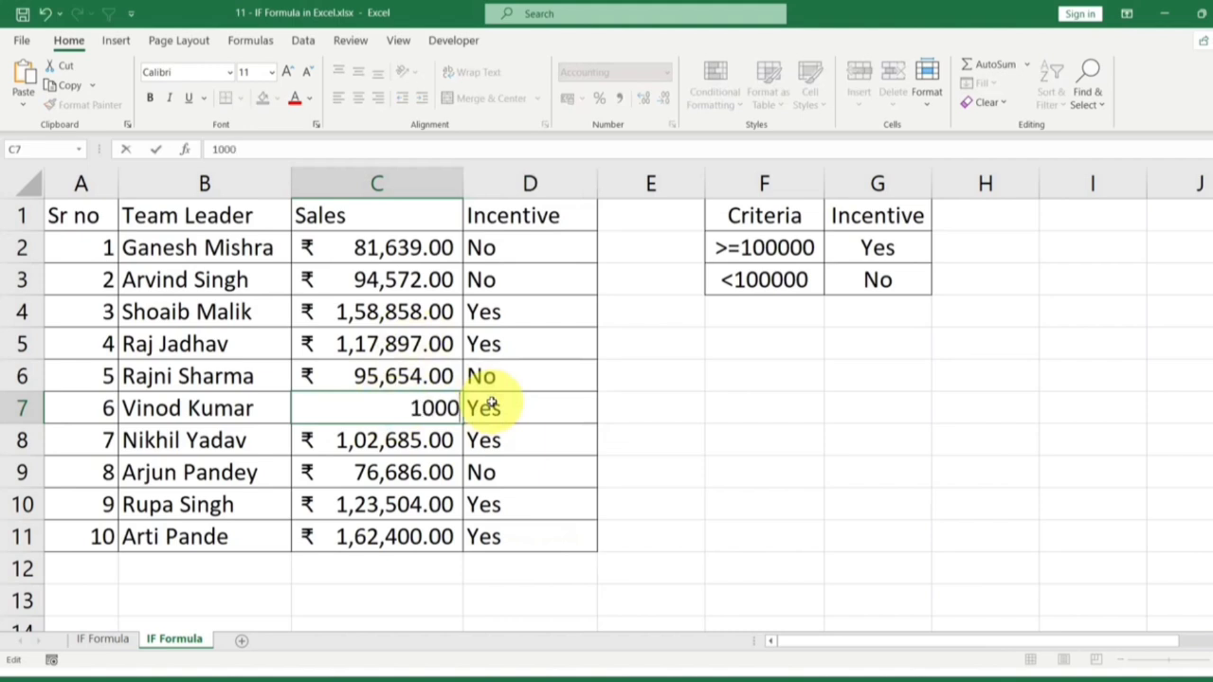
pyautogui.press('Return')
# Set the sales in C7 to 99000 and check the incentive result in D7.
pyautogui.click(425, 415)
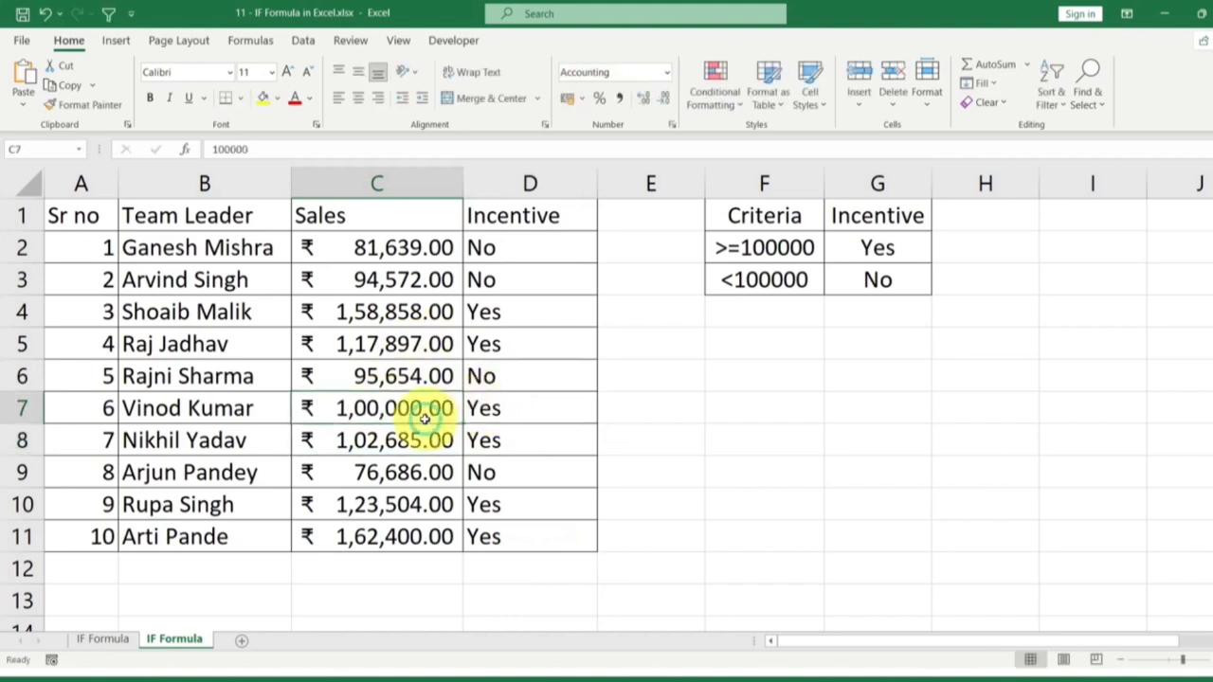
pyautogui.doubleClick(423, 415)
pyautogui.doubleClick(423, 415)
pyautogui.write('99000')
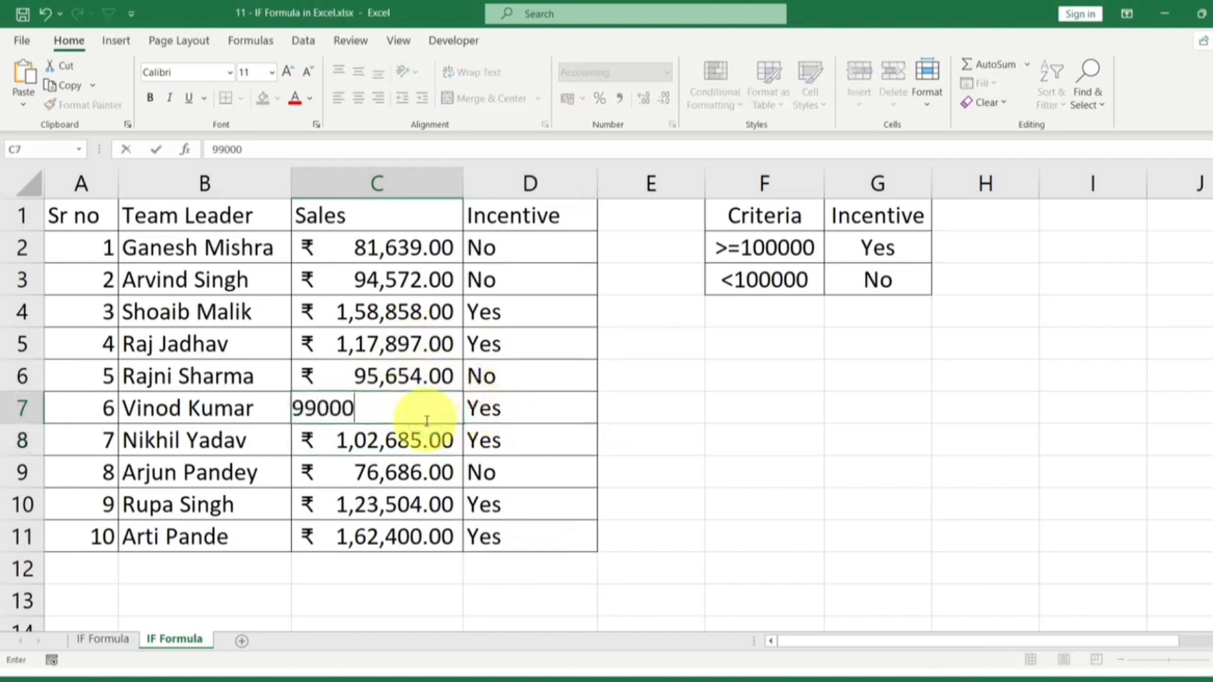
pyautogui.press('Return')
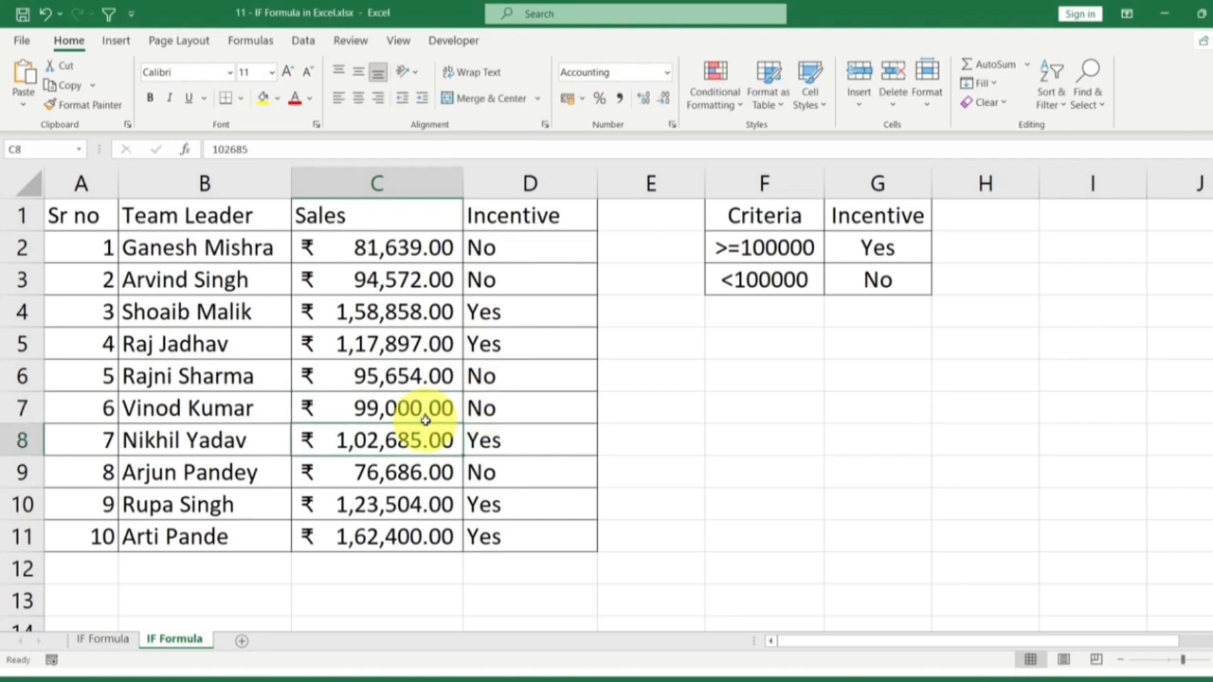
pyautogui.click(514, 417)
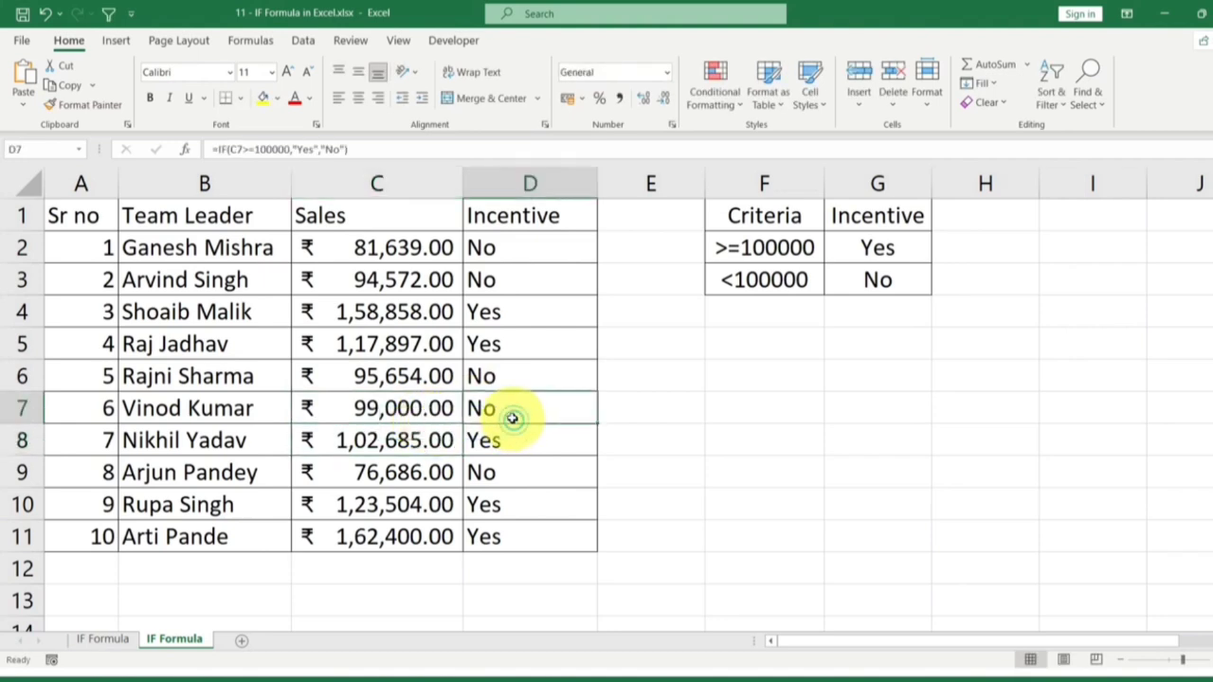
pyautogui.click(402, 413)
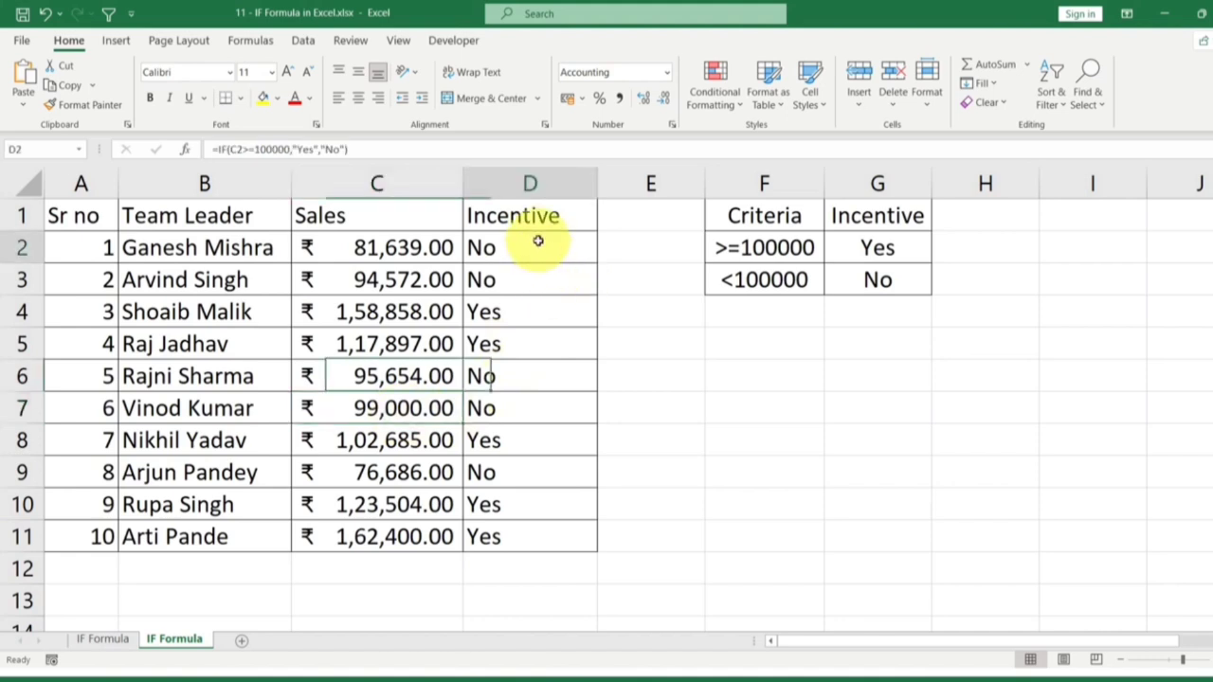
# Review the incentives in D2:D11 against the criteria in F1:G3 and examine the whole IF formula in D2.
pyautogui.moveTo(541, 239); pyautogui.dragTo(533, 542)
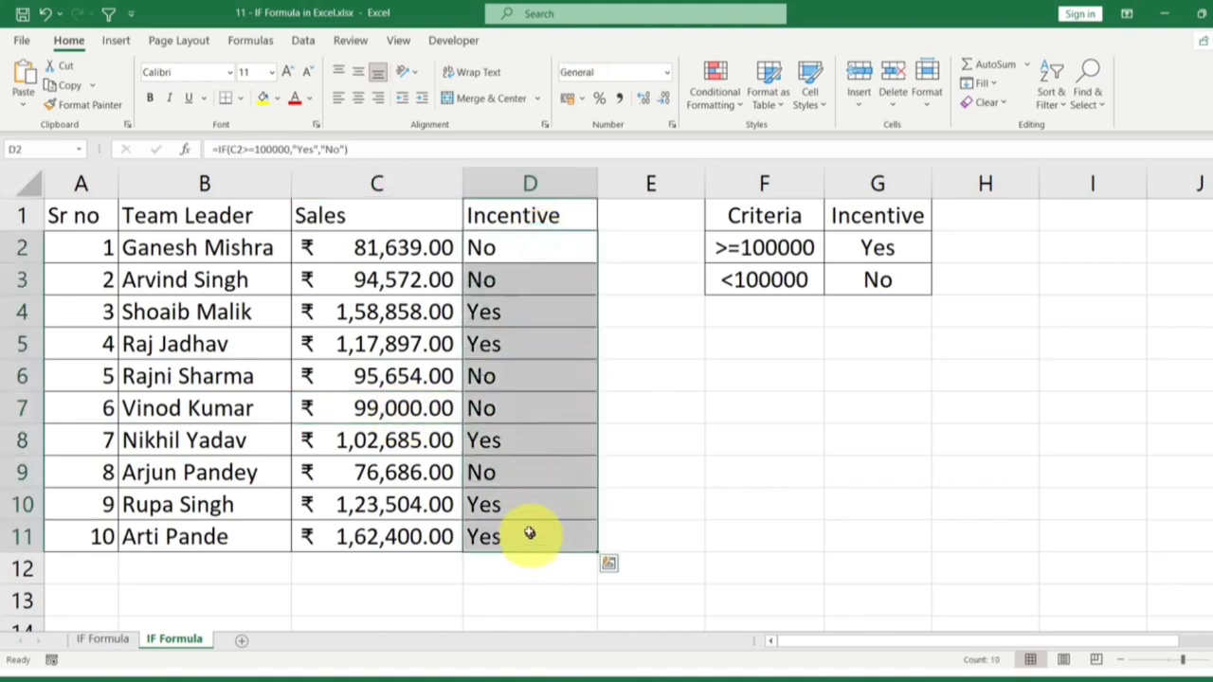
pyautogui.moveTo(801, 218); pyautogui.dragTo(872, 282)
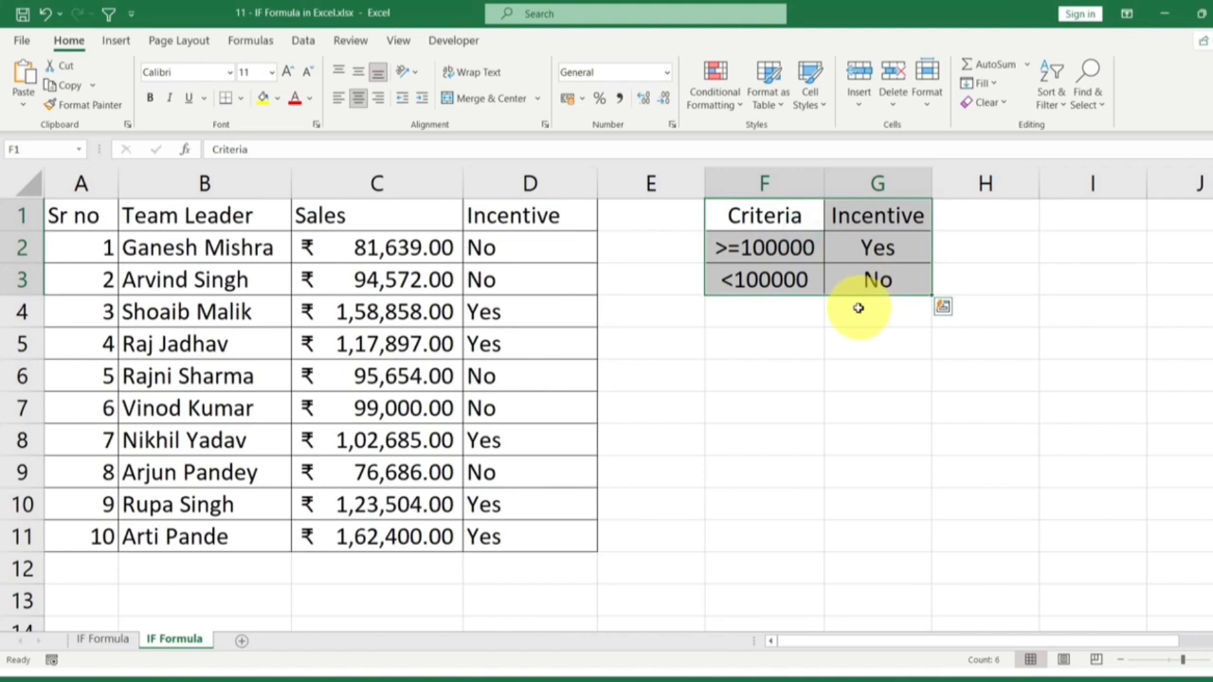
pyautogui.doubleClick(487, 244)
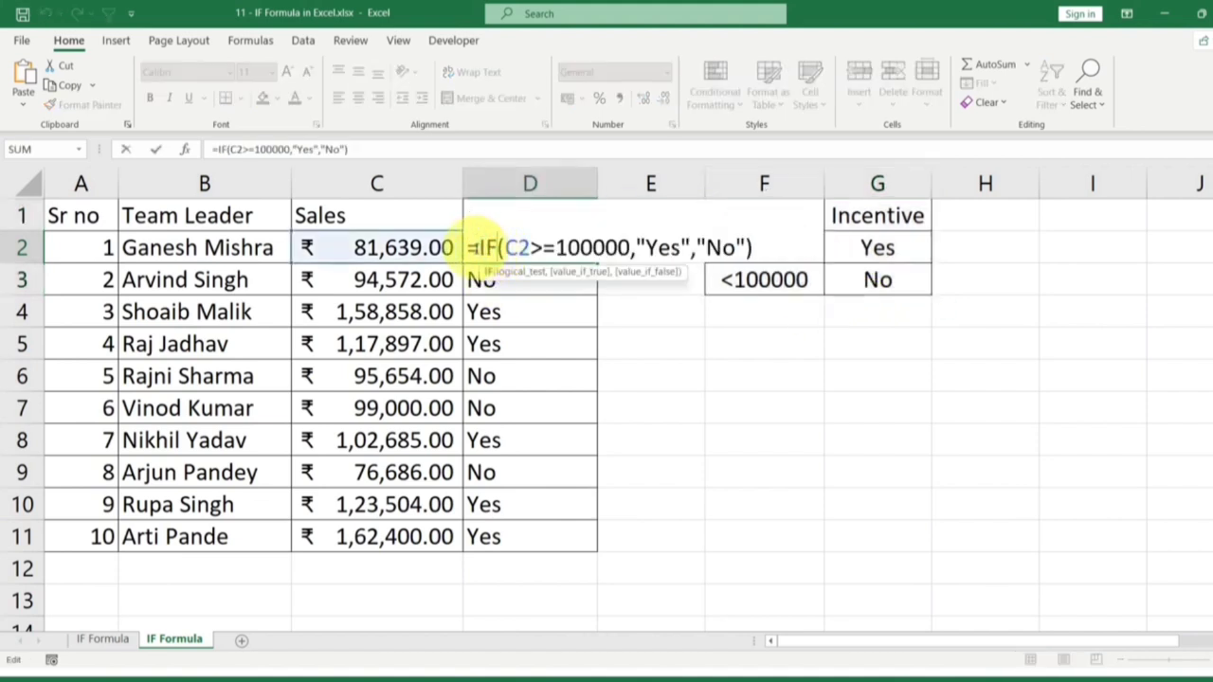
pyautogui.moveTo(479, 248); pyautogui.dragTo(768, 250)
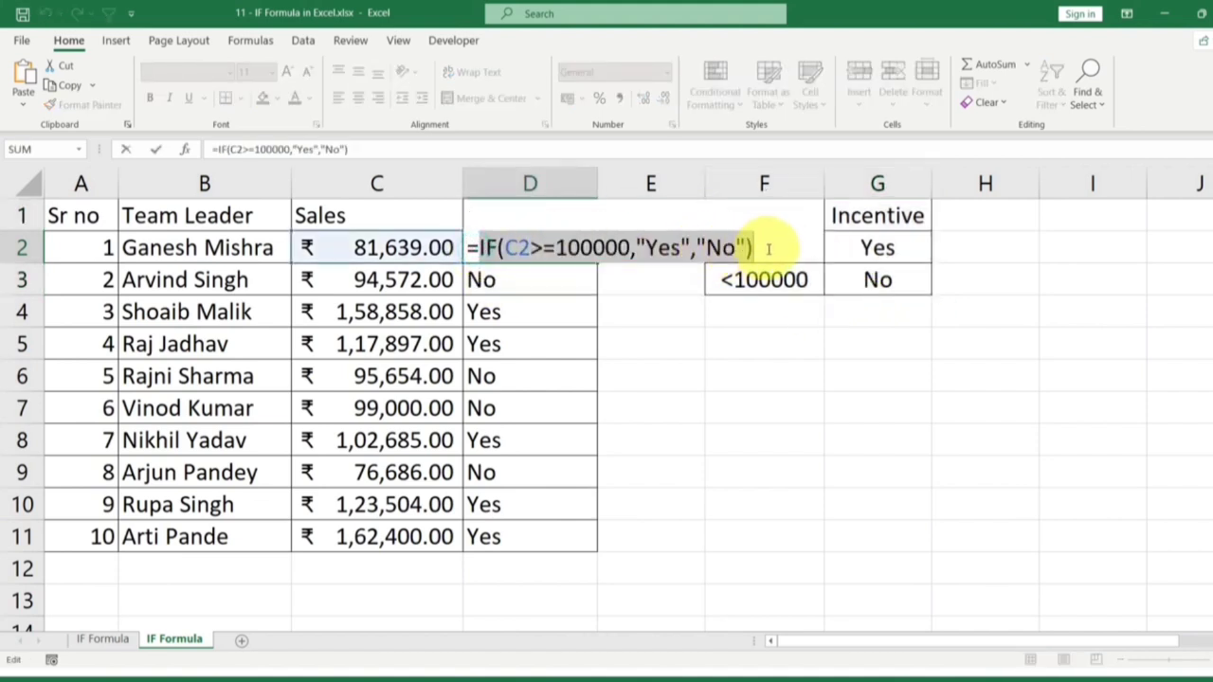